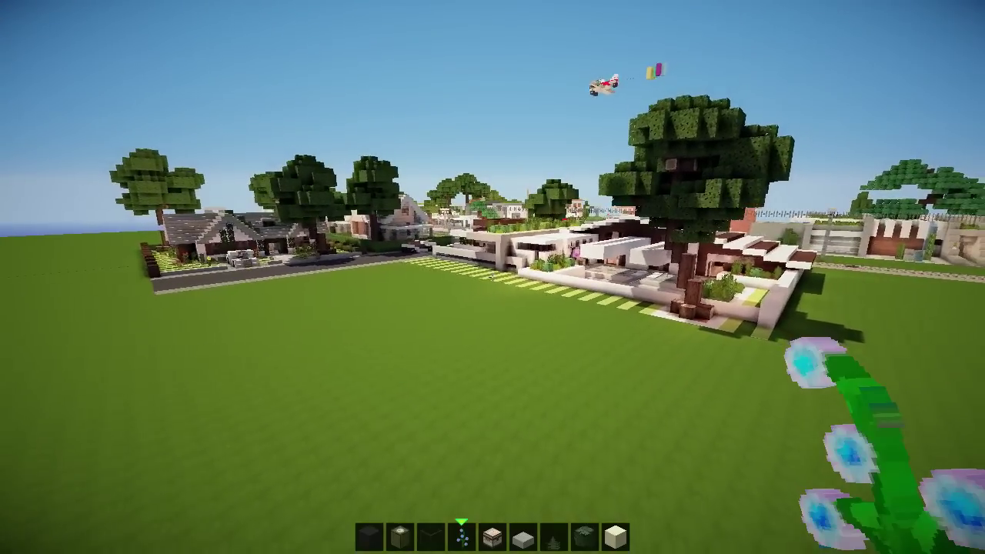
Step: Put two Block of Quartz and Cracked Stone Bricks into the hotbar from Building Blocks
key(e)
click(608, 402)
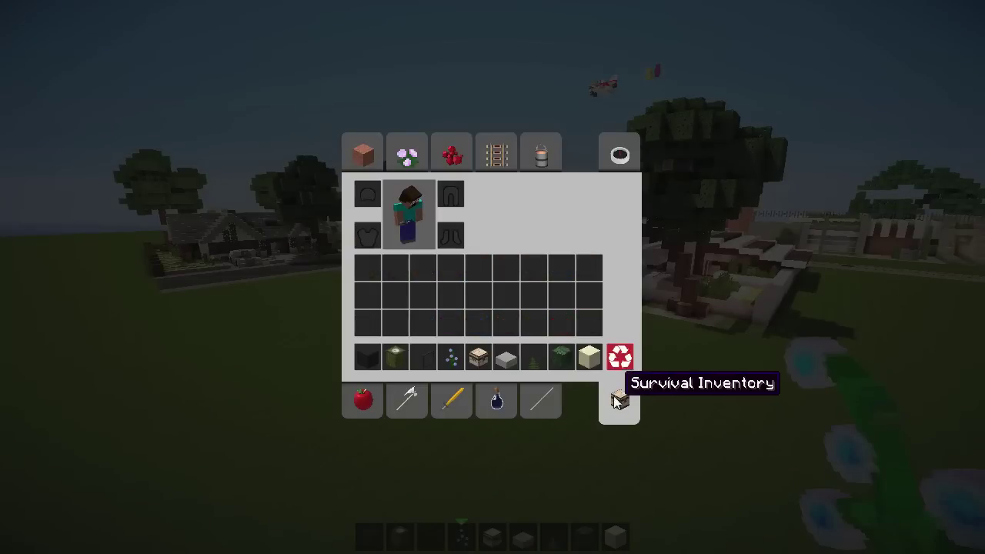
click(363, 154)
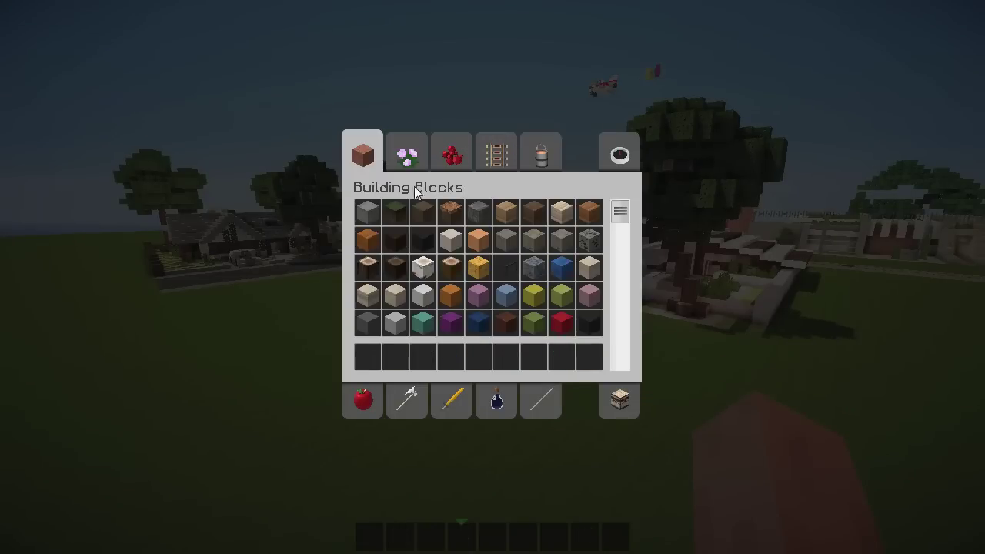
scroll(437, 221, down, 1)
scroll(439, 215, down, 3)
scroll(416, 231, down, 3)
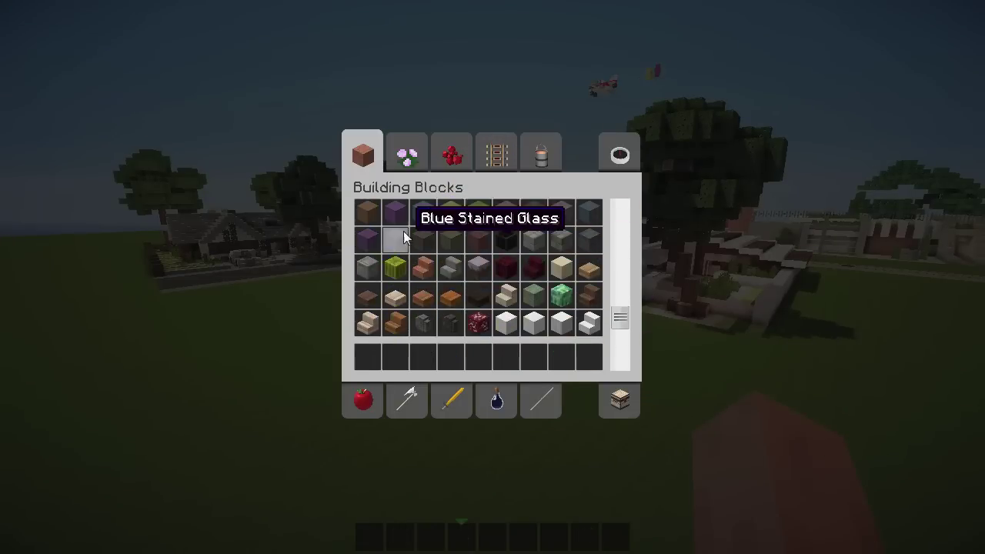
click(511, 318)
click(367, 356)
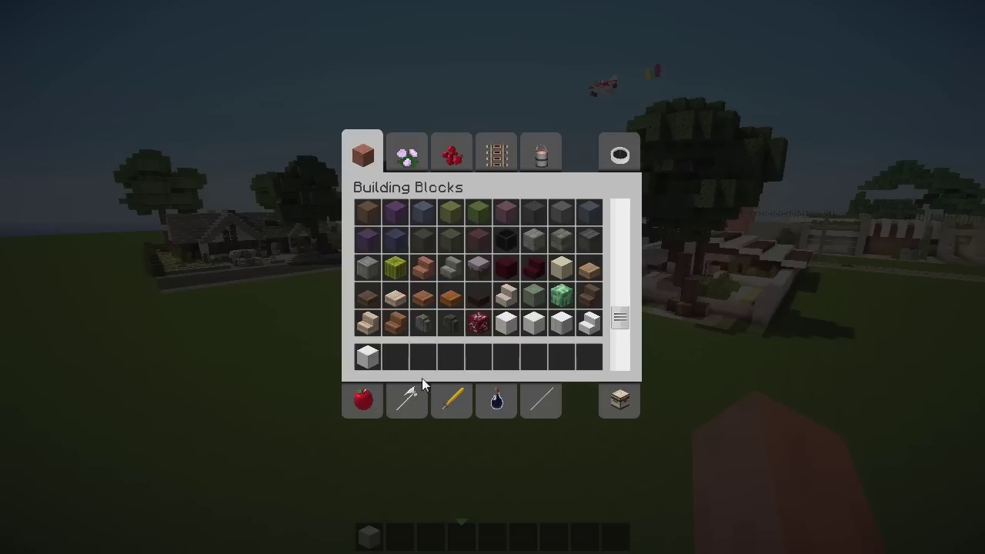
scroll(474, 354, up, 4)
scroll(474, 354, up, 1)
scroll(474, 351, down, 5)
scroll(431, 316, down, 2)
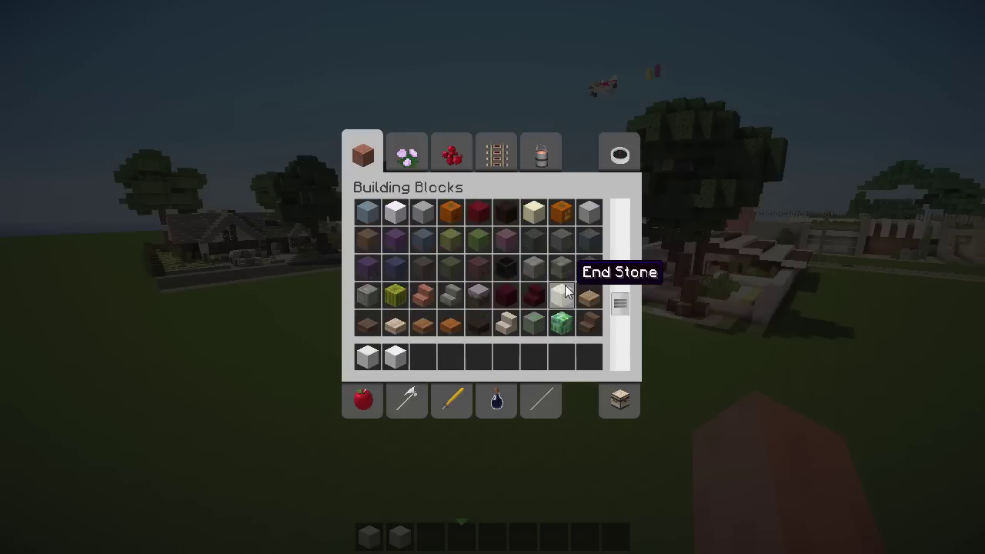
scroll(600, 289, up, 2)
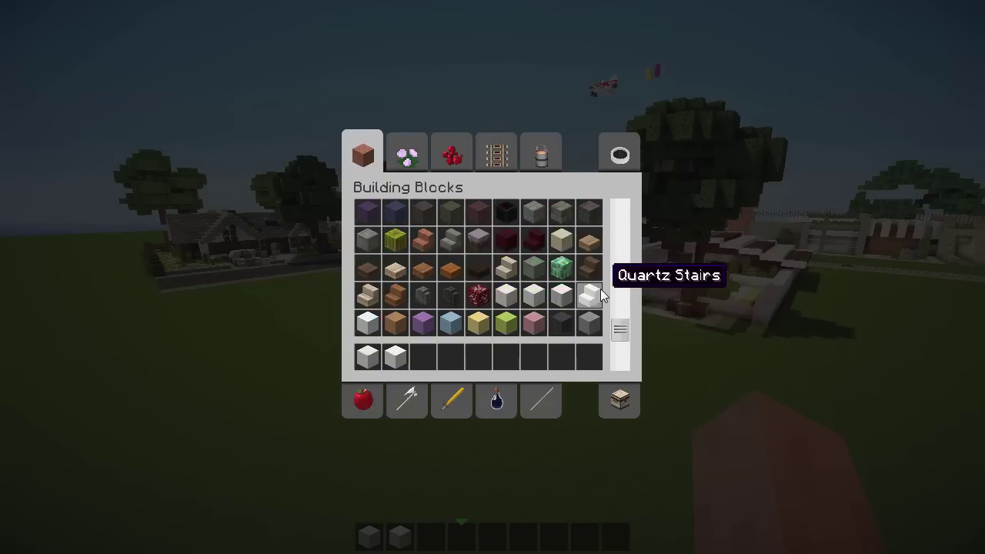
click(589, 210)
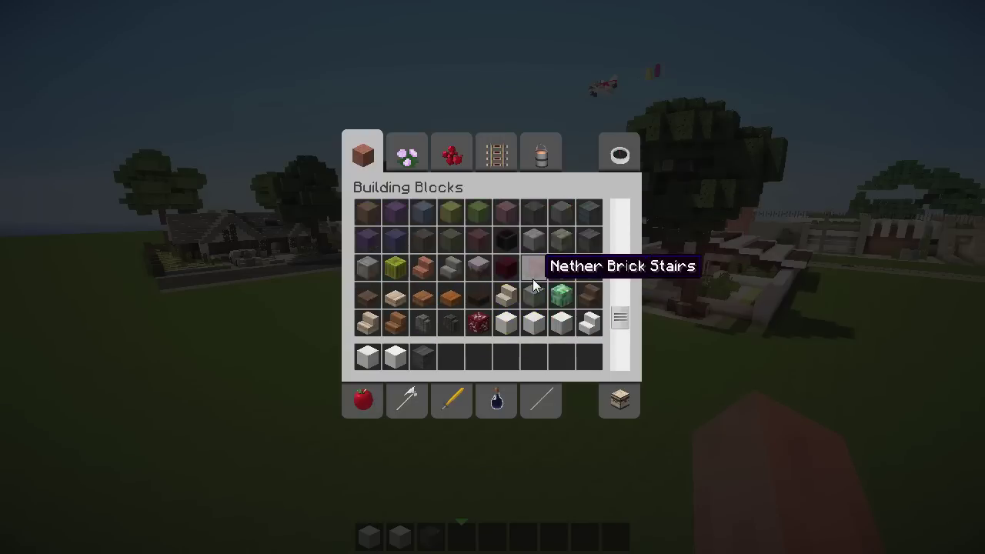
scroll(533, 281, up, 3)
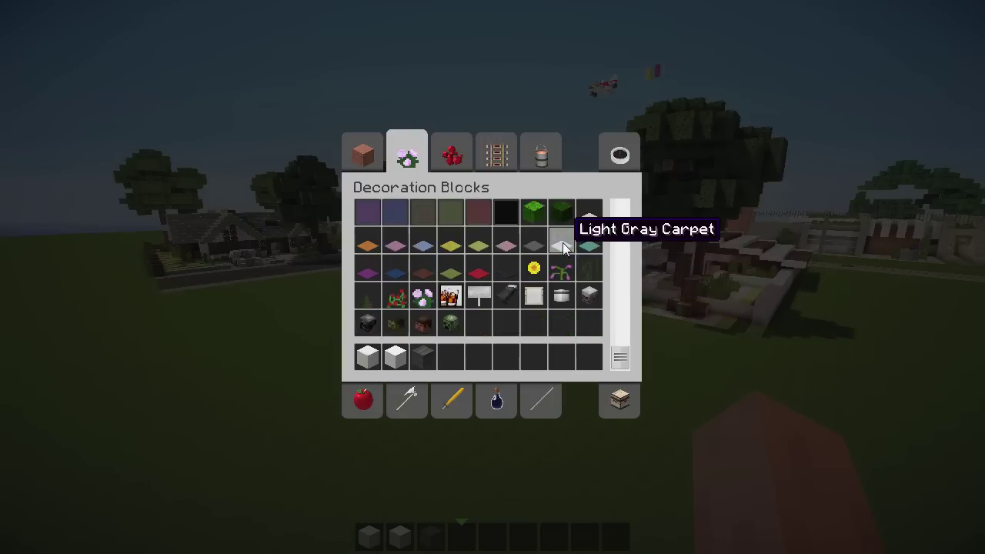
key(e)
scroll(492, 277, up, 1)
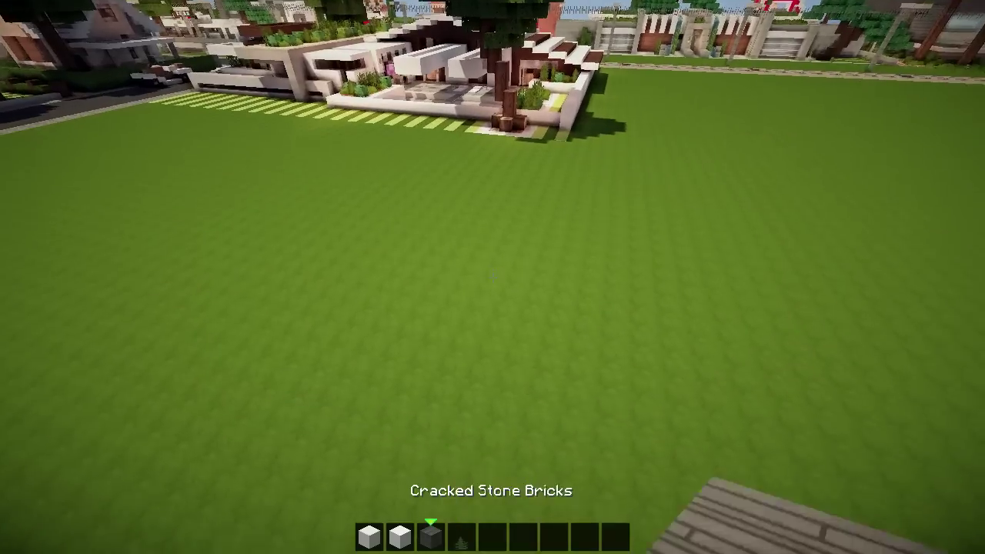
scroll(493, 277, down, 1)
right_click(493, 277)
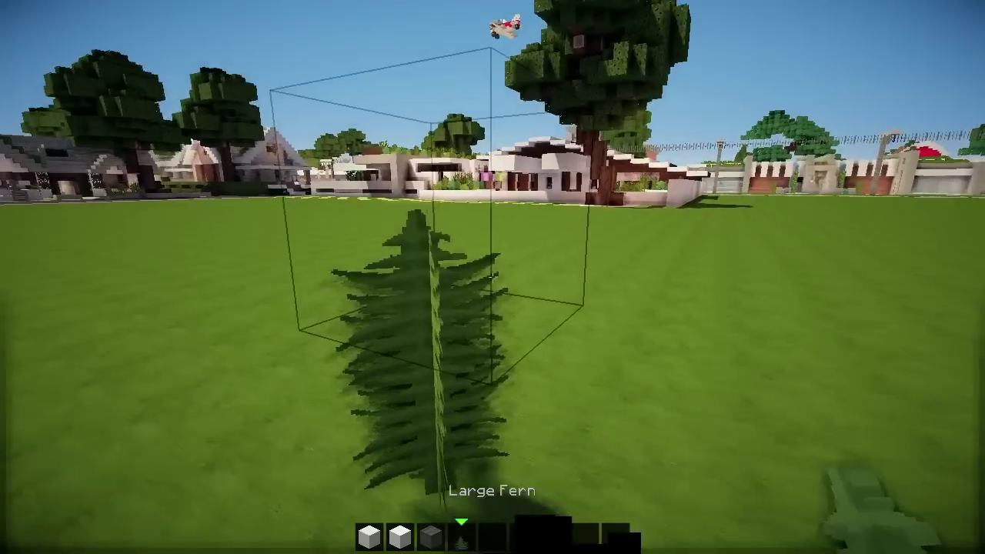
click(492, 277)
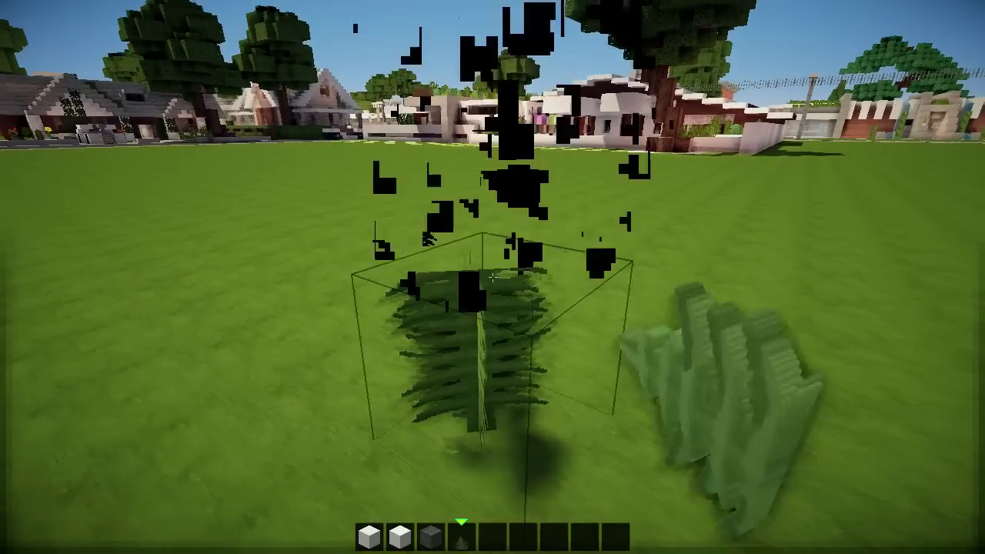
key(w)
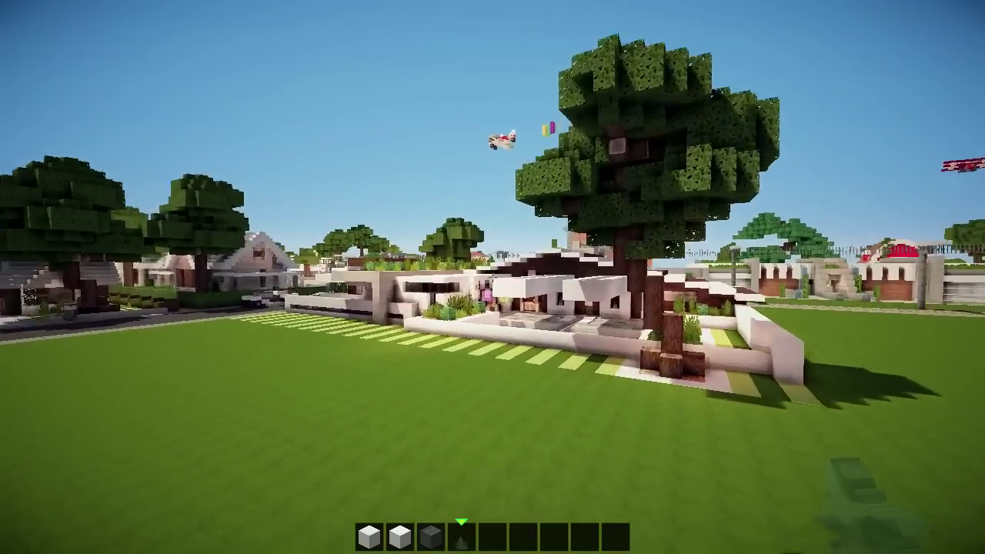
key(w)
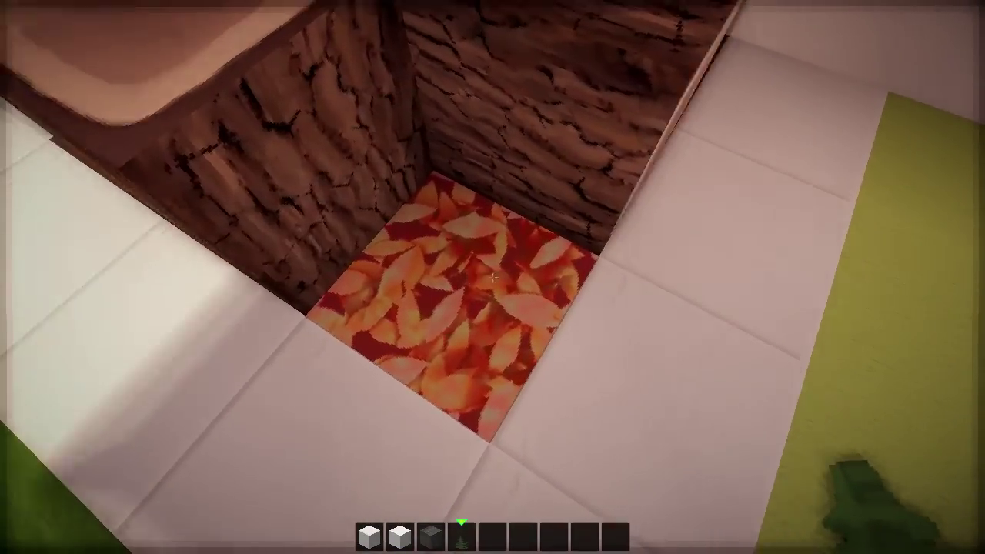
key(w)
key(w)
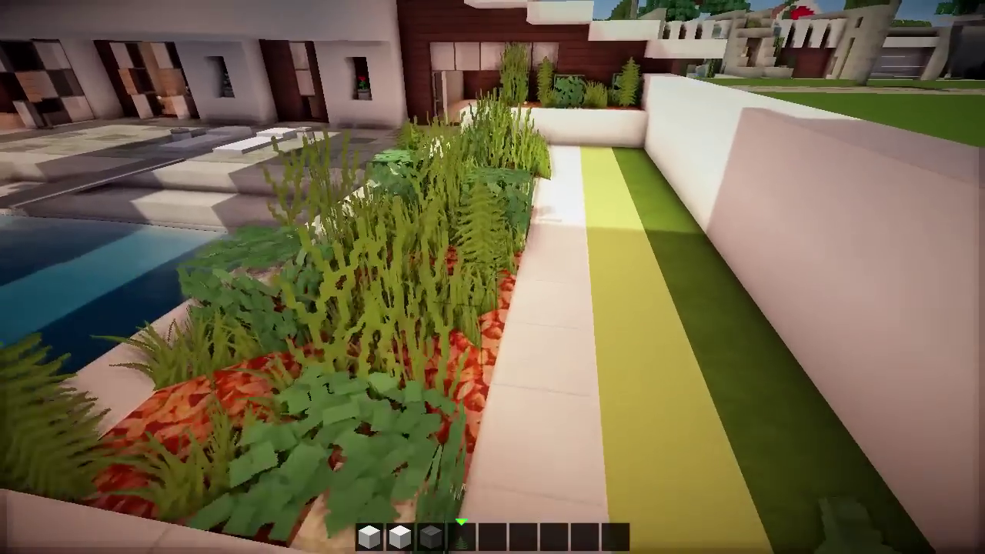
key(w)
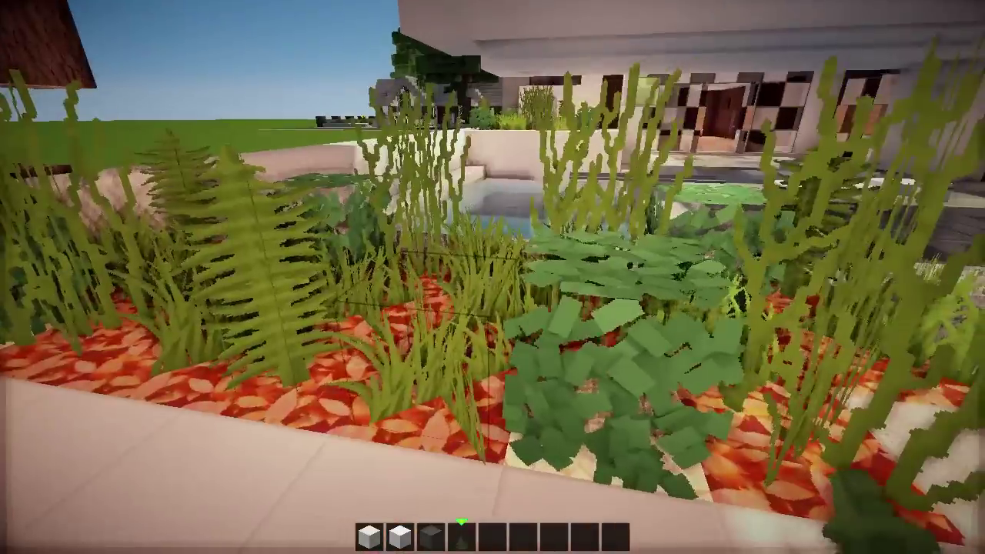
key(w)
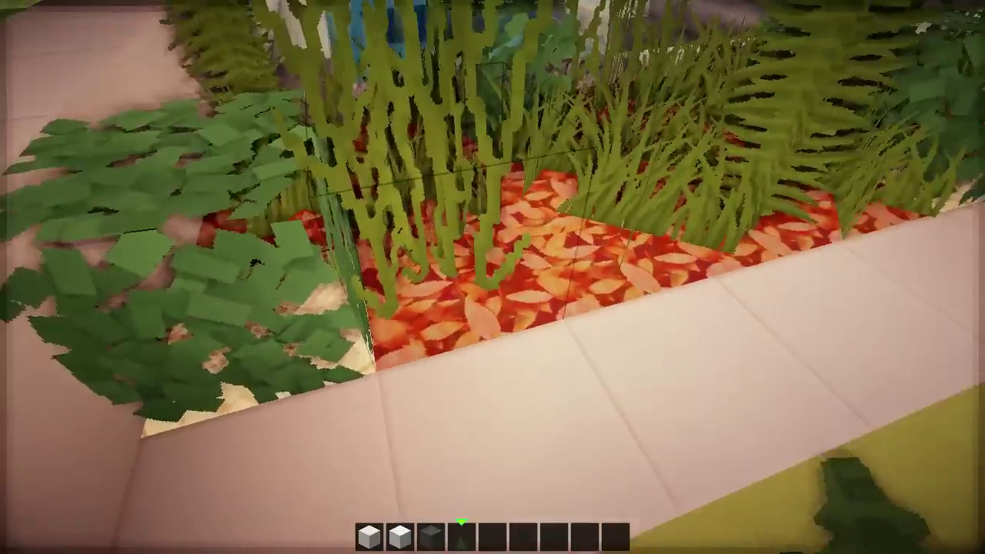
key(space)
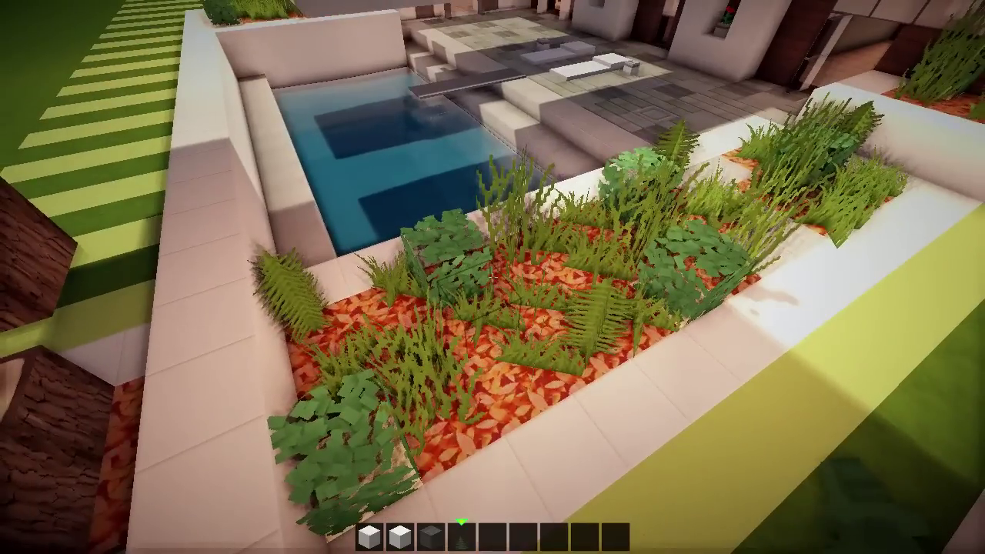
key(s)
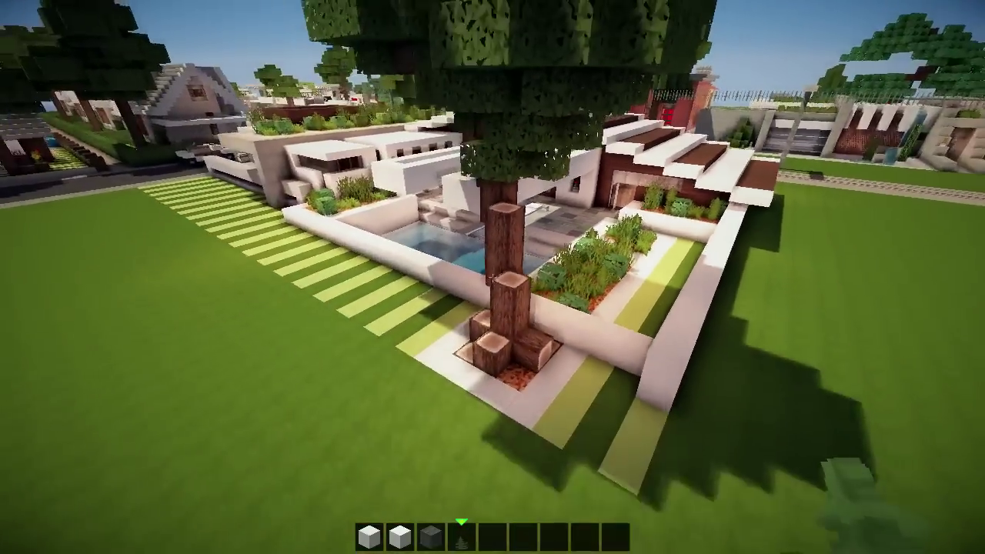
key(s)
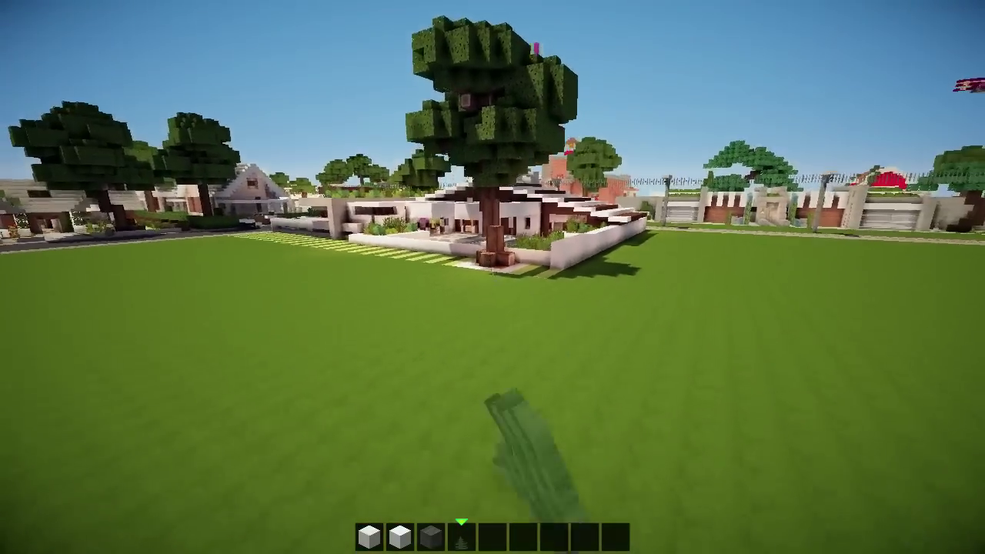
key(s)
key(e)
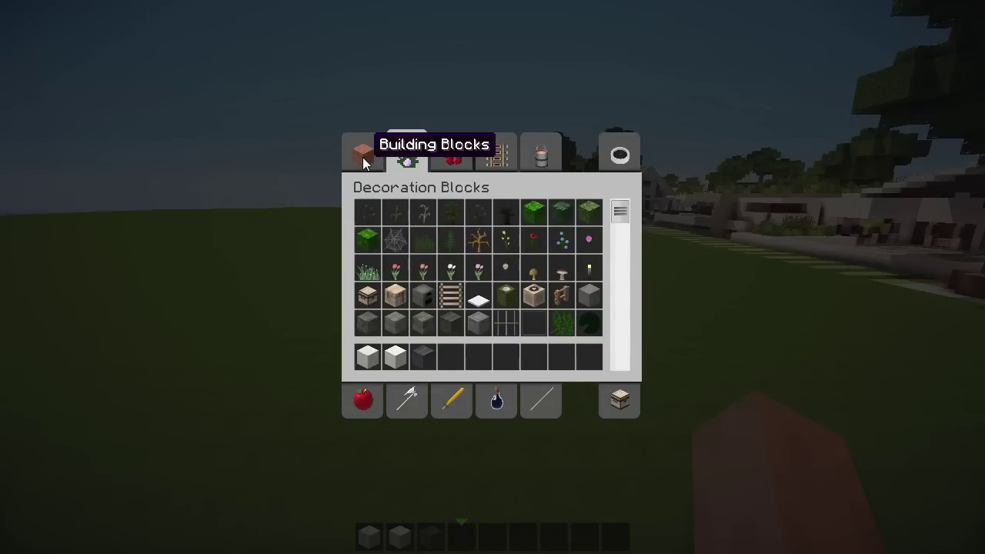
Step: Hold Block of Quartz and lay a four-block quartz row on the grass
key(e)
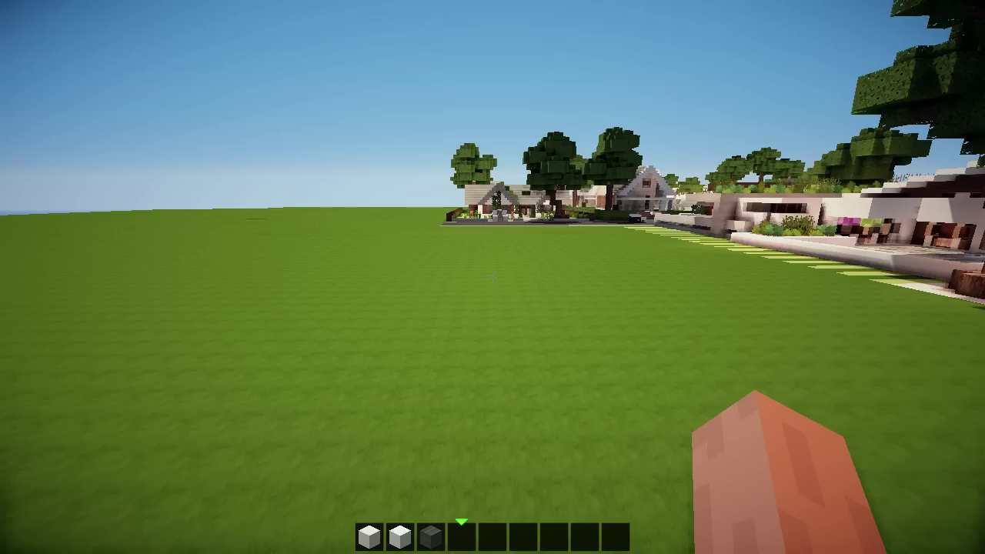
key(1)
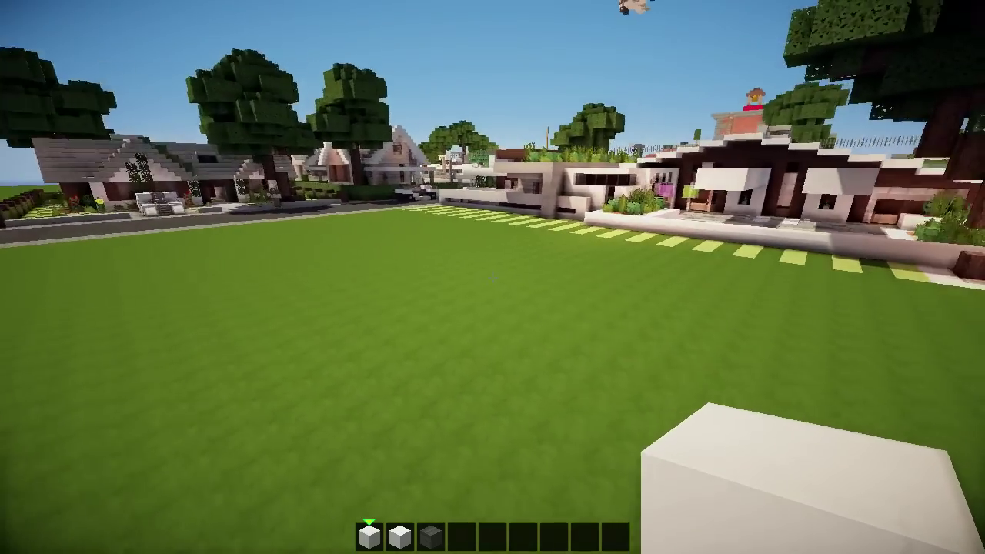
key(w)
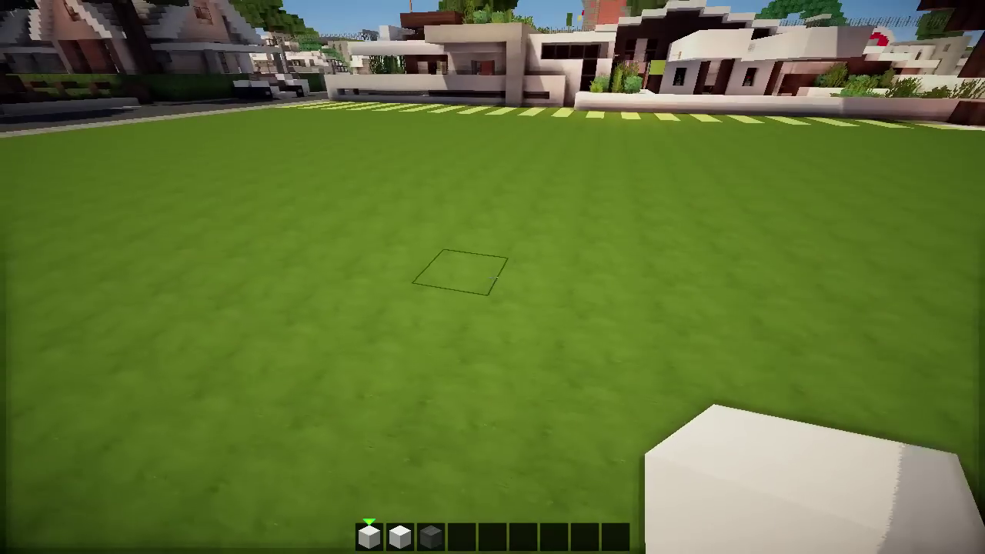
right_click(492, 277)
right_click(493, 277)
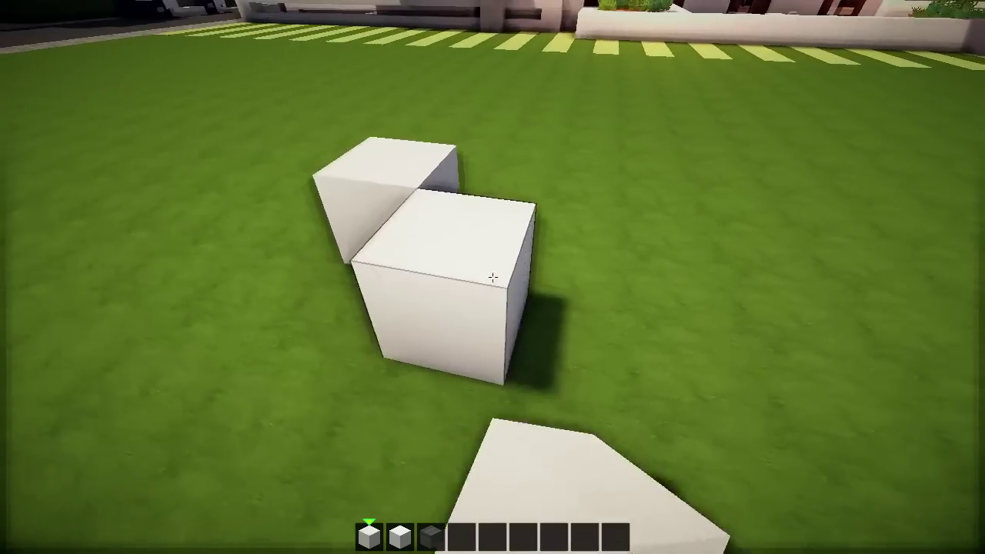
right_click(493, 277)
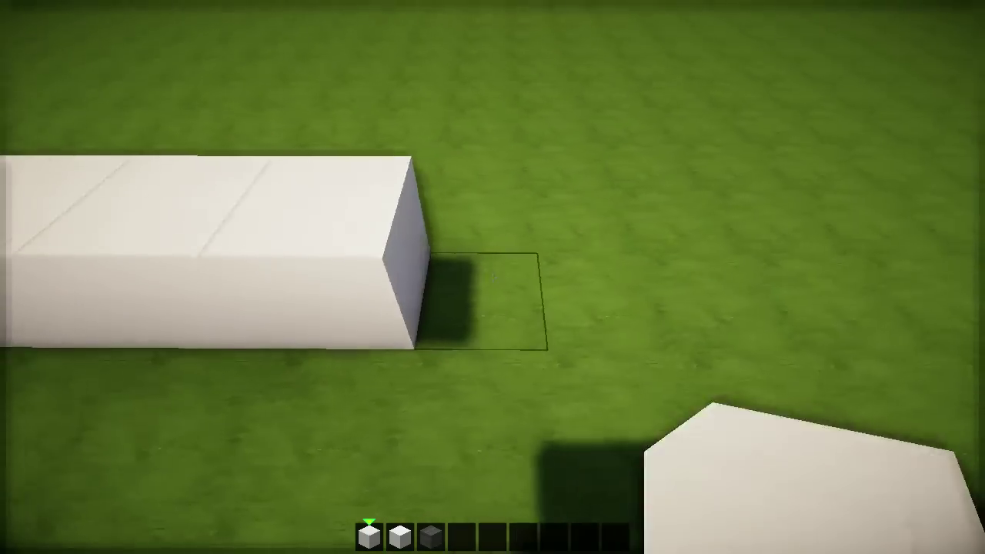
right_click(493, 277)
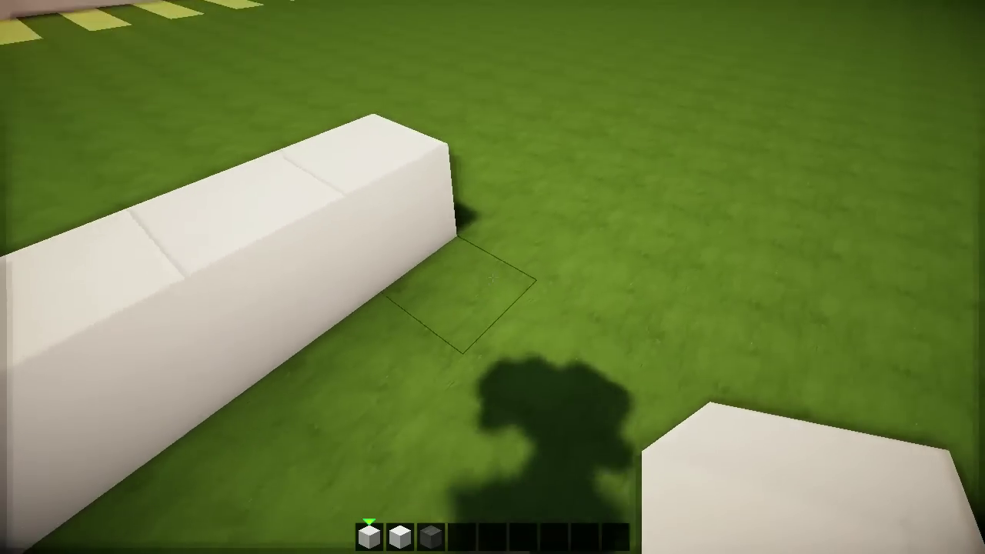
Step: Add a perpendicular quartz row forming an L and correct its end block
right_click(492, 277)
right_click(492, 277)
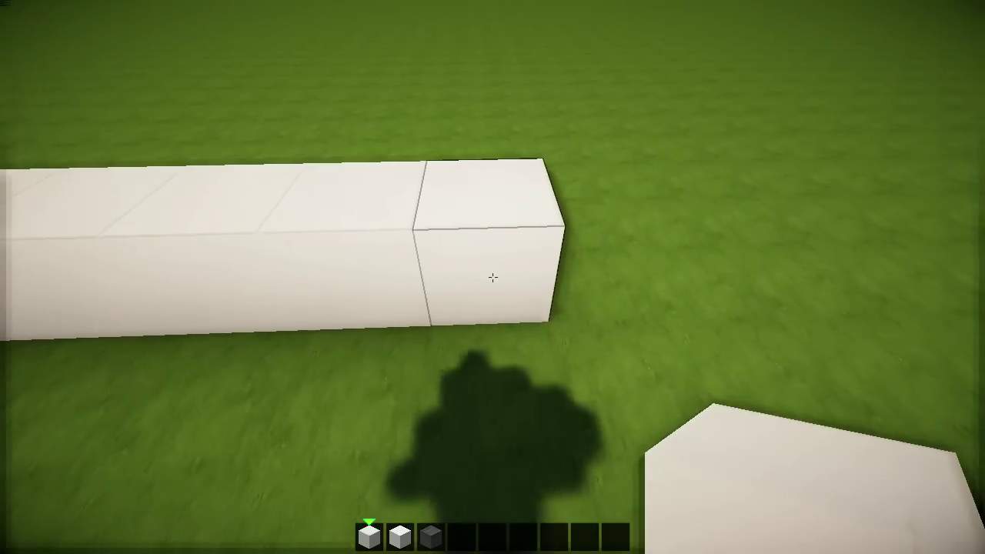
click(493, 277)
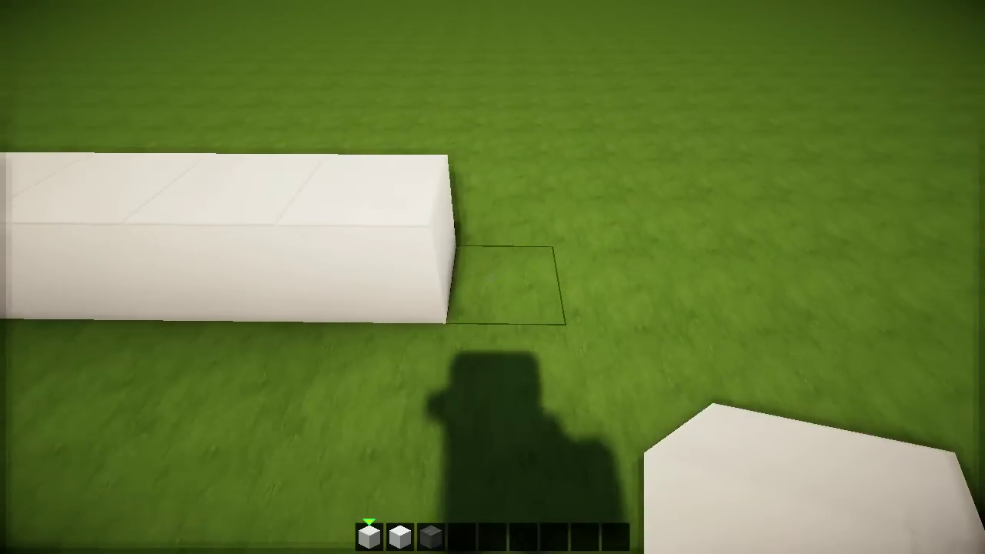
right_click(492, 277)
click(492, 277)
right_click(492, 277)
click(493, 277)
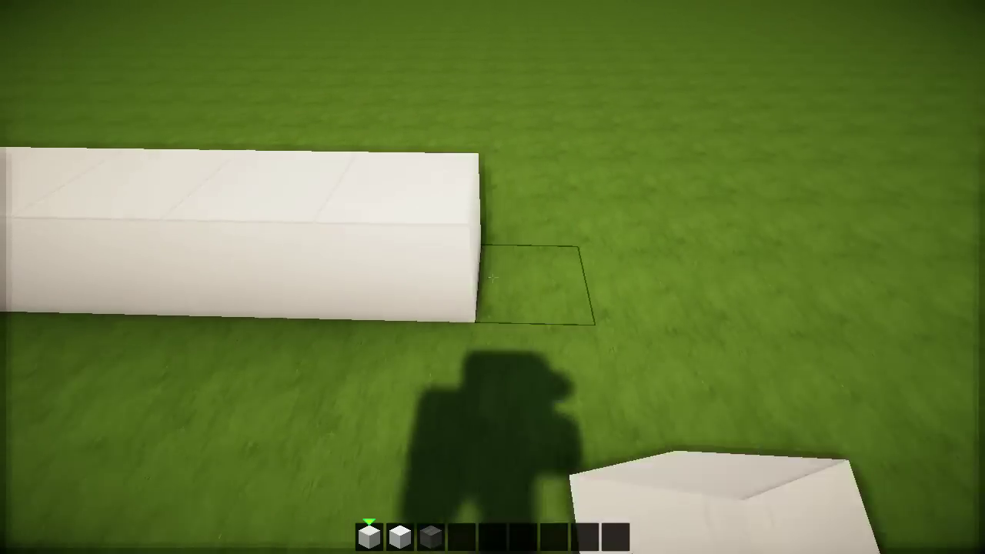
right_click(492, 278)
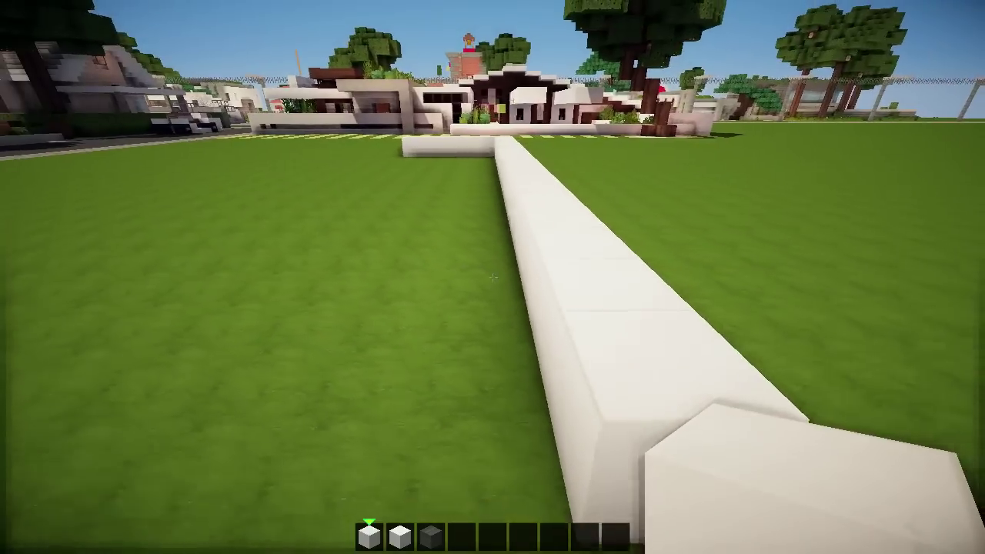
key(space)
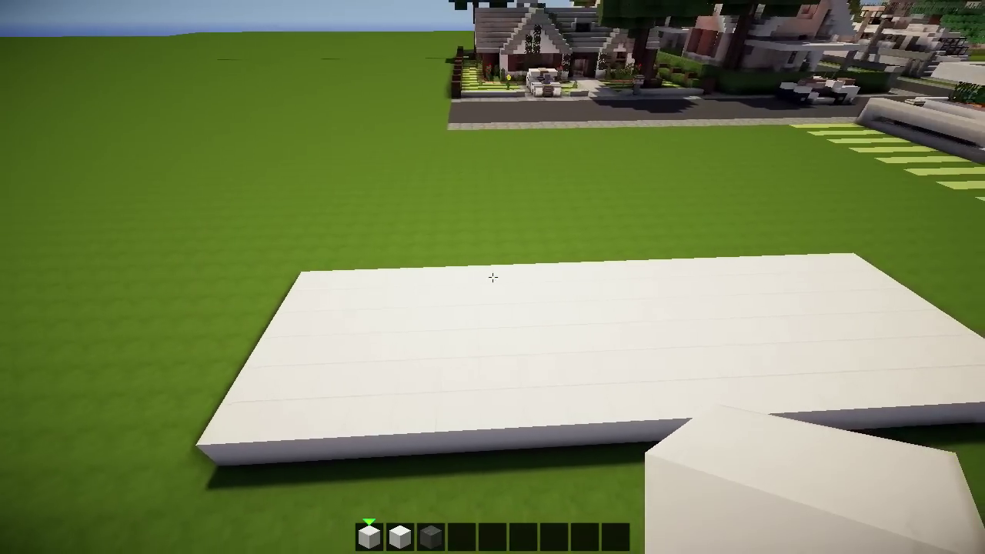
Step: Try white clay and dark stone brick on the slab, then settle on quartz
key(2)
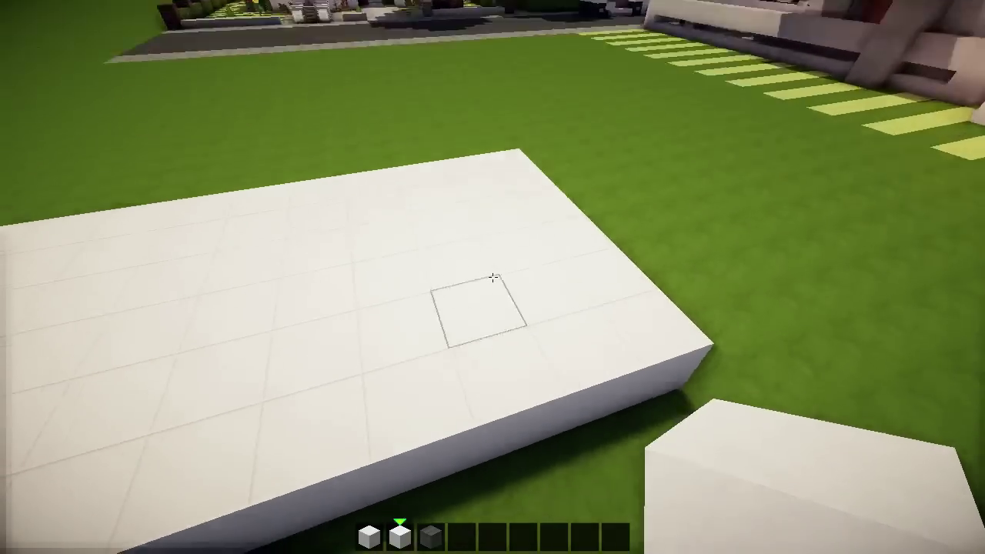
right_click(492, 277)
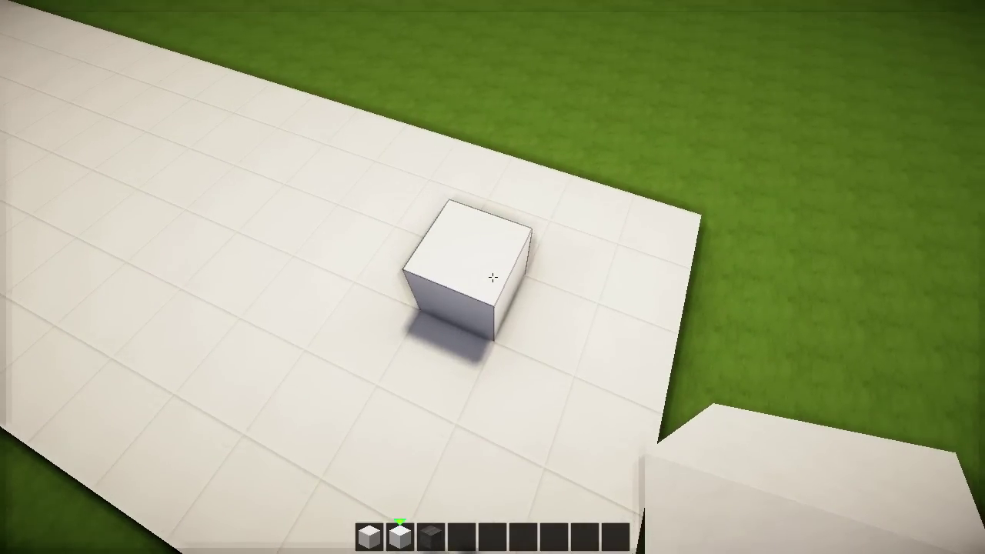
click(492, 277)
right_click(492, 277)
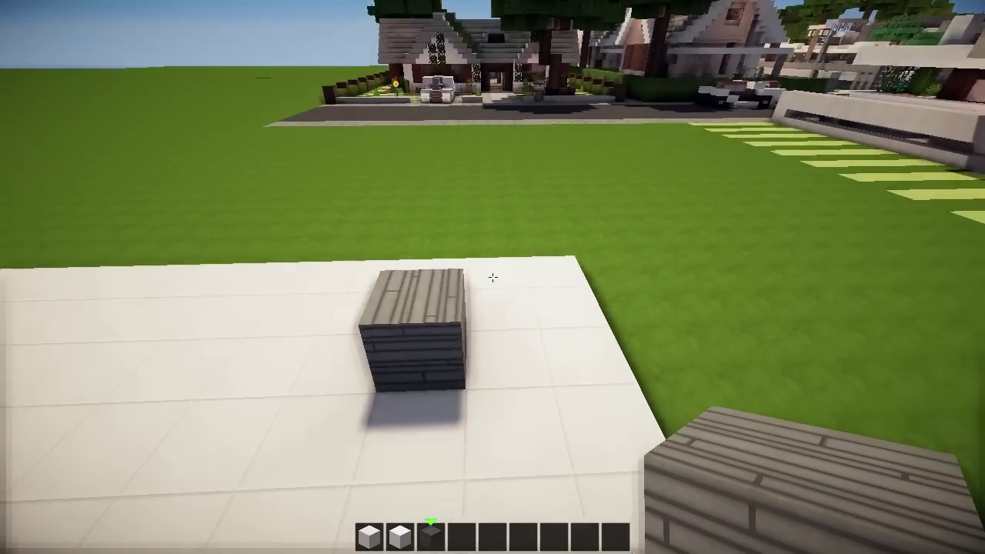
key(1)
click(492, 277)
right_click(493, 277)
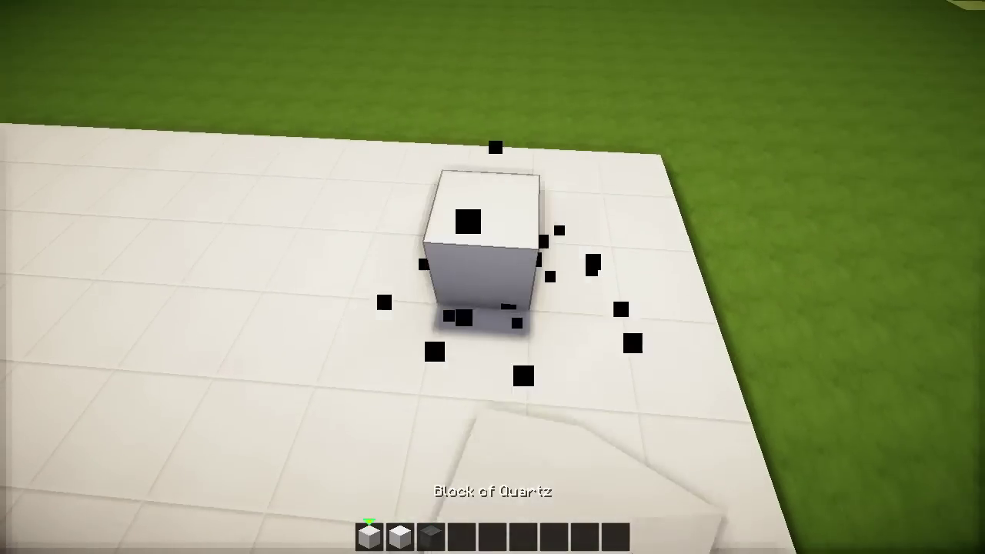
Step: Stack a quartz pillar and start a beam jutting from its top
right_click(492, 278)
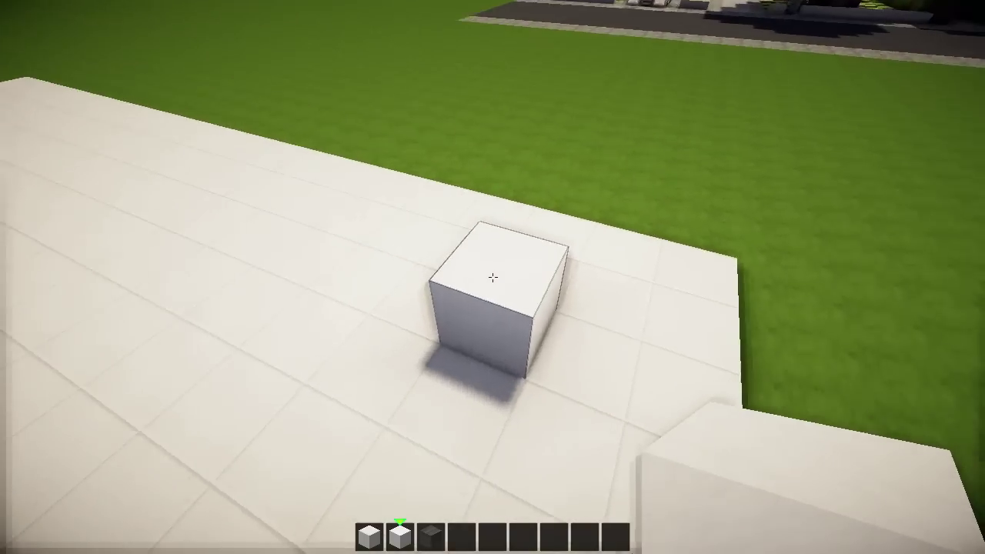
right_click(493, 277)
right_click(493, 277)
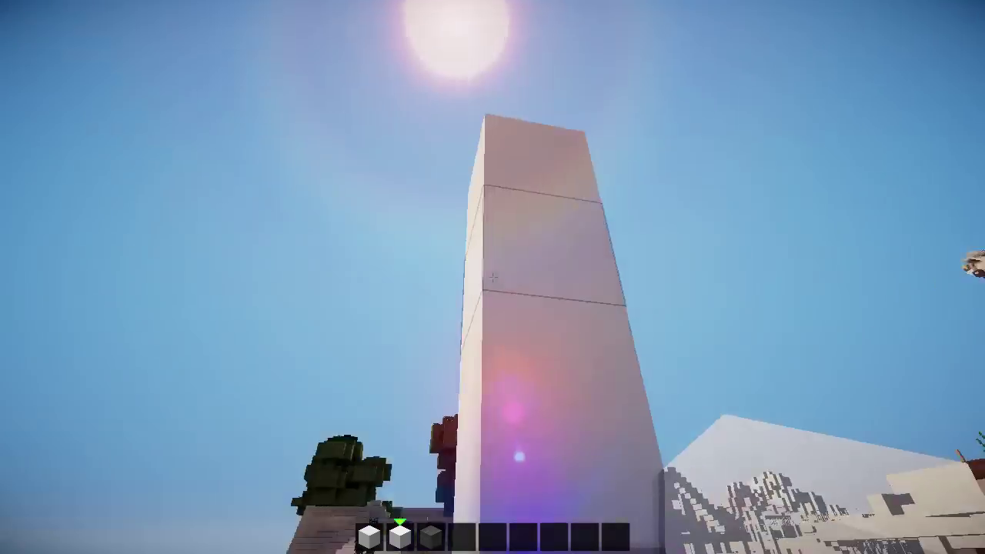
key(space)
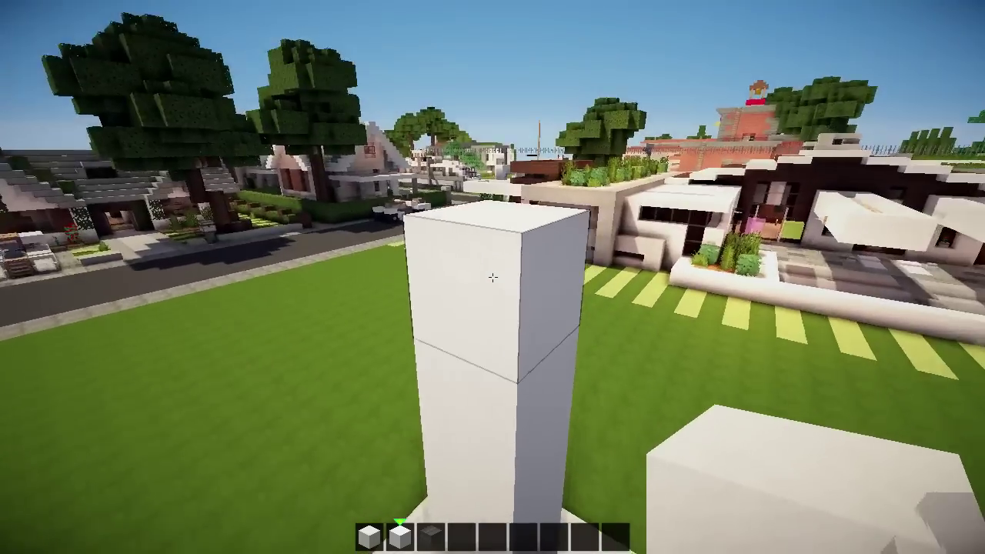
right_click(493, 277)
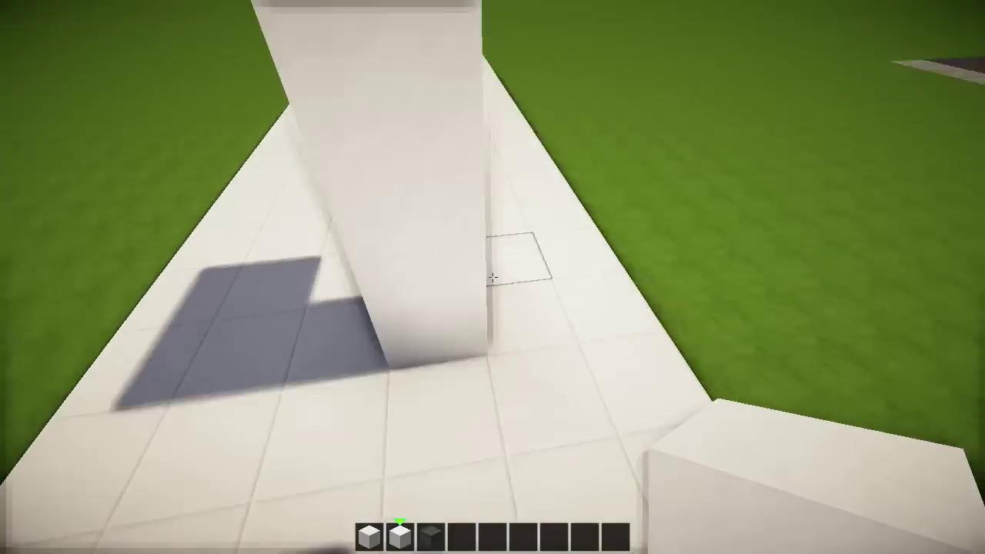
right_click(493, 277)
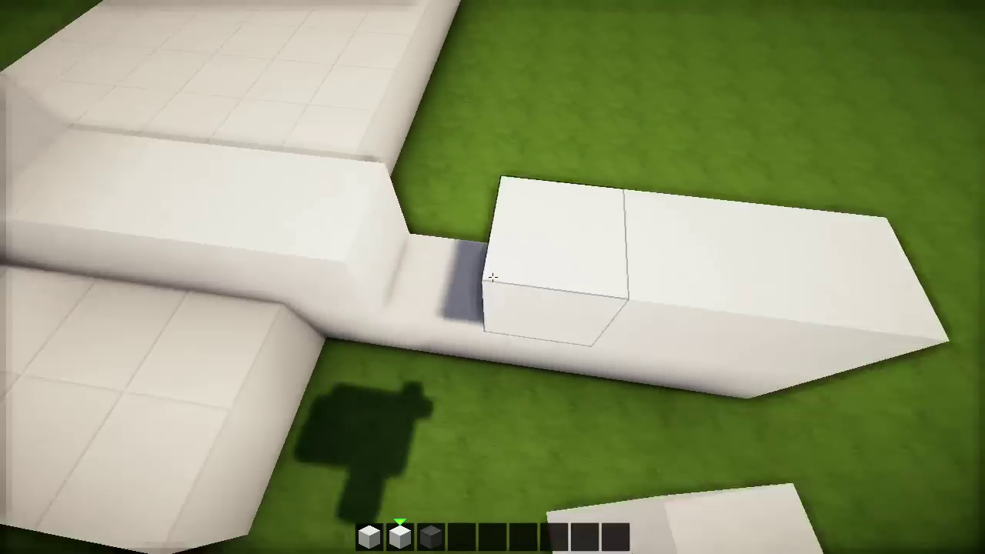
Step: Build up the end quartz block beside the gap and break away a misplaced block
right_click(492, 277)
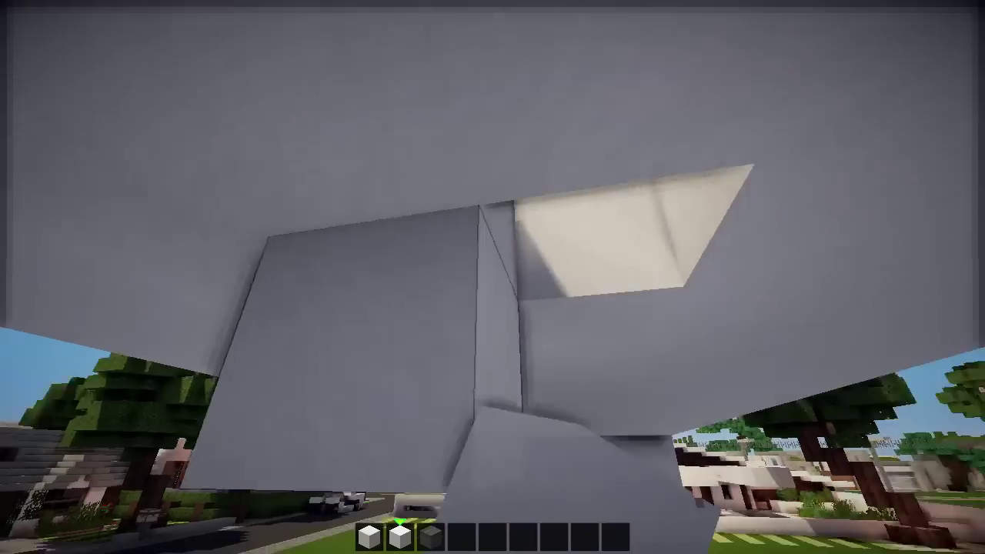
click(493, 277)
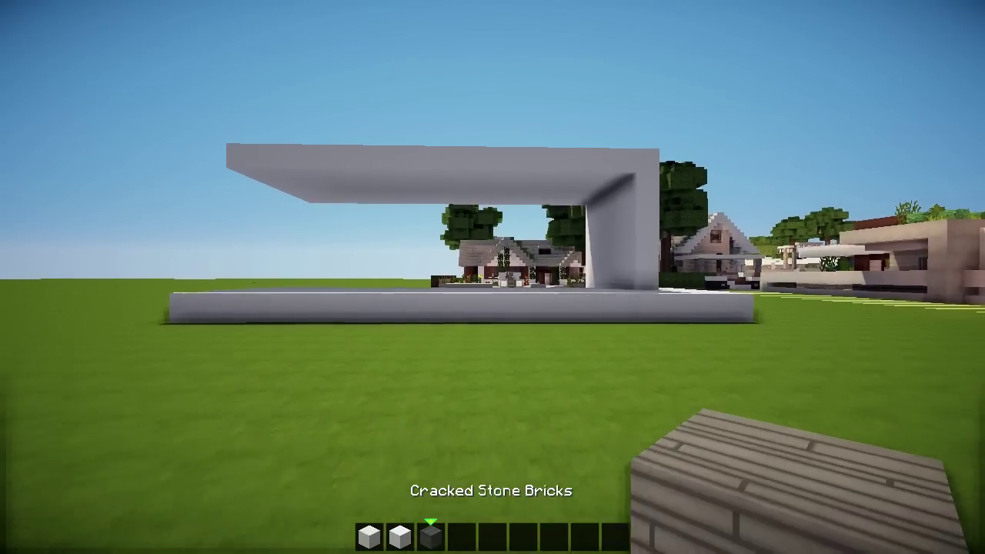
key(w)
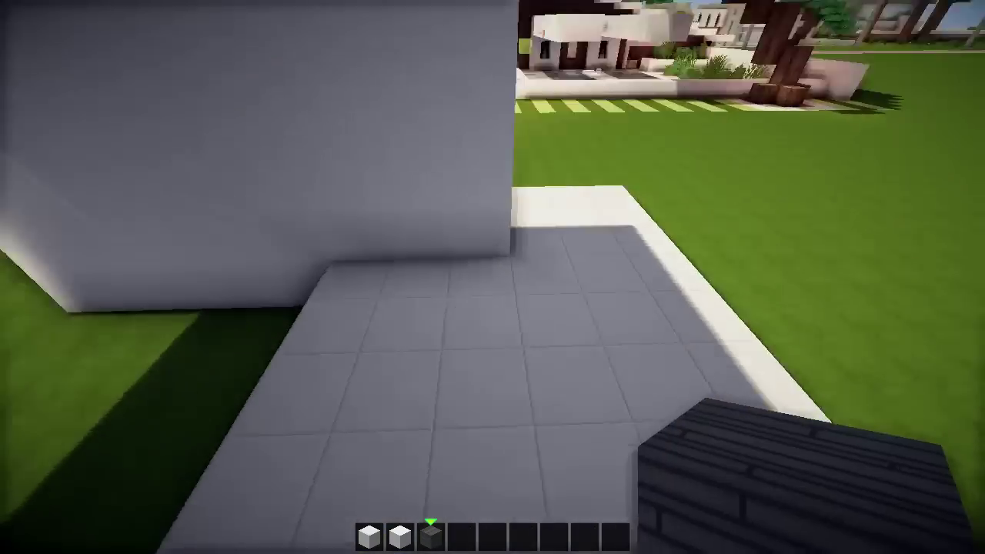
key(w)
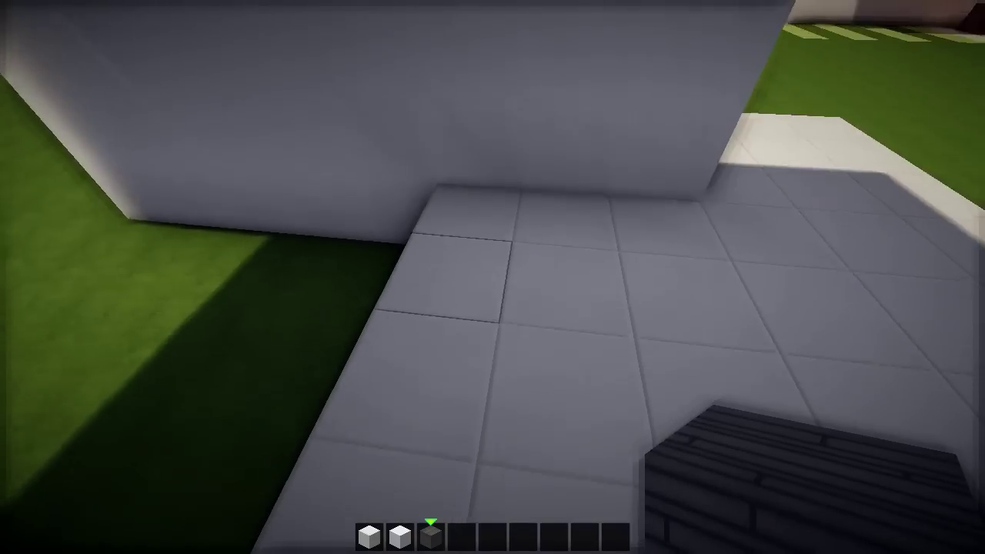
Step: Extend a cracked stone brick row, raise a dark column and fill a crossbar into the frame
right_click(492, 277)
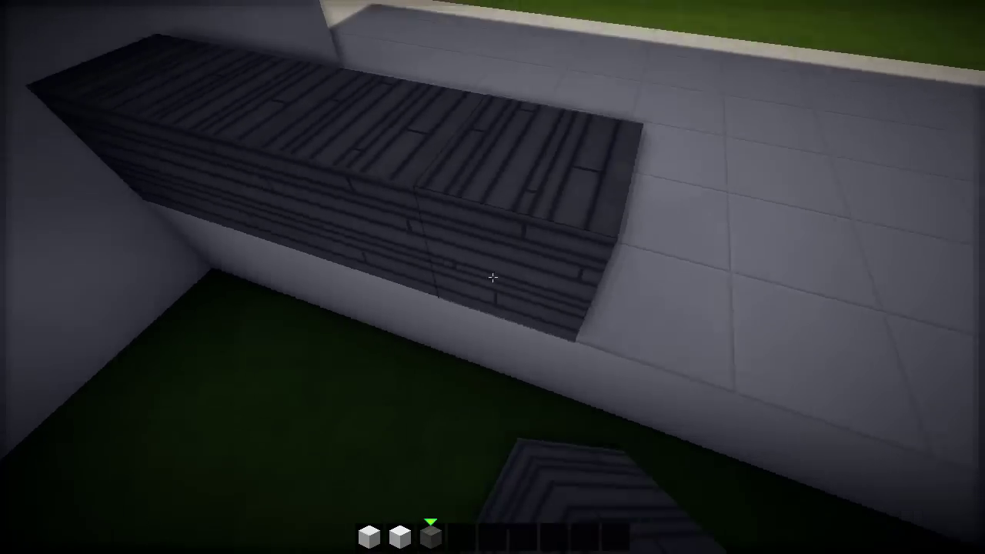
key(s)
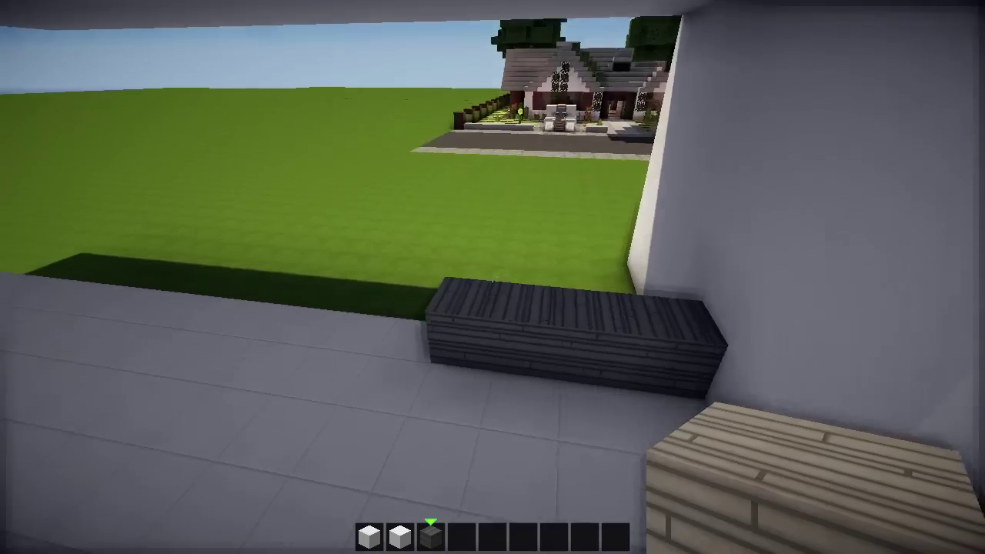
key(w)
right_click(493, 277)
key(space)
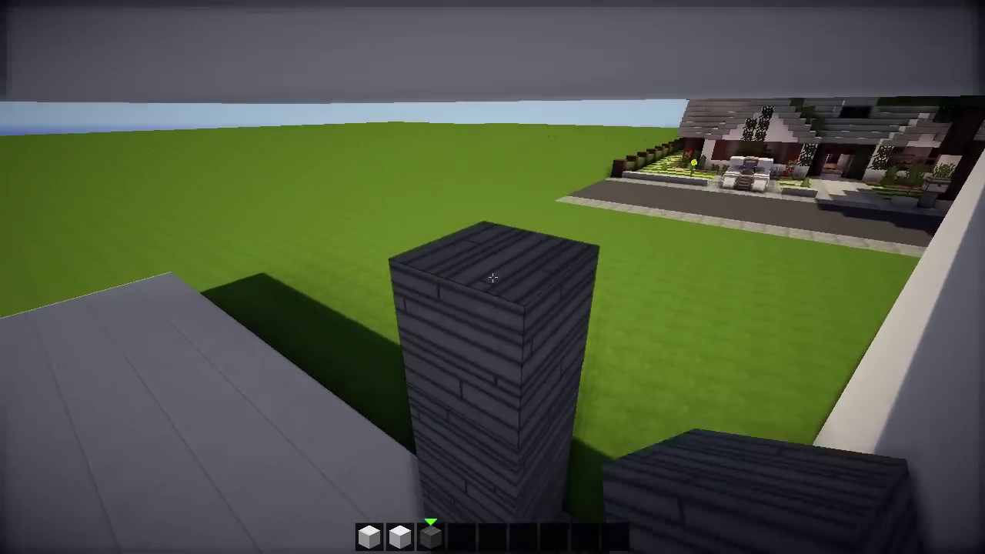
key(s)
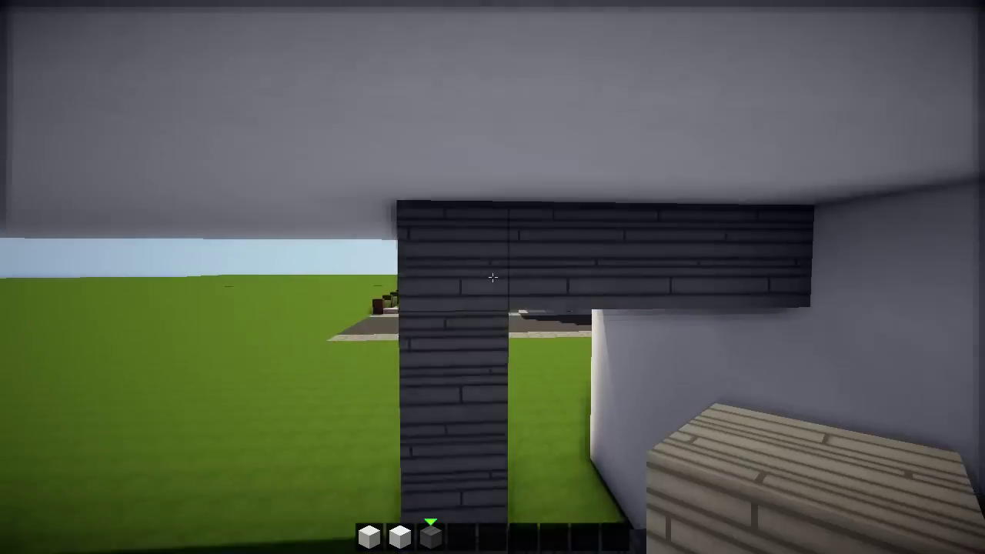
key(s)
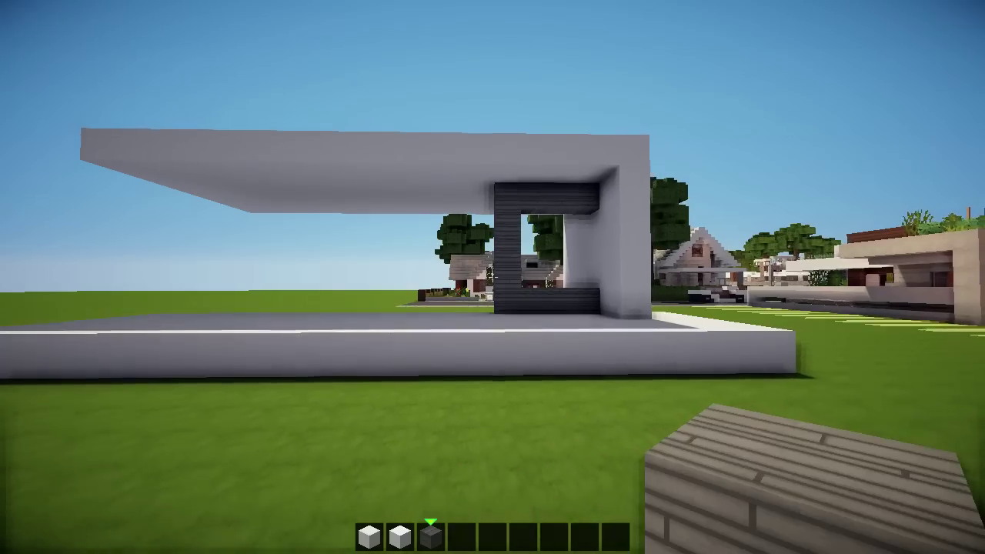
key(w)
right_click(492, 278)
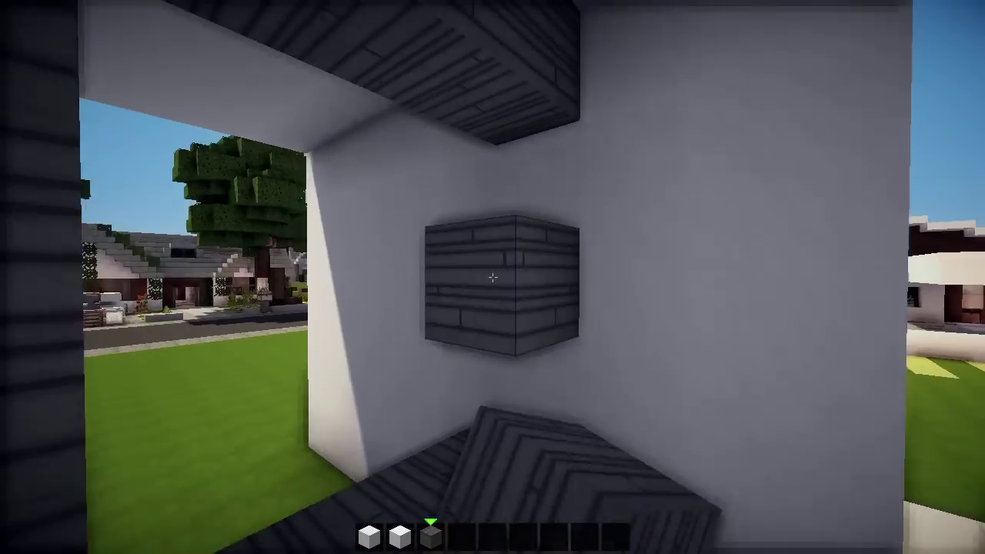
key(s)
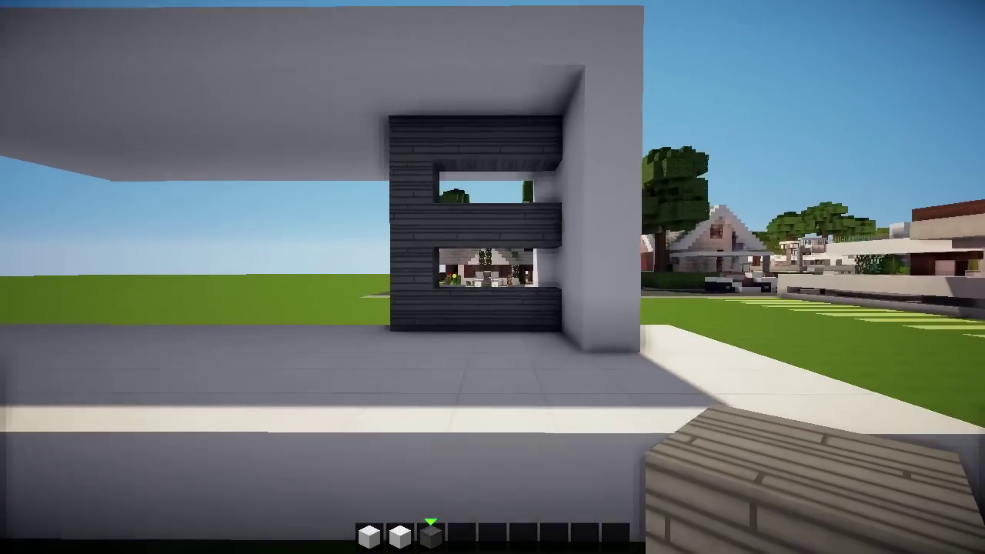
key(e)
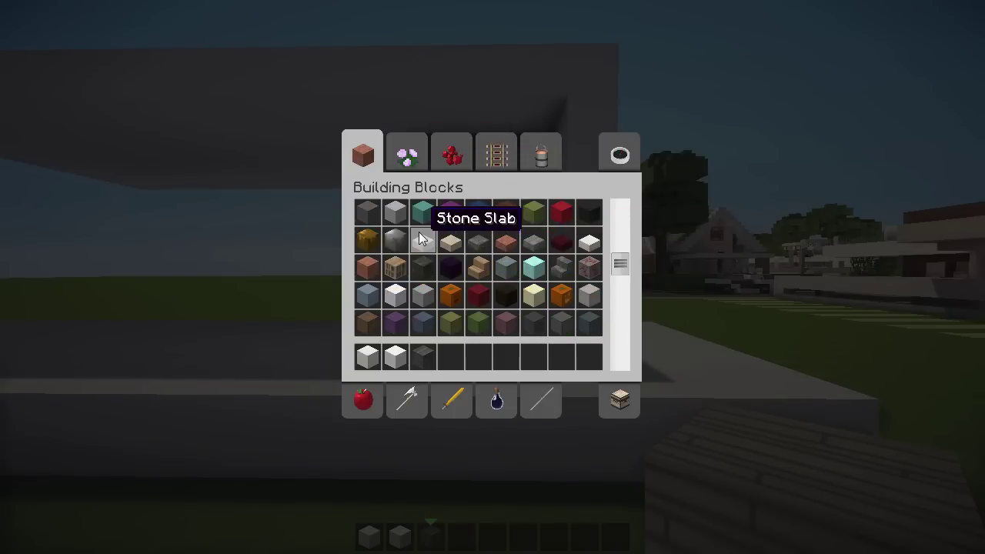
Step: Add Stone Slab to the hotbar and lay slabs in the upper window opening
click(445, 364)
key(e)
key(w)
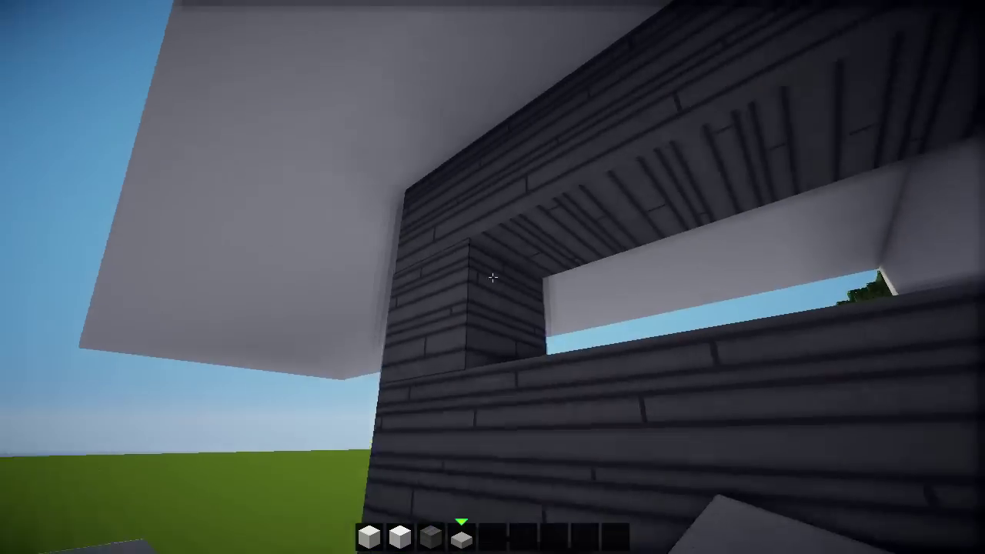
right_click(493, 277)
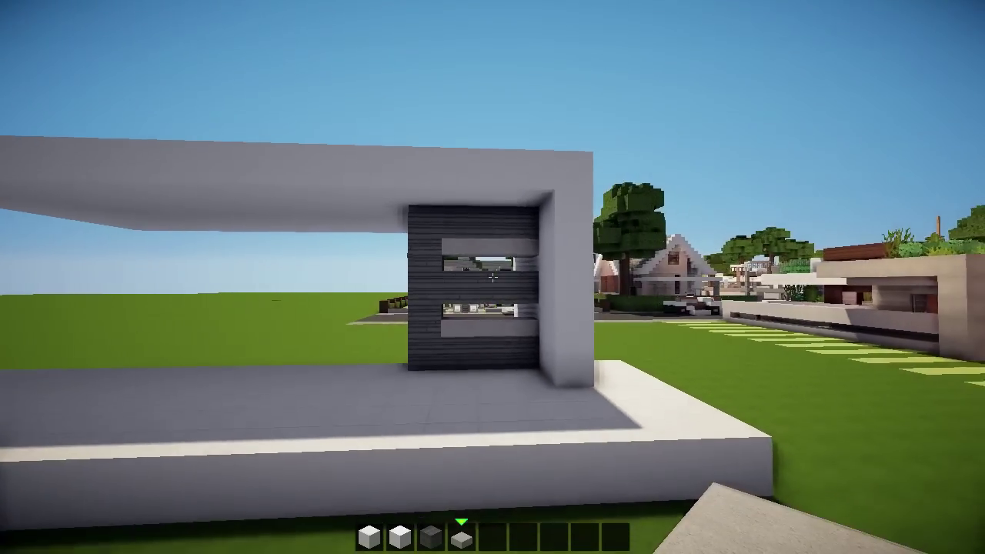
Step: Knock a hole in the white wall and fill it with cracked stone bricks
key(w)
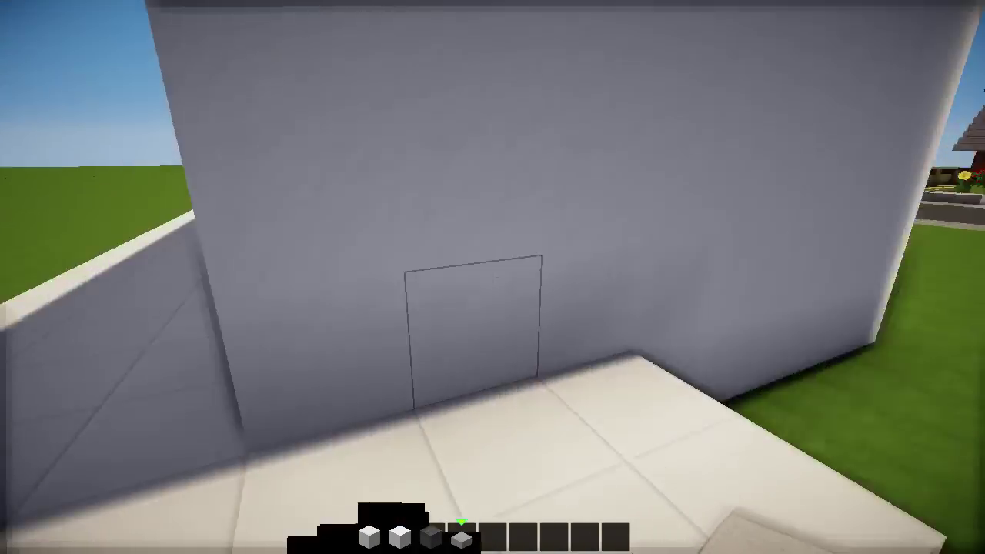
click(492, 277)
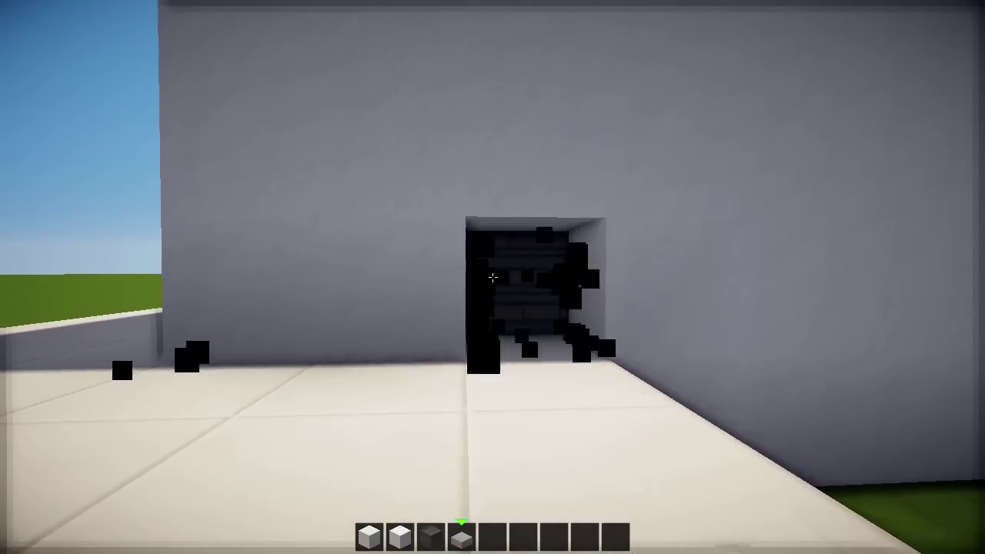
click(492, 277)
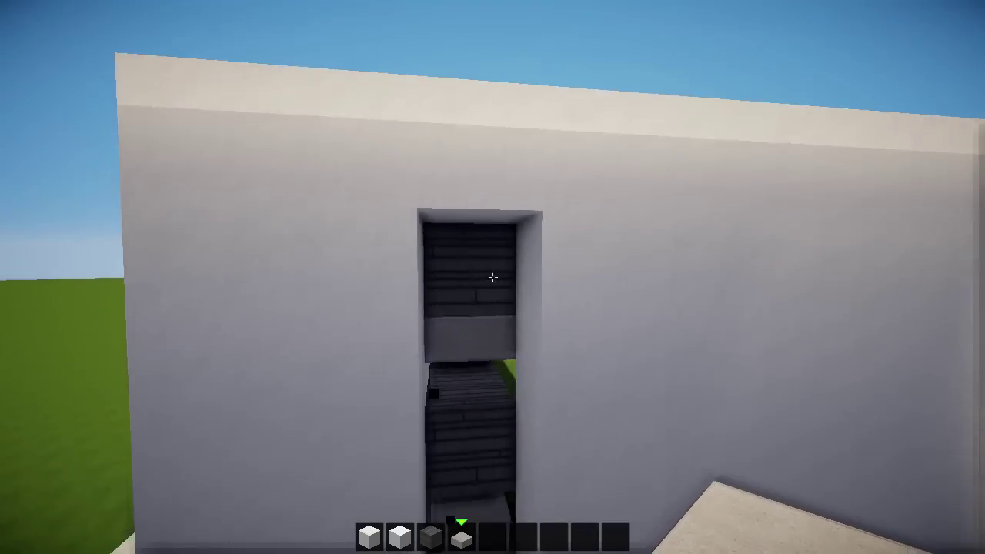
key(3)
right_click(493, 278)
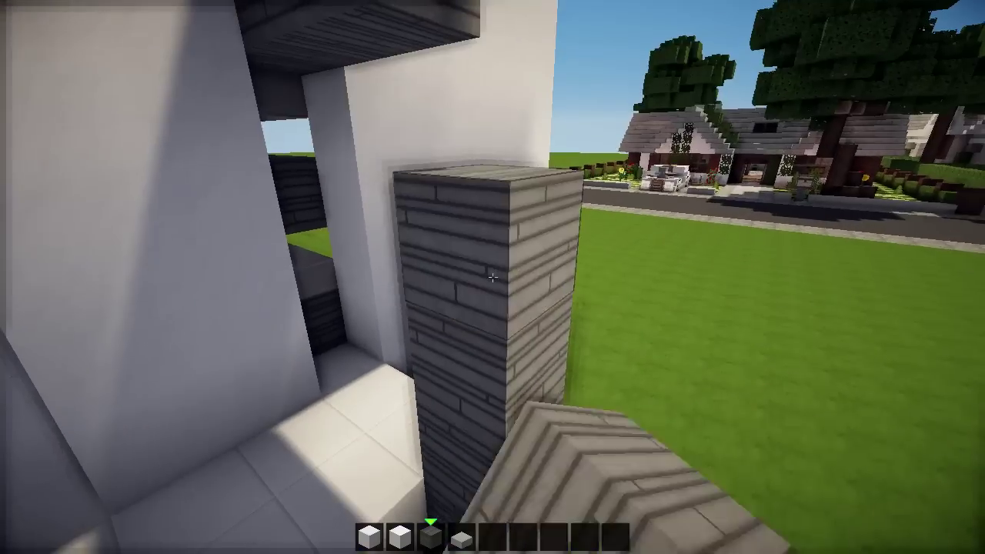
right_click(493, 277)
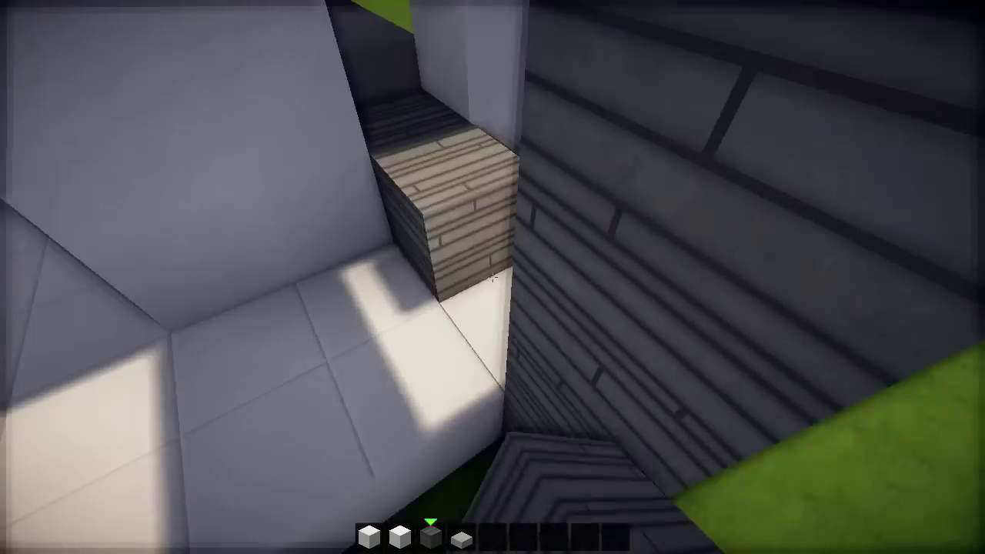
Step: Cap the dark brick column with a stone slab
key(4)
right_click(493, 277)
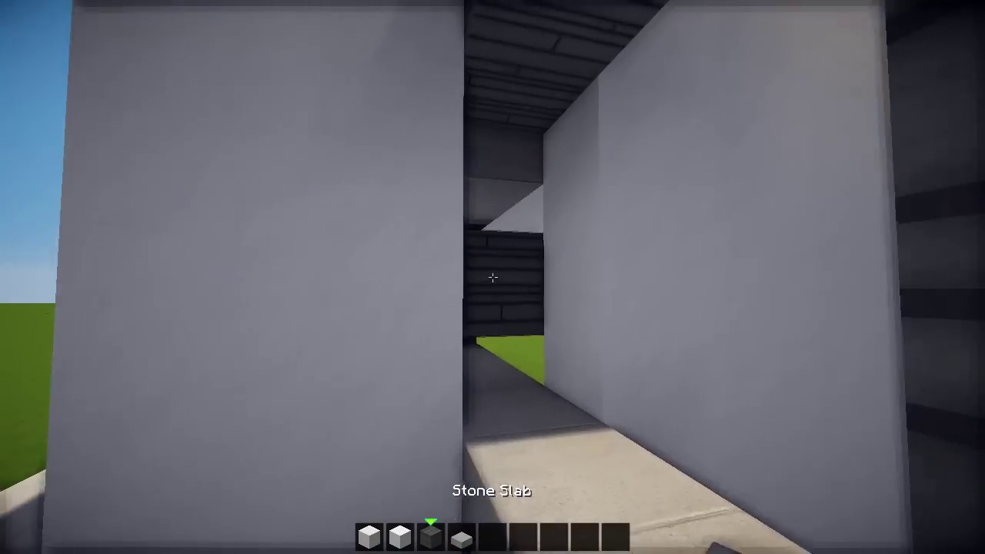
key(3)
key(4)
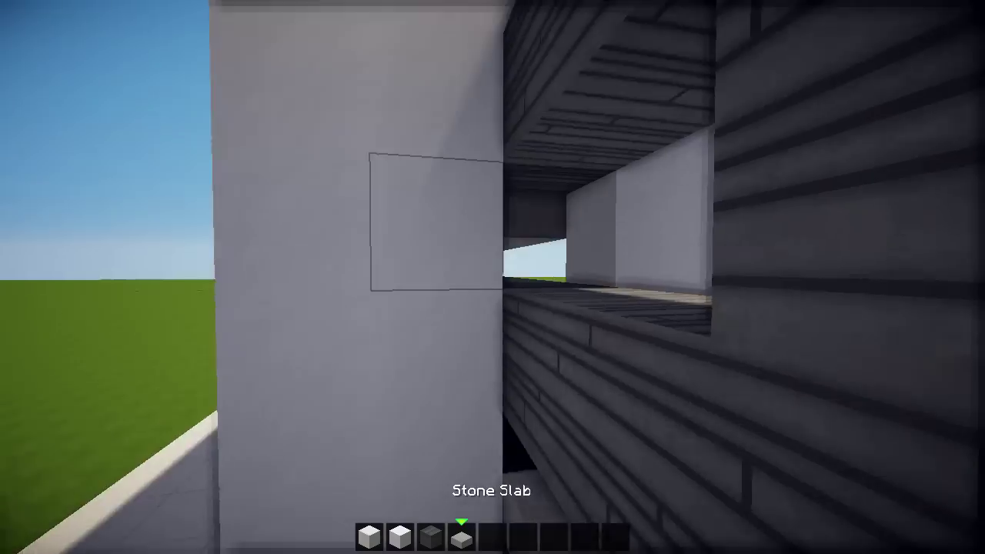
key(s)
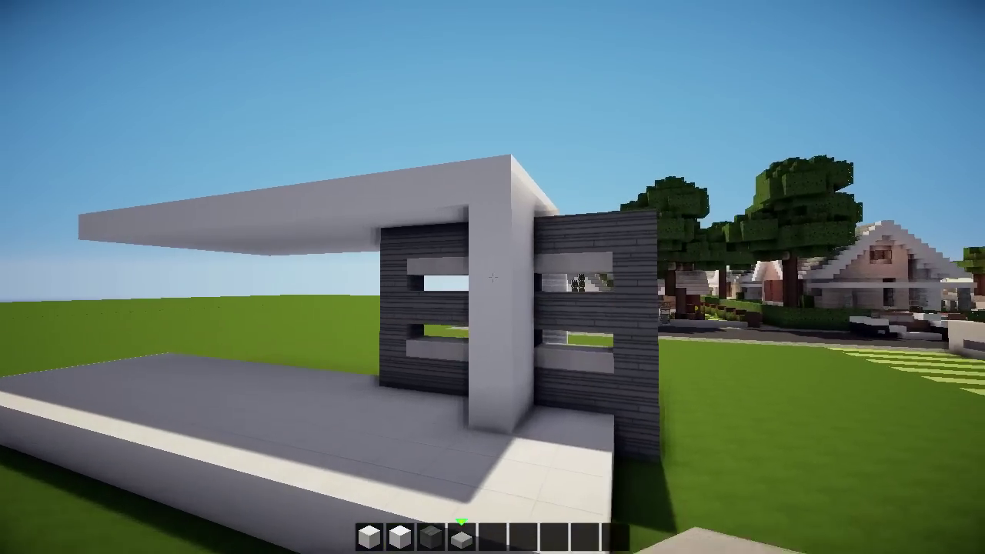
key(w)
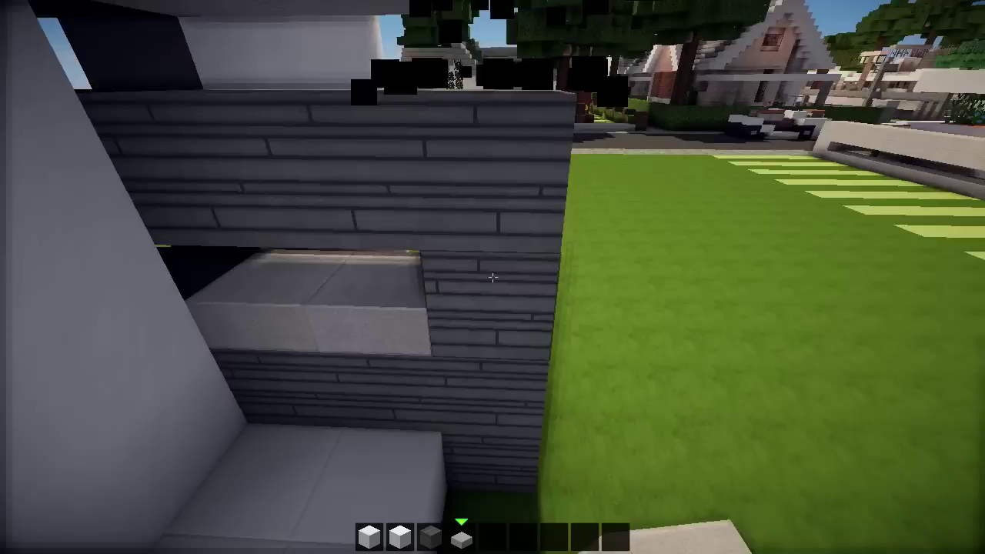
Step: Break the corner block and two blocks in the dark slatted wall
click(492, 278)
key(s)
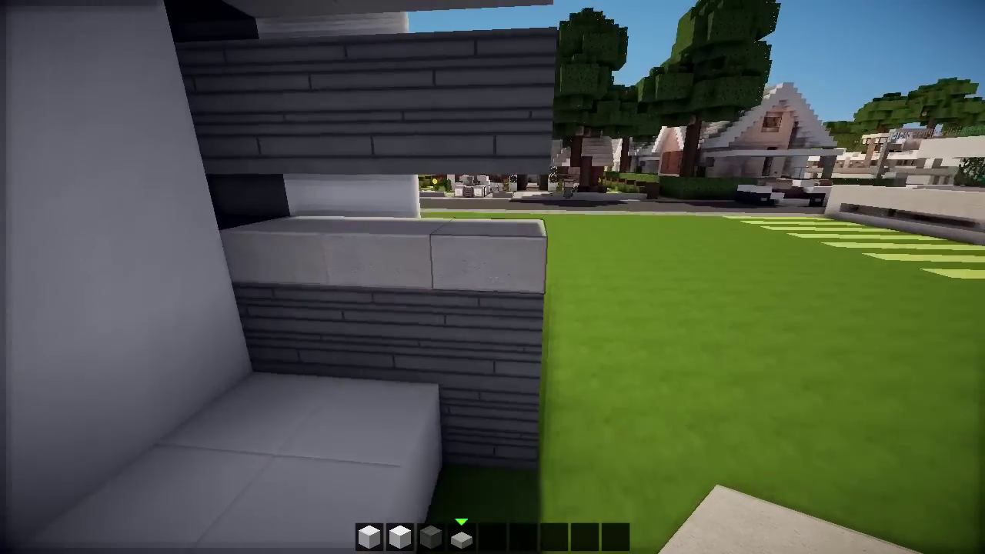
key(3)
click(492, 278)
click(492, 277)
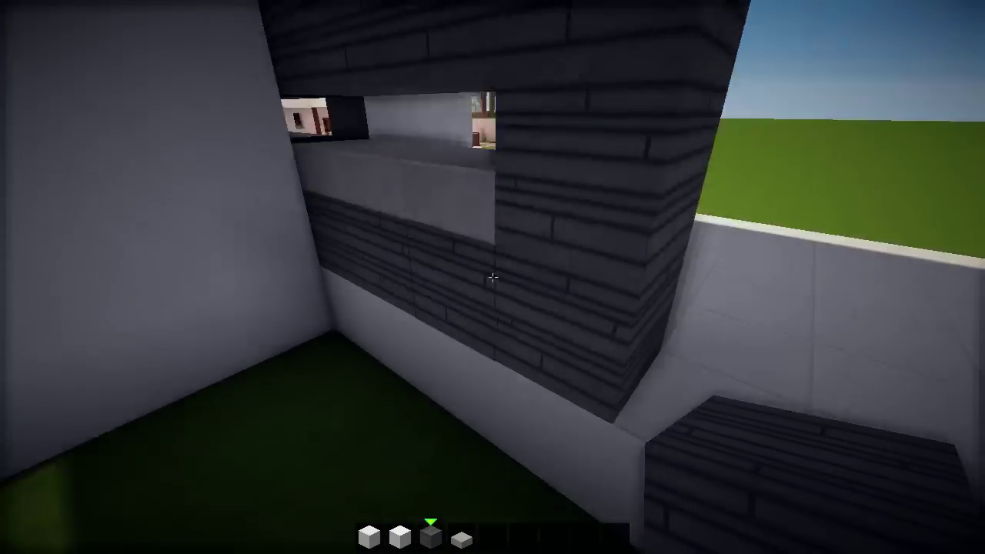
Step: Place white clay blocks in the corner and stack them on the ledge
key(1)
key(2)
right_click(492, 277)
right_click(493, 277)
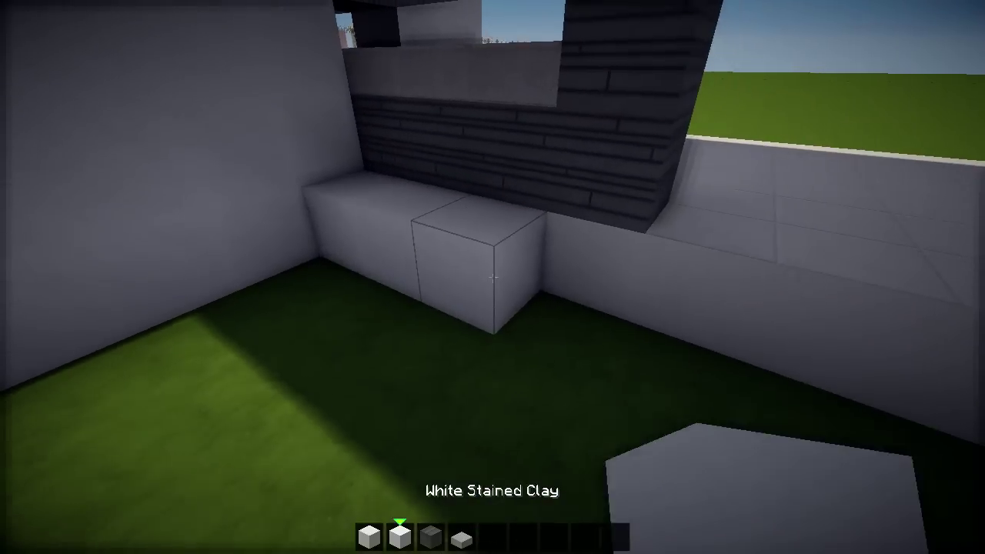
click(492, 277)
right_click(493, 277)
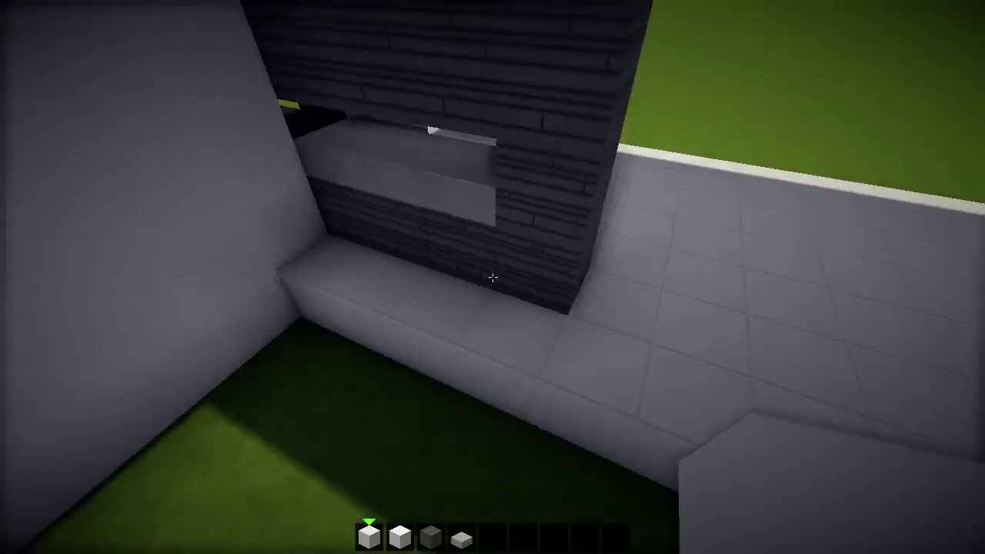
scroll(492, 277, down, 1)
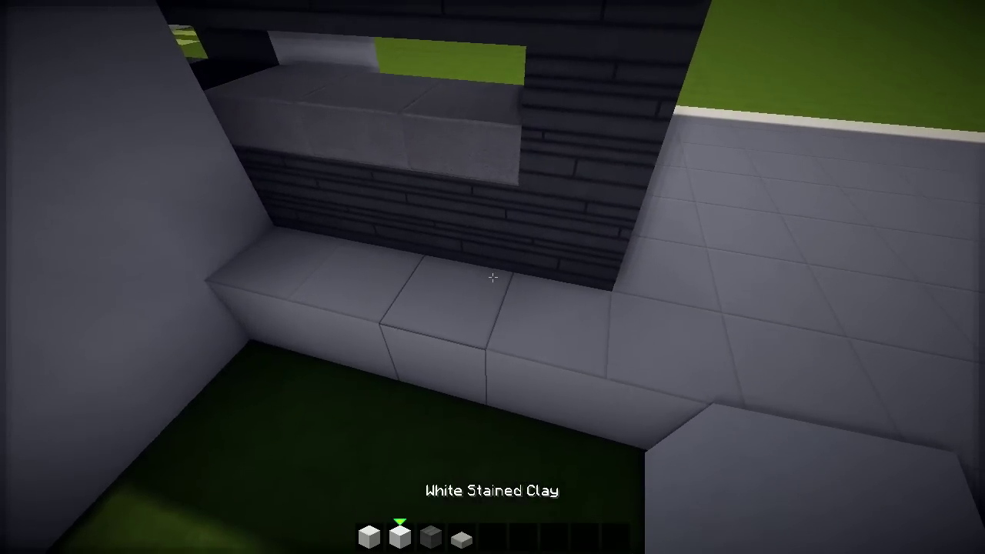
right_click(492, 277)
click(492, 277)
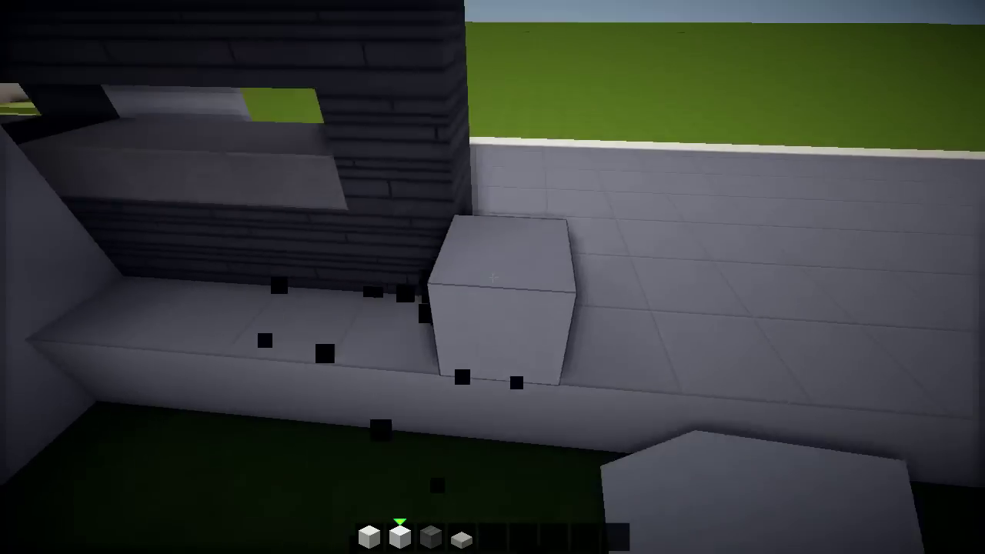
right_click(493, 277)
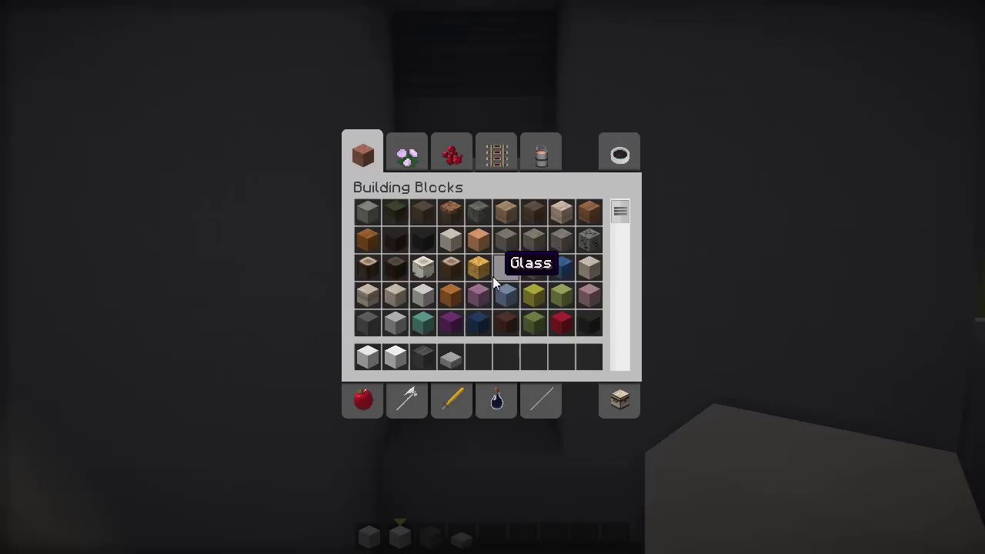
scroll(560, 270, down, 2)
scroll(560, 271, down, 4)
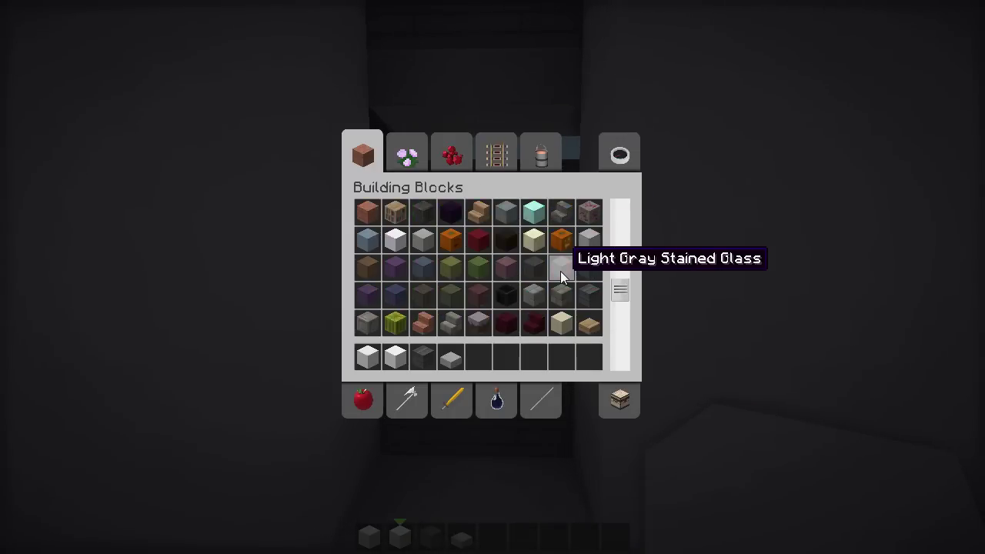
scroll(560, 273, down, 3)
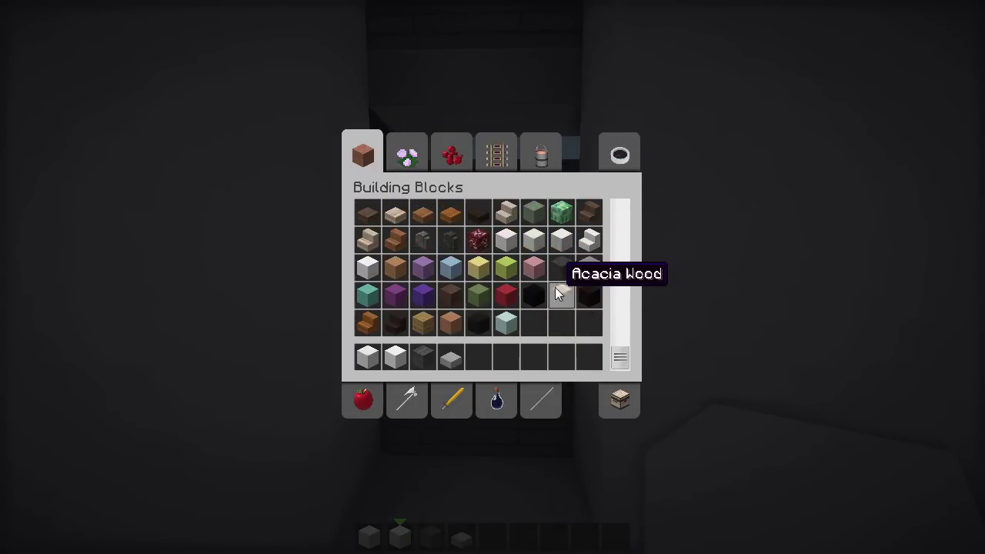
scroll(603, 344, down, 3)
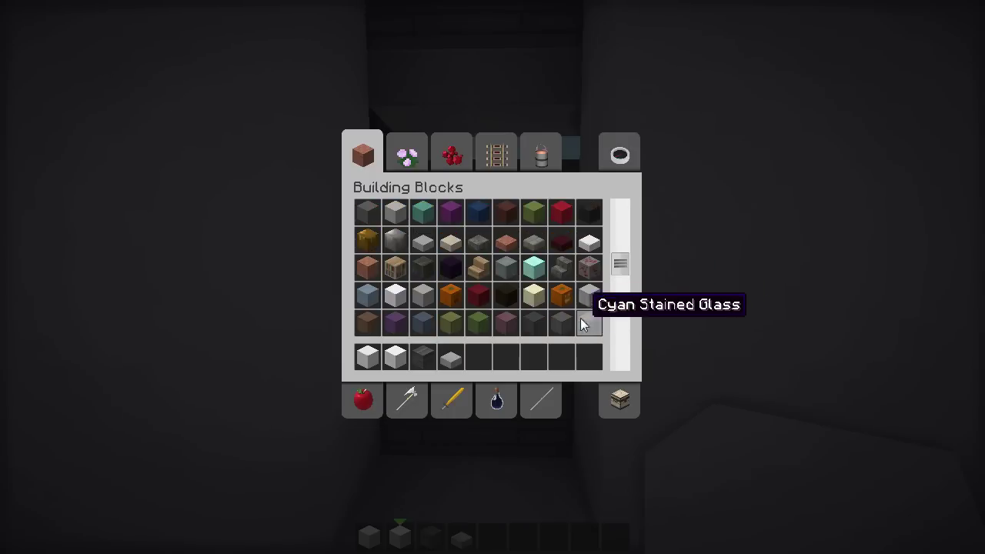
Step: Place Light Gray Stained Glass from hotbar slot 5 into the tall wall gap
key(e)
key(5)
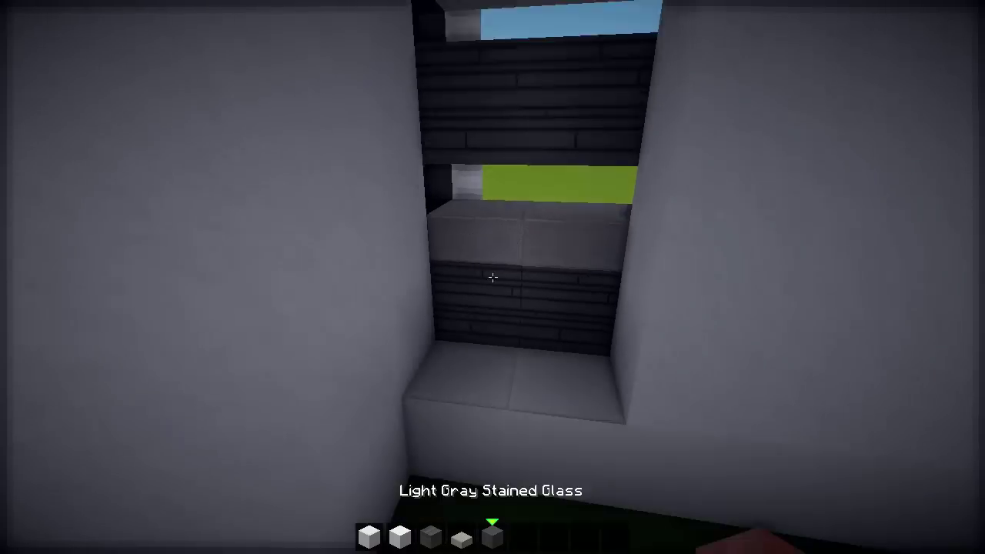
right_click(492, 277)
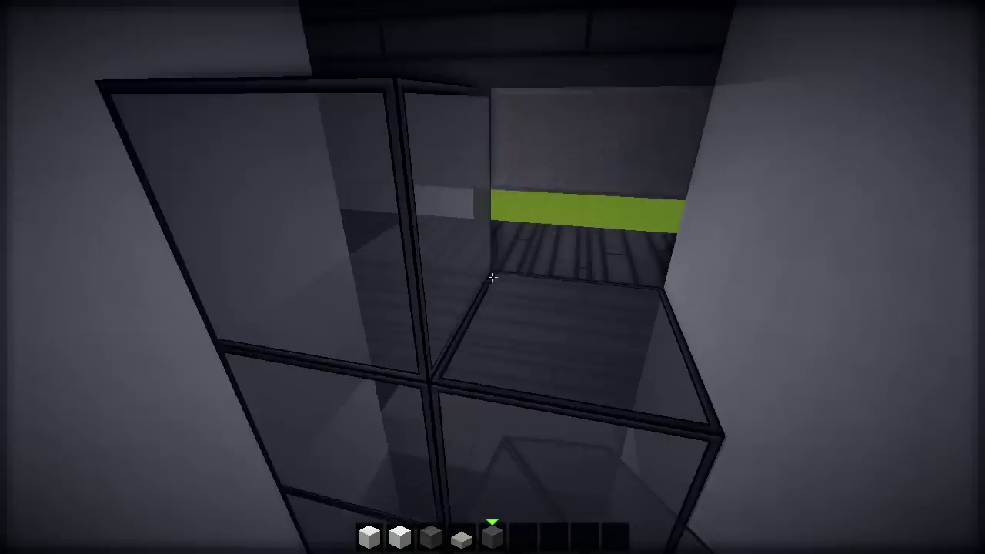
key(s)
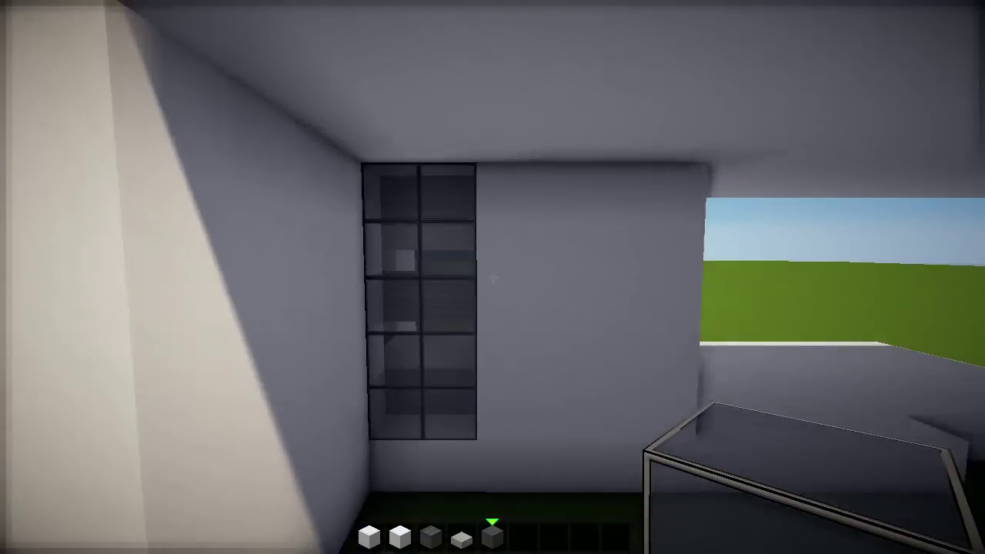
key(w)
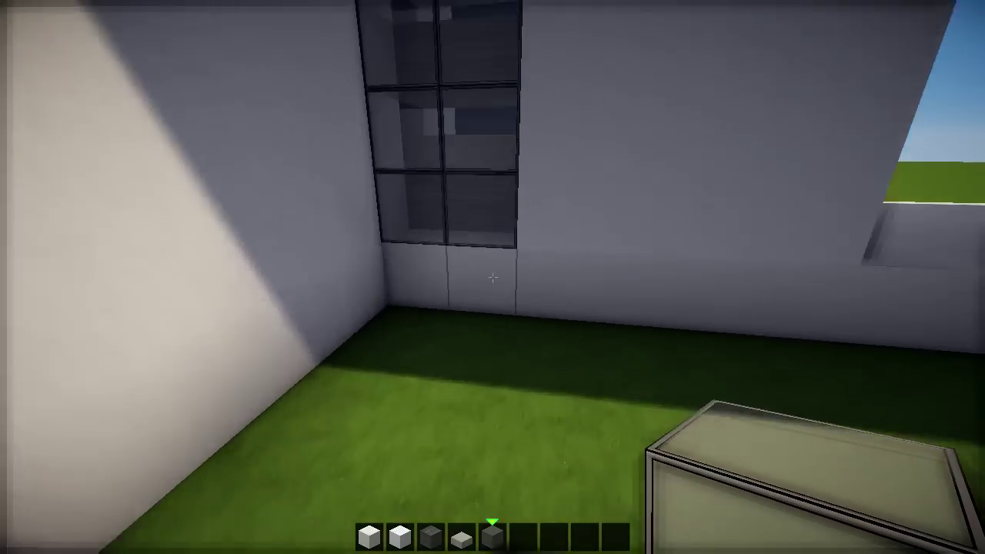
Step: Remove the extra glass block and place a quartz block on the corner ledge
right_click(493, 277)
click(493, 277)
key(1)
right_click(492, 277)
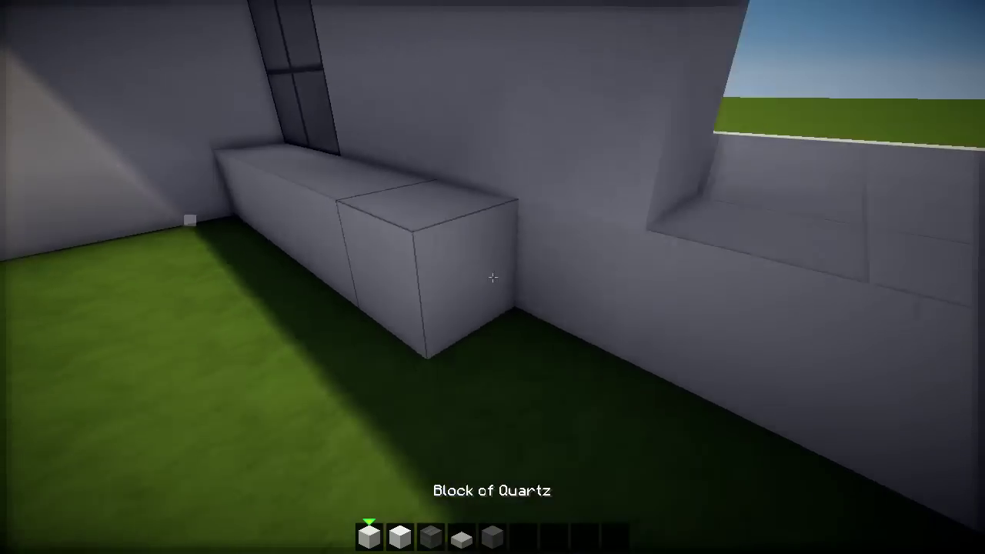
Step: Walk around under the overhang to inspect the house front
key(w)
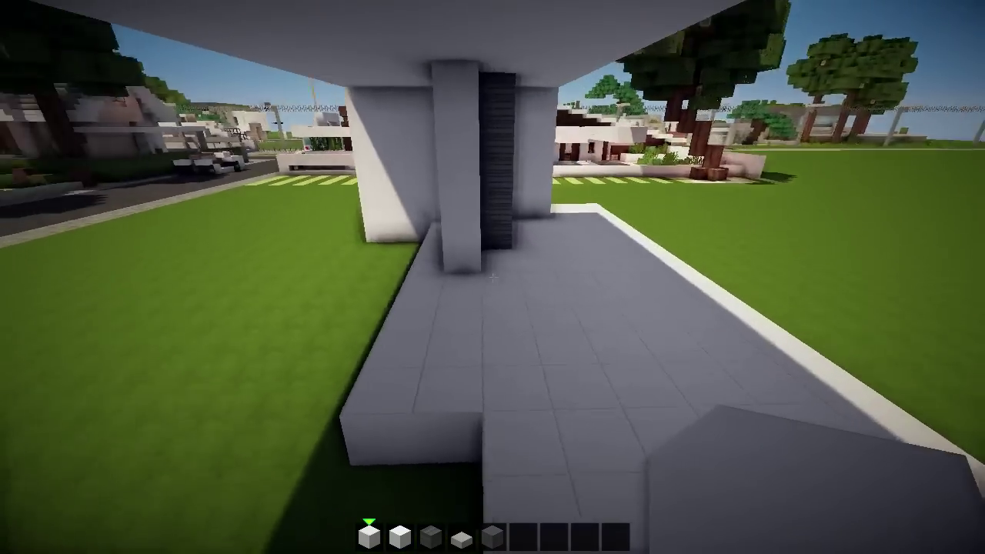
key(s)
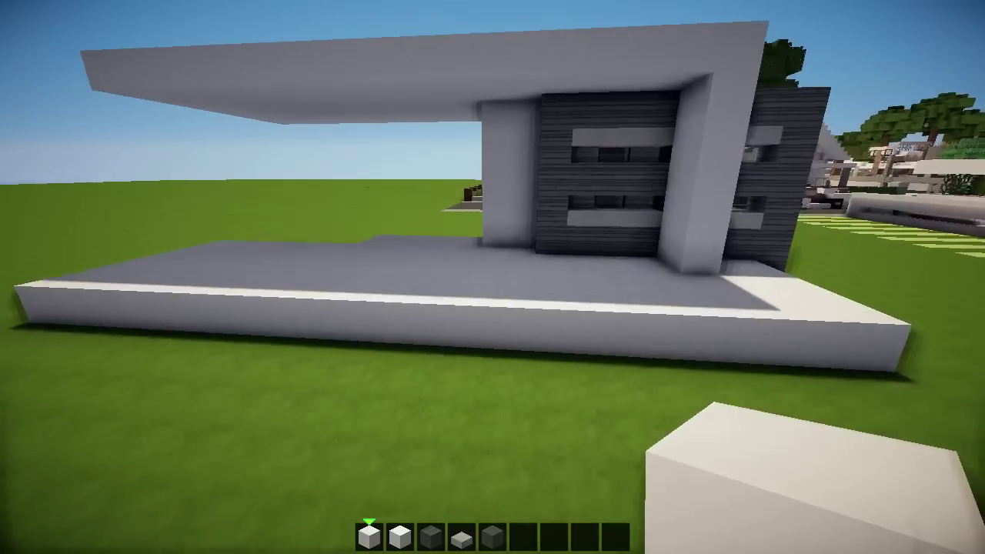
key(w)
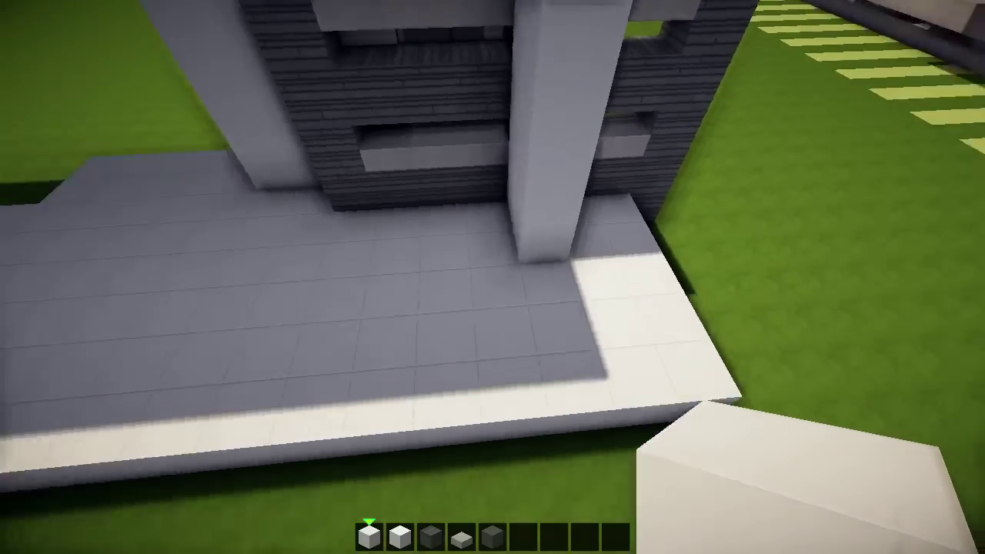
key(s)
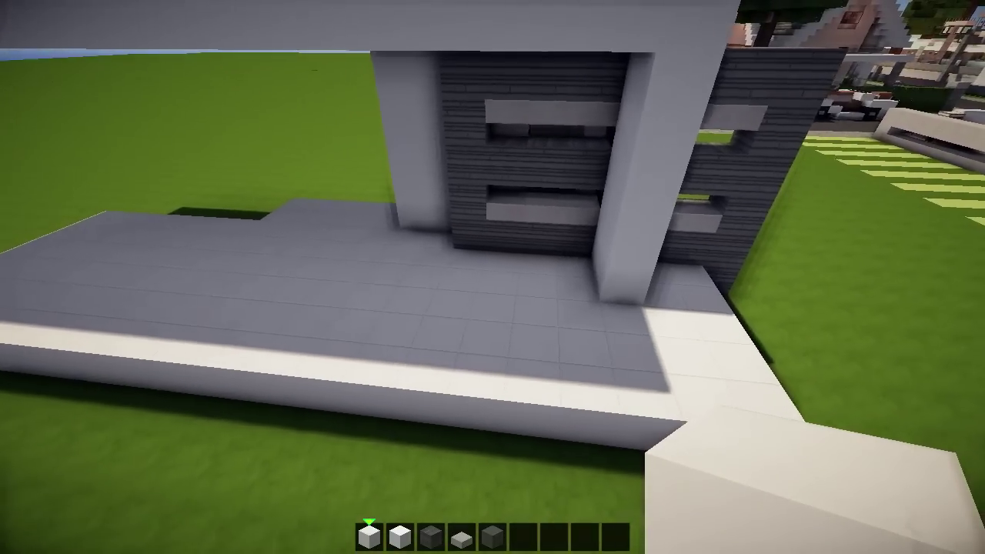
key(w)
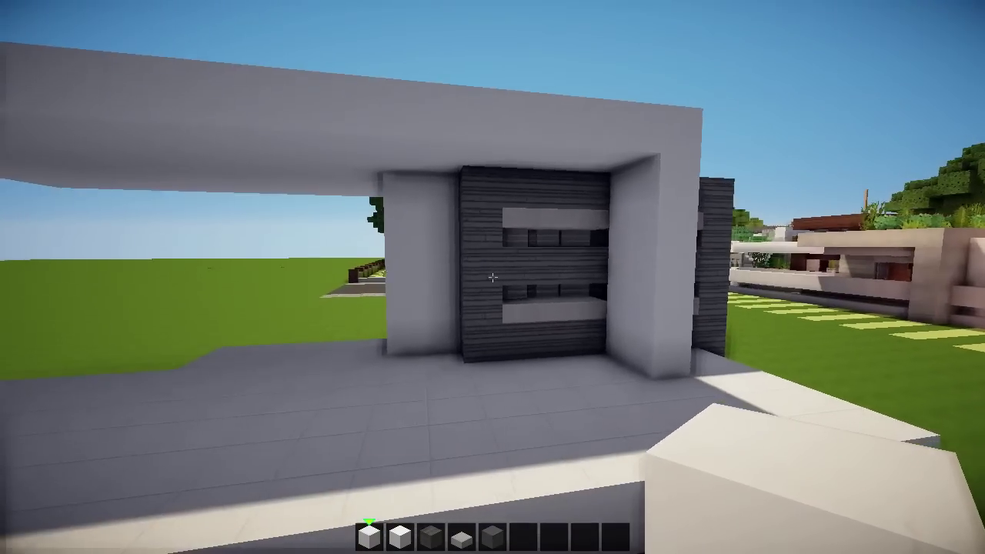
key(w)
scroll(493, 277, down, 1)
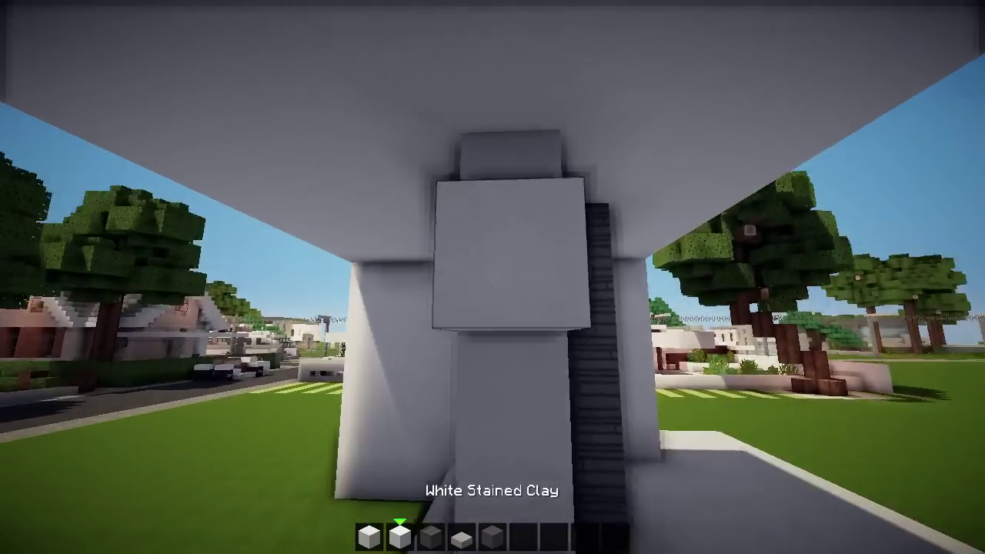
key(w)
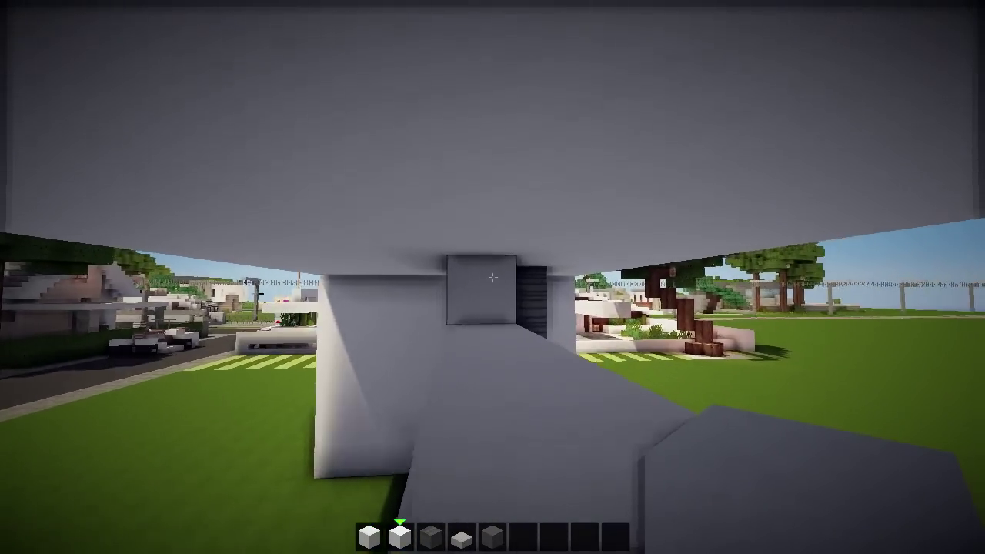
key(w)
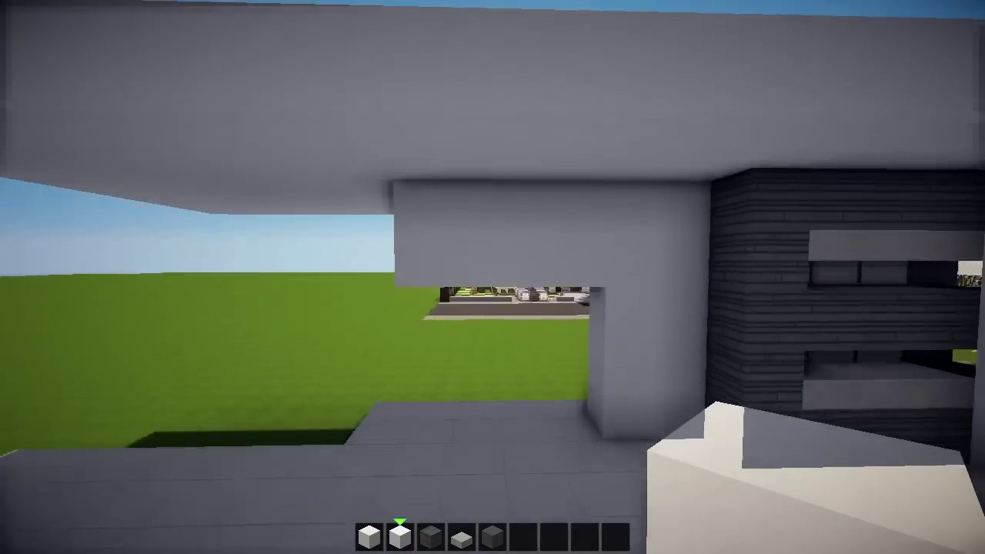
key(s)
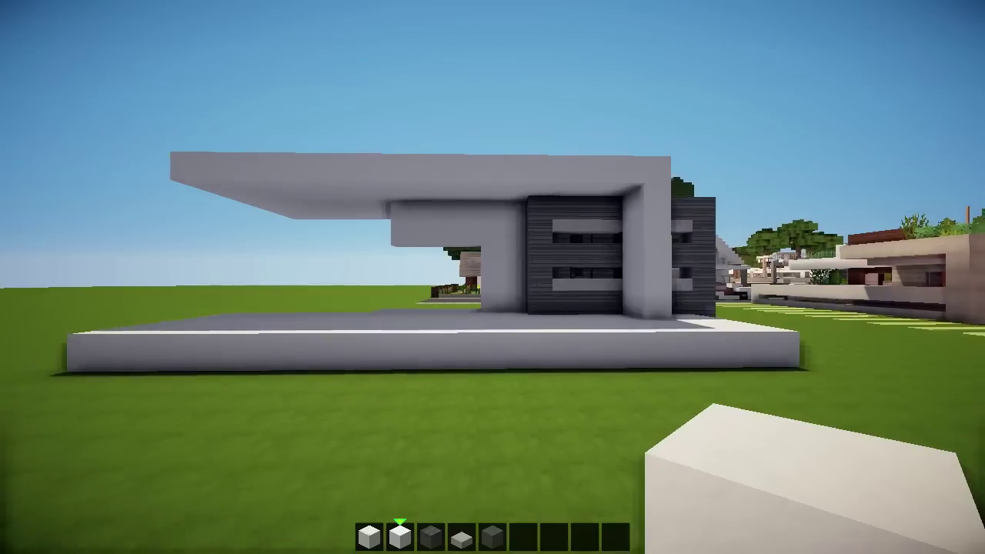
Step: Place gray glass panes from the wall corner to the window's left edge
key(w)
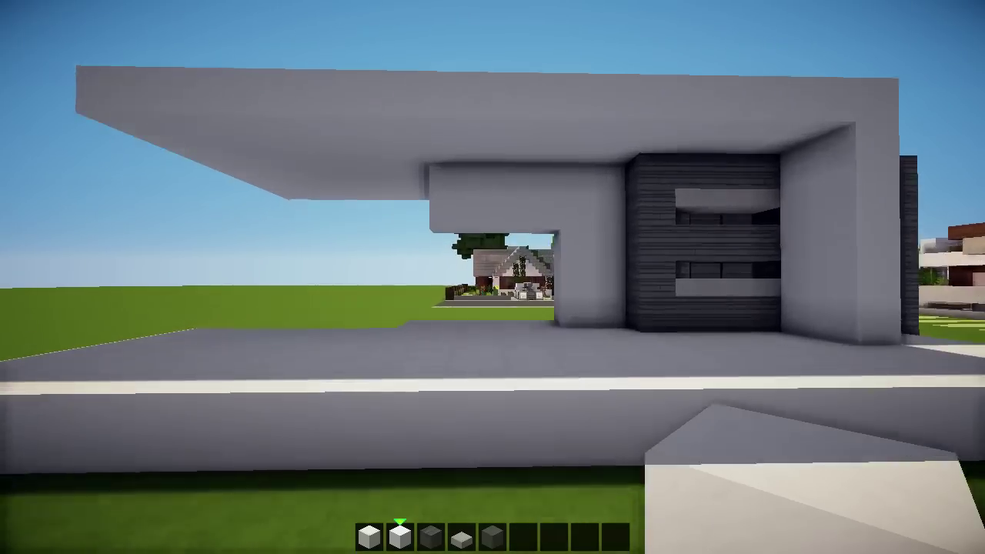
key(e)
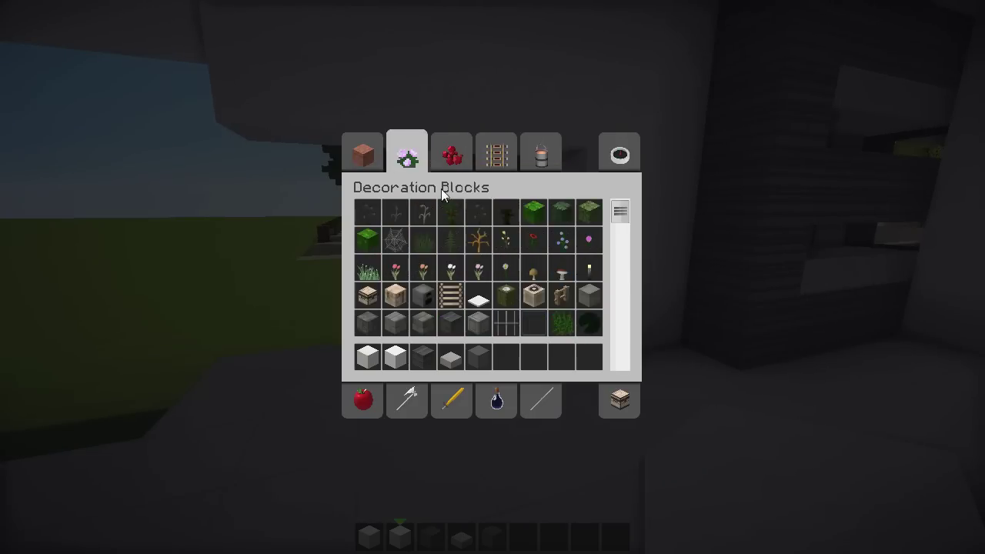
scroll(469, 204, down, 3)
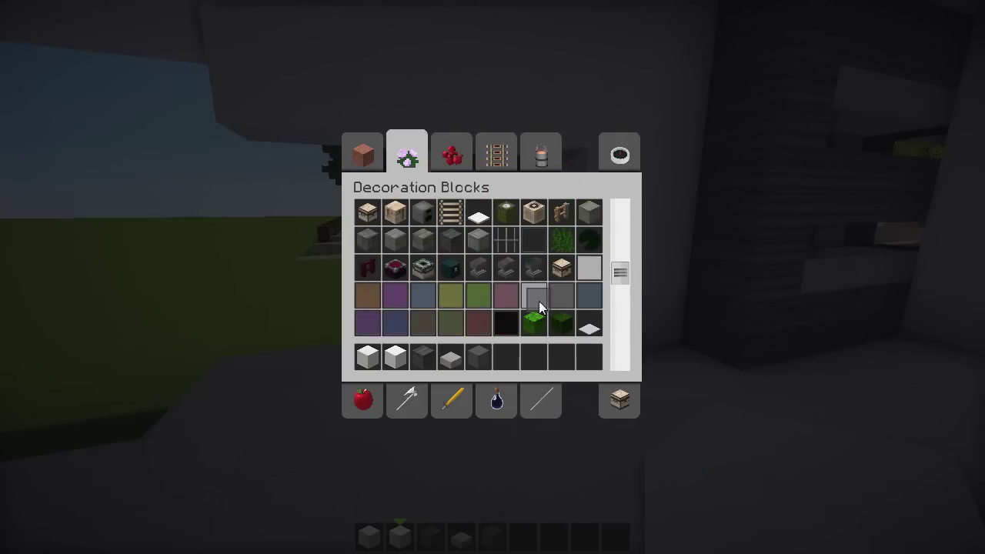
key(e)
scroll(493, 277, up, 1)
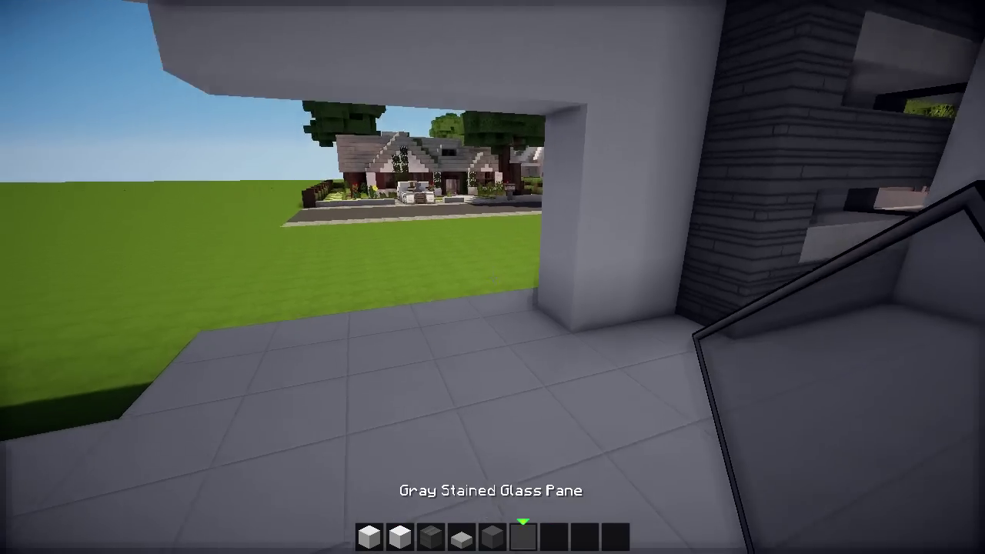
right_click(493, 277)
right_click(493, 277)
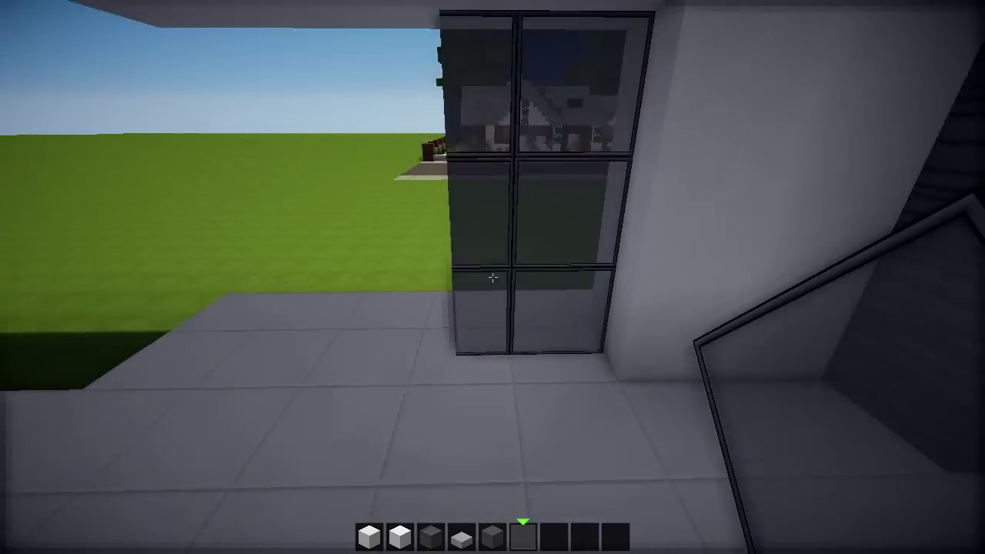
right_click(493, 277)
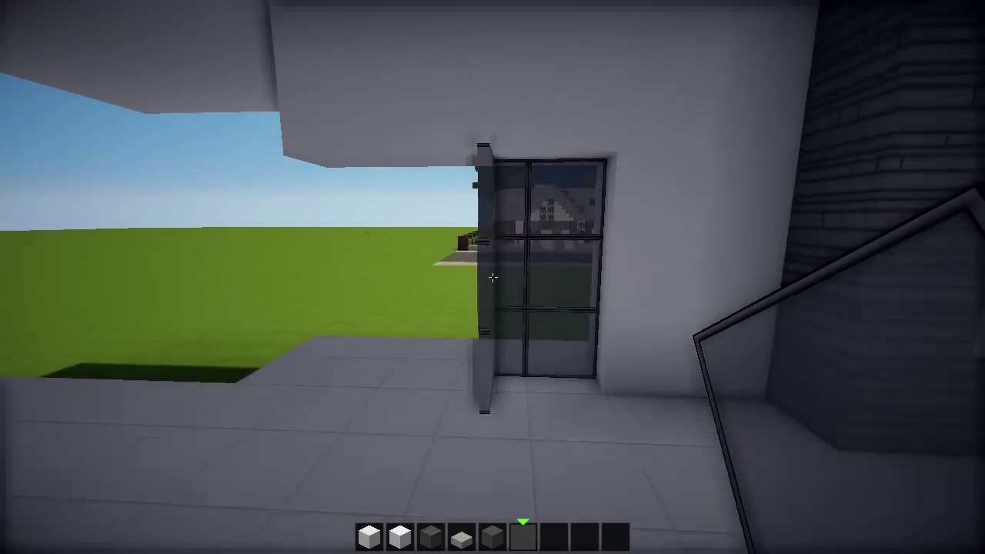
Step: Place a glass door on the doorway floor and reopen the creative catalogue
key(s)
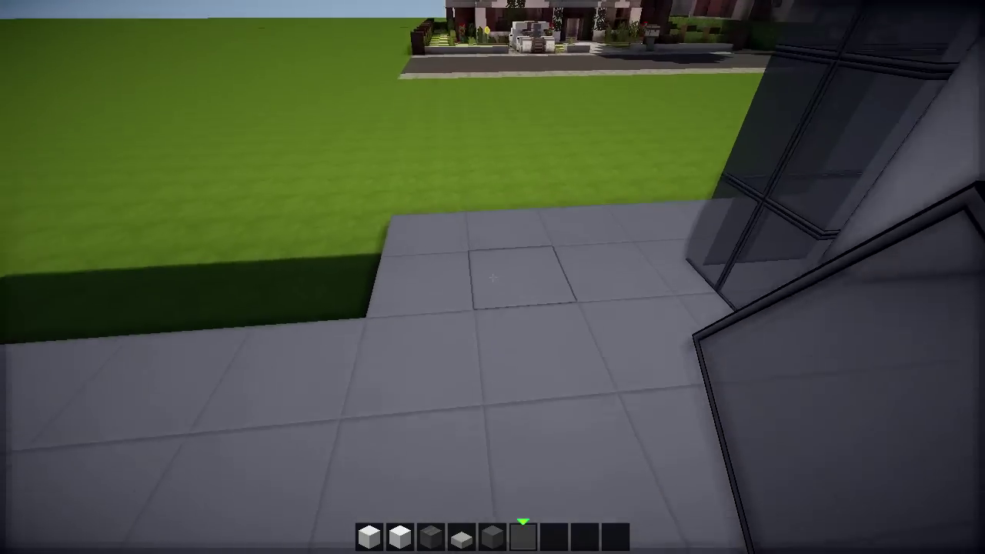
right_click(493, 278)
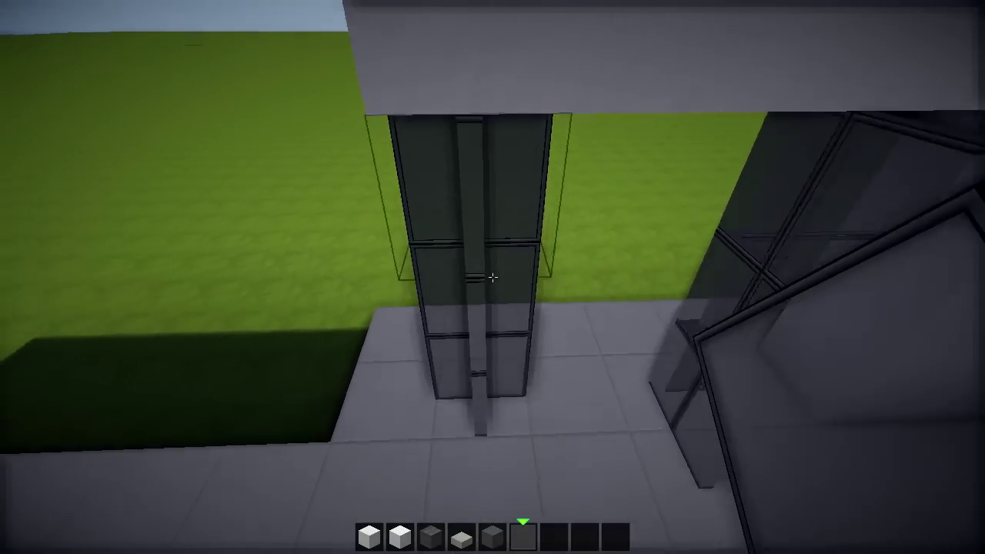
key(s)
key(s)
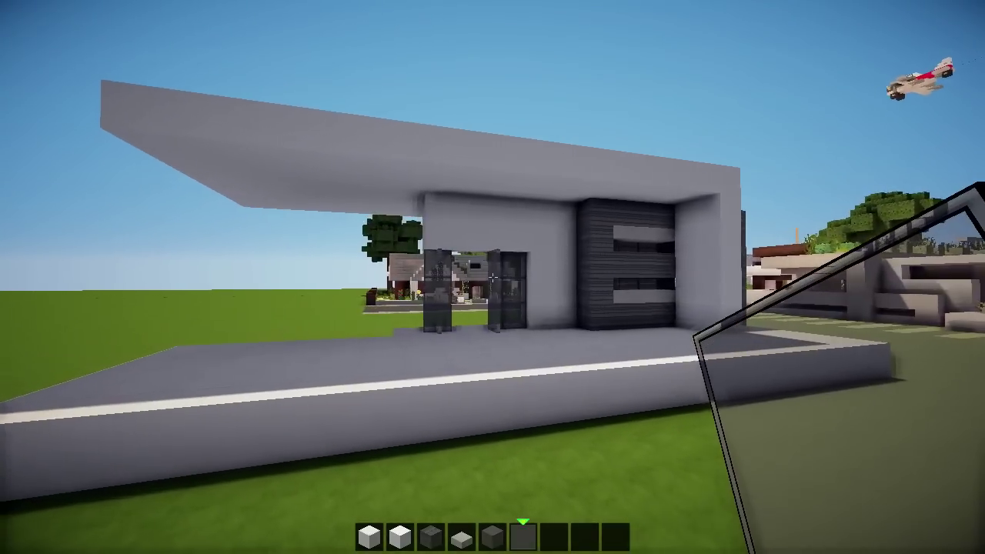
key(w)
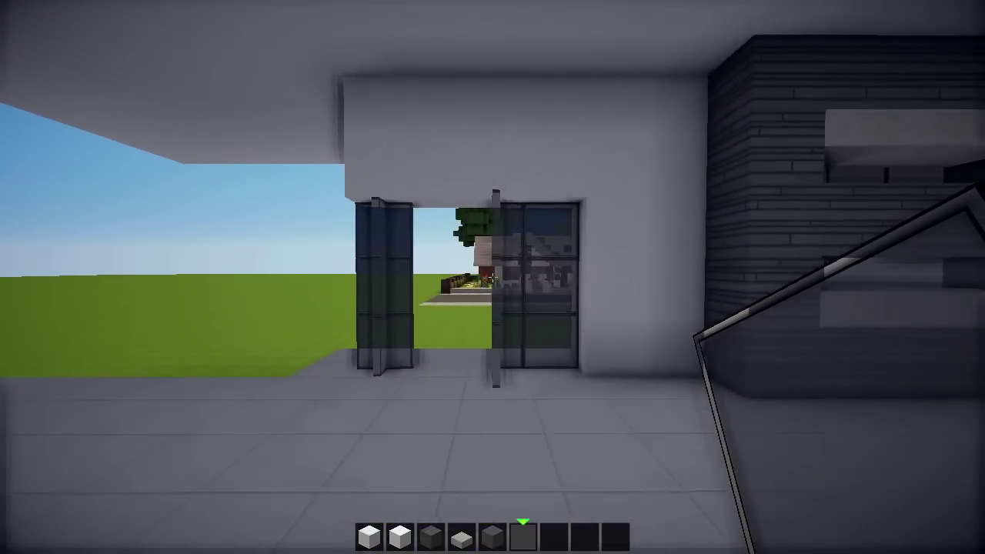
key(e)
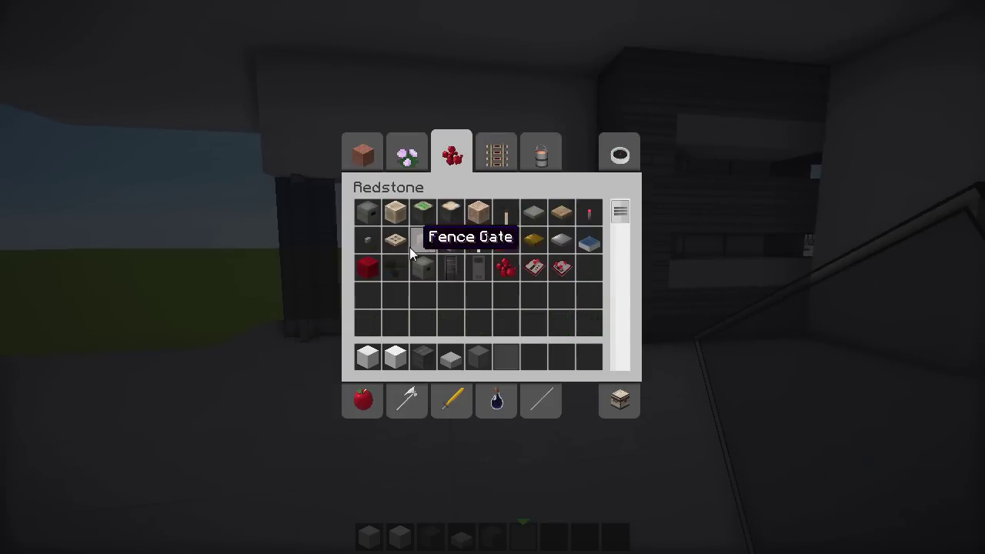
Step: Stack stone buttons up the white wall beside the glass doors, then reselect quartz blocks
click(533, 357)
key(e)
key(w)
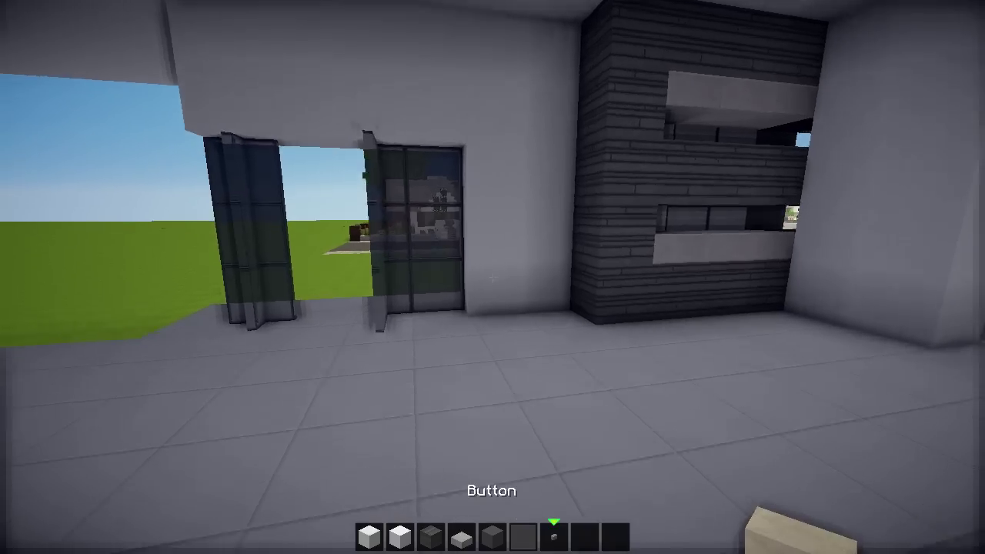
right_click(493, 277)
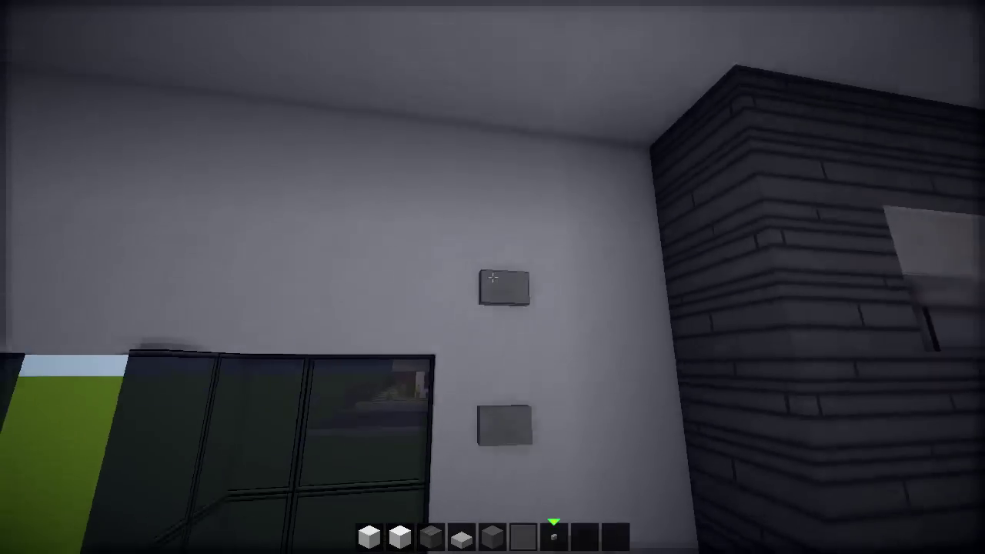
right_click(492, 277)
right_click(492, 277)
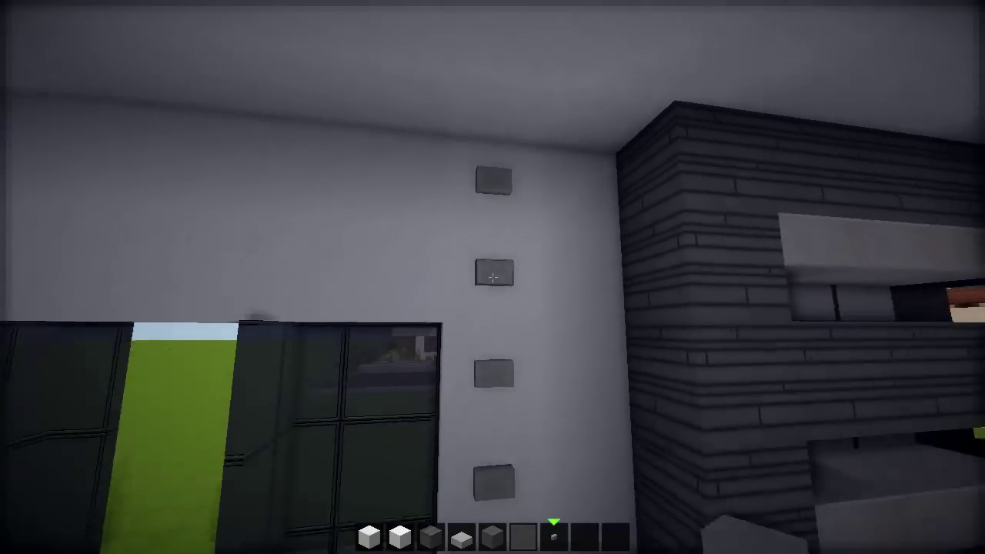
key(s)
key(1)
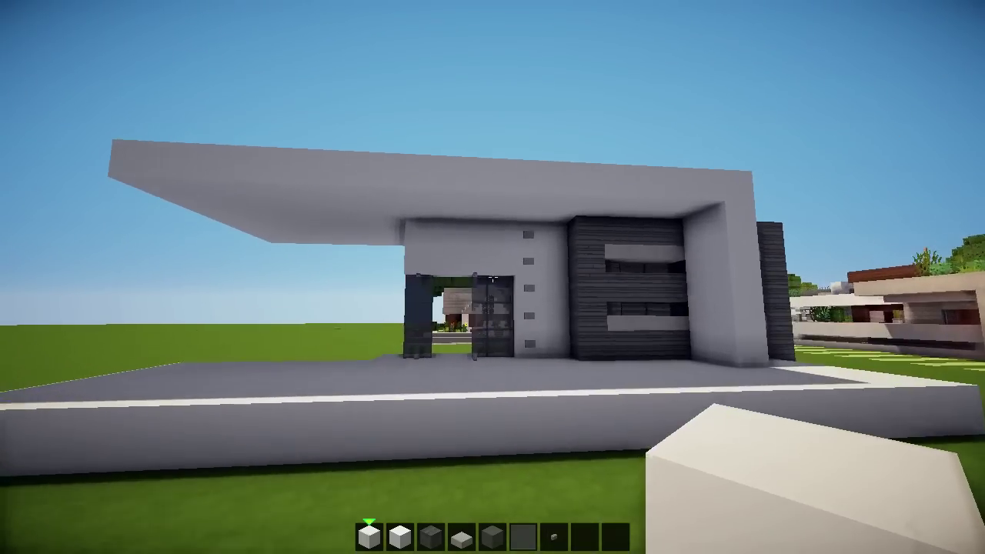
key(w)
Step: Replace the porch floor-edge block beside the dark pillar with stone from hotbar slot 8
key(e)
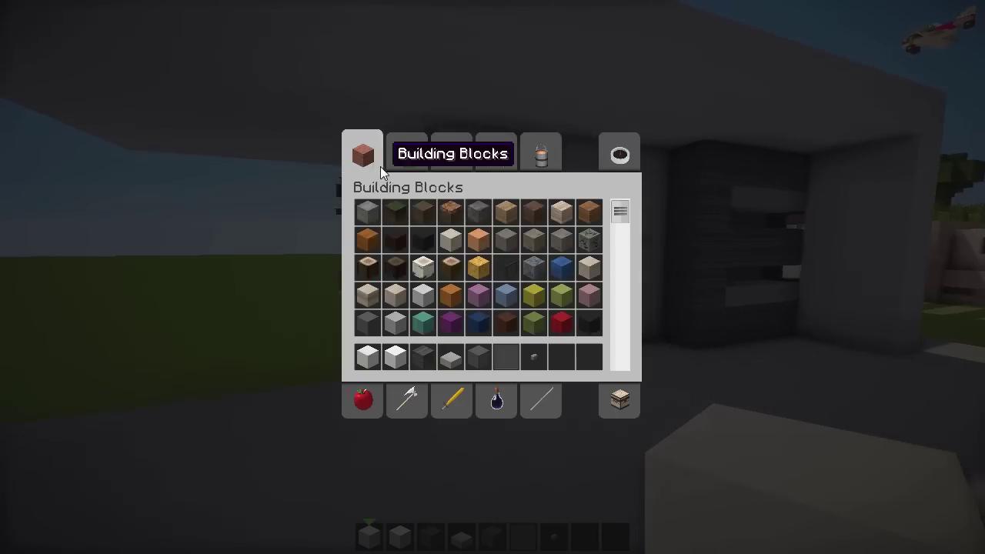
key(e)
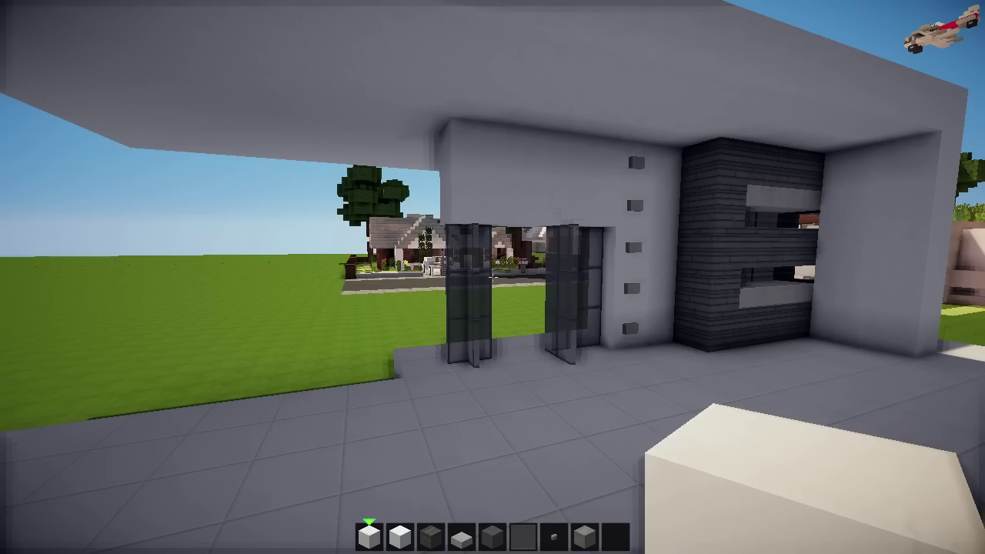
key(8)
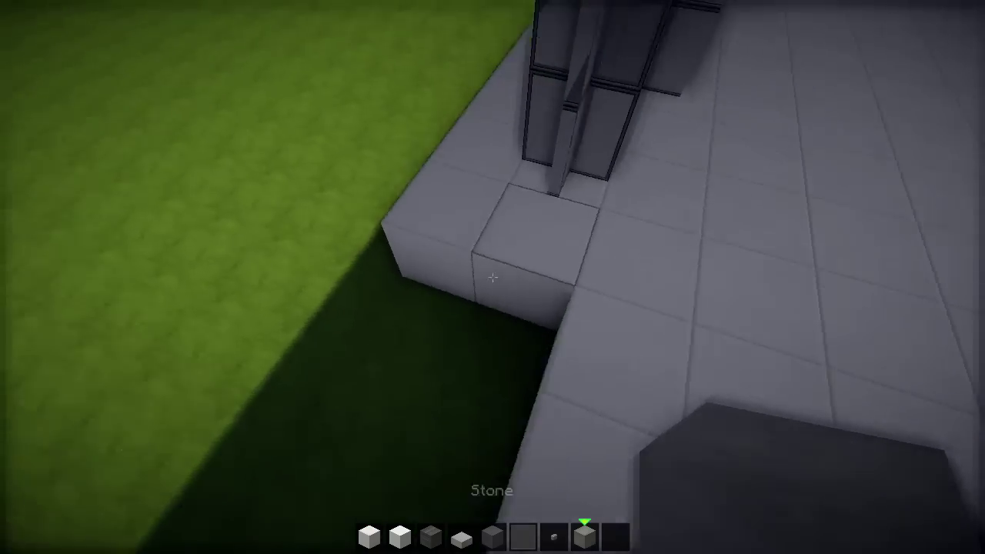
click(492, 277)
right_click(492, 277)
click(493, 277)
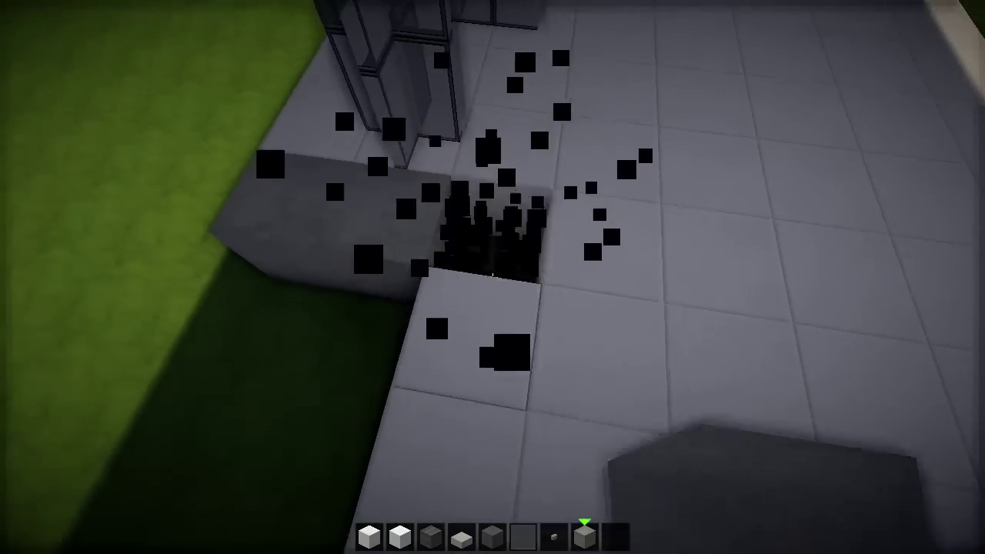
right_click(493, 277)
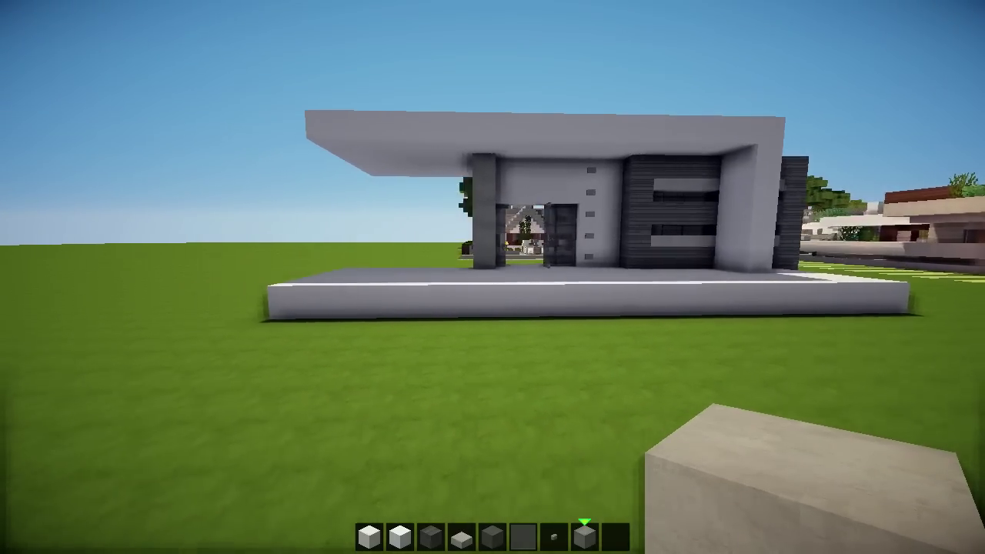
key(e)
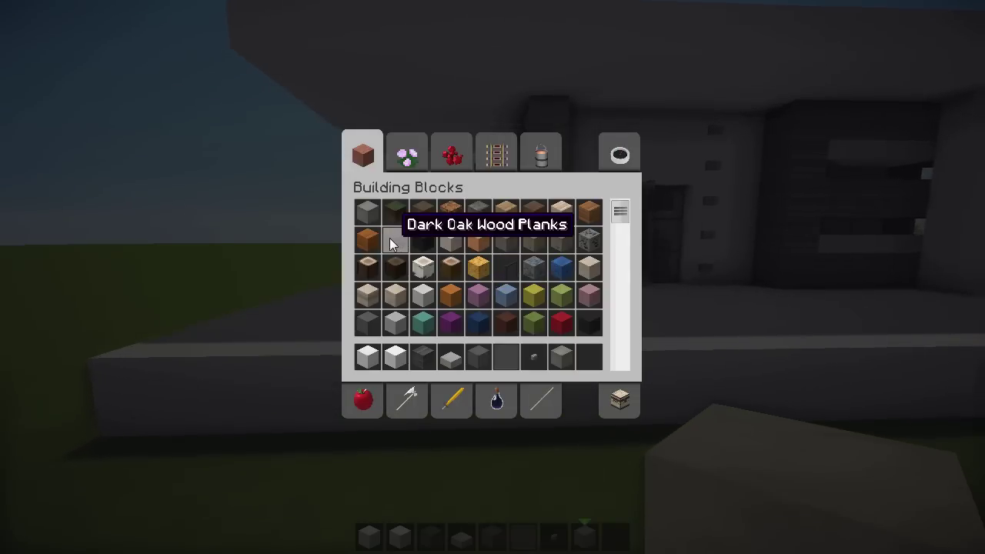
Step: Build a Dark Oak Wood Planks pillar up to the porch ceiling, removing misplaced planks
click(394, 240)
key(e)
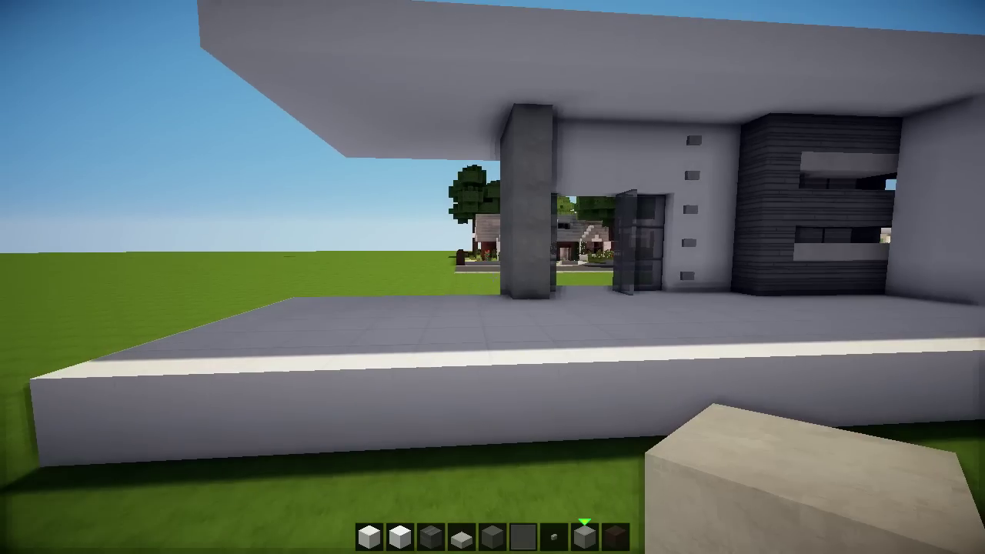
scroll(493, 277, down, 1)
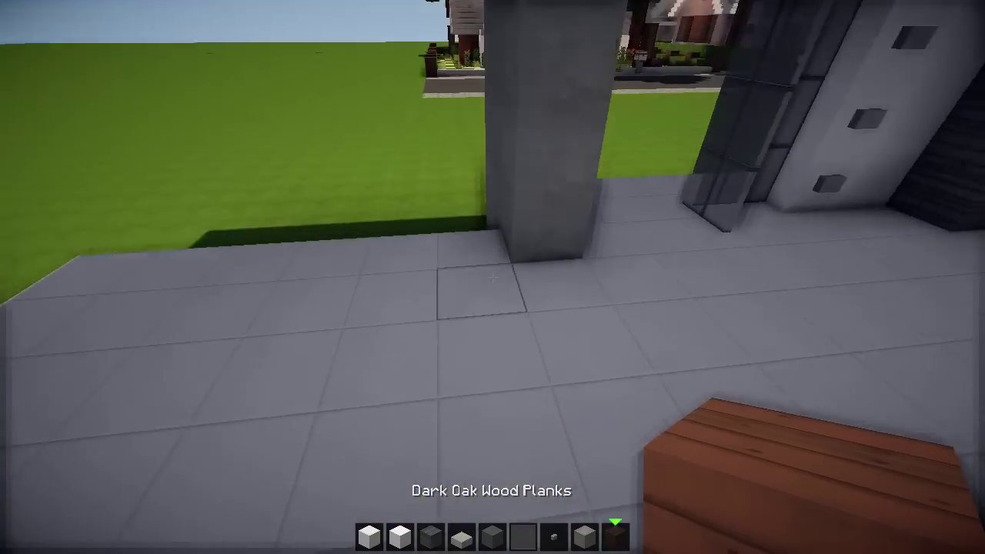
right_click(492, 277)
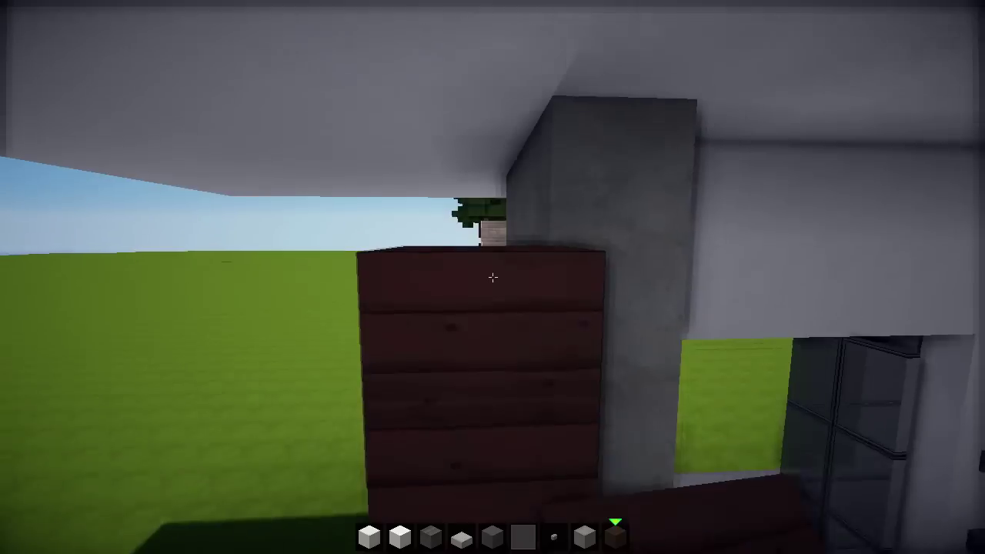
right_click(493, 277)
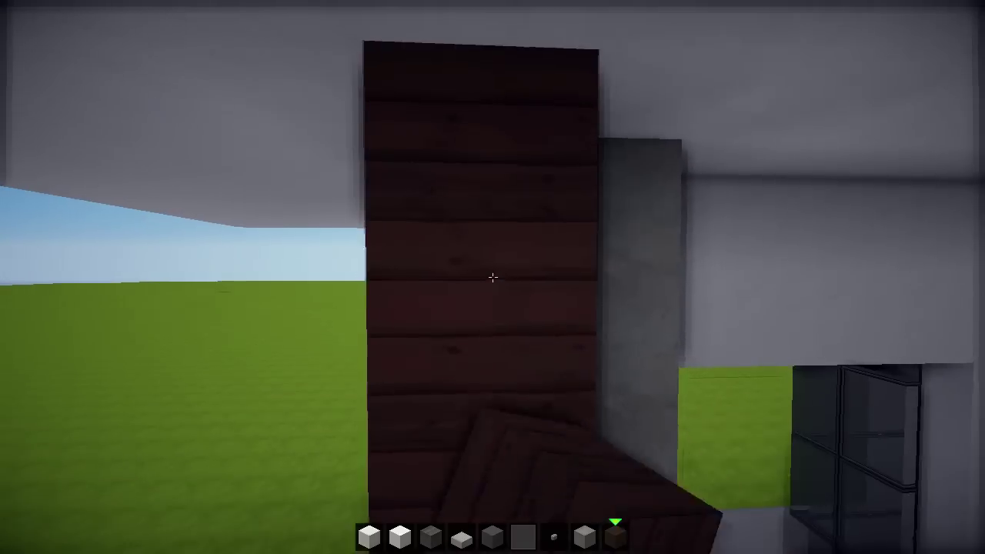
right_click(493, 277)
right_click(493, 278)
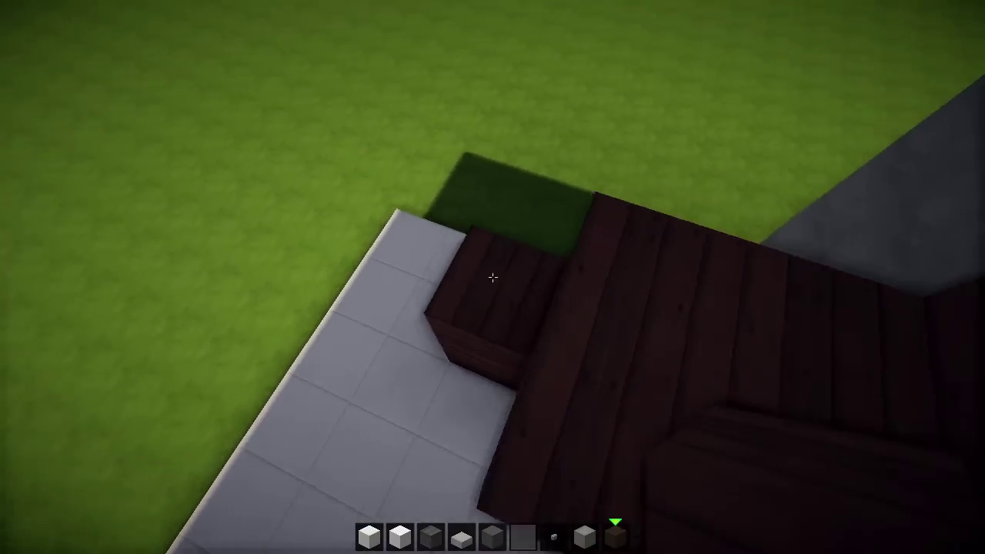
click(492, 277)
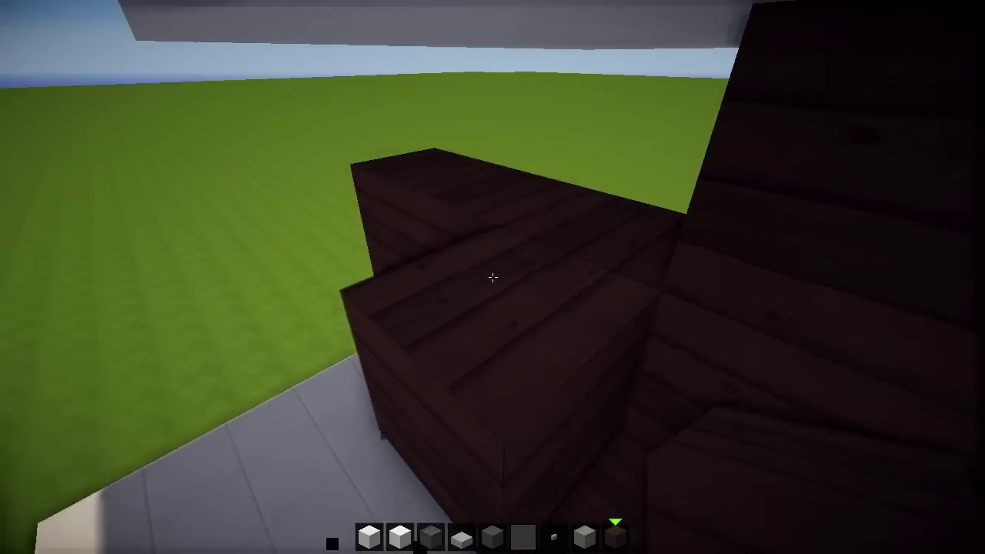
click(492, 277)
Step: Cut a trench in the roof quartz above the panel and fill it with dark oak planks
key(s)
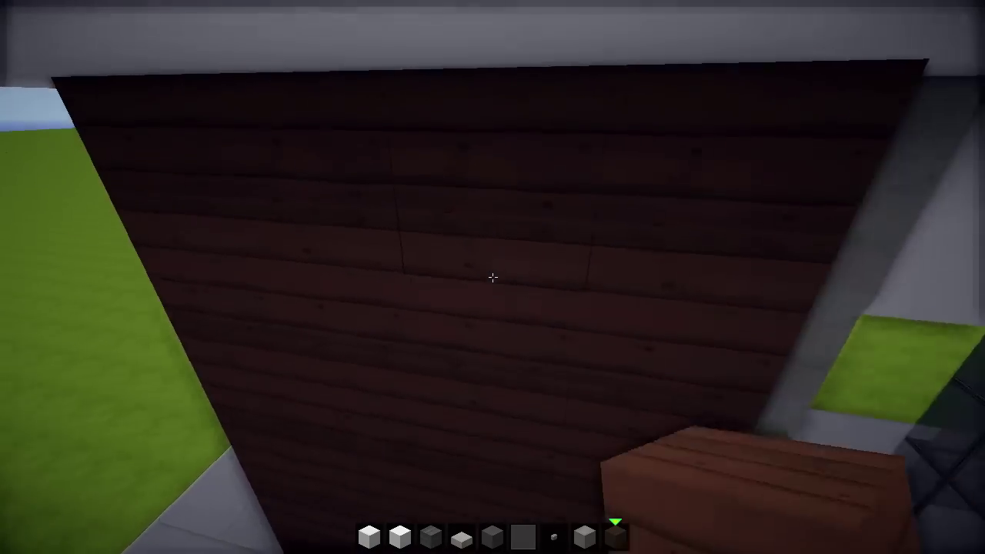
key(space)
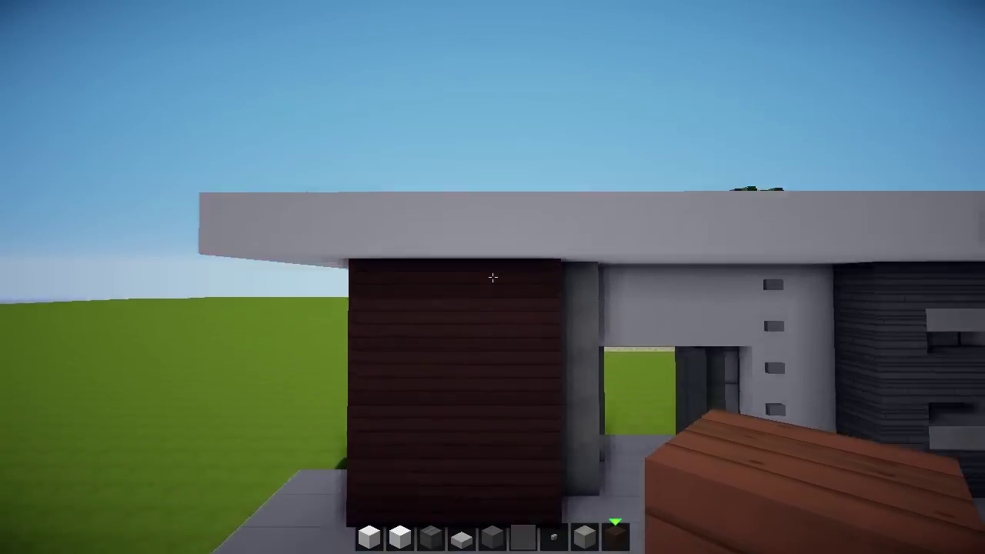
click(493, 277)
click(492, 277)
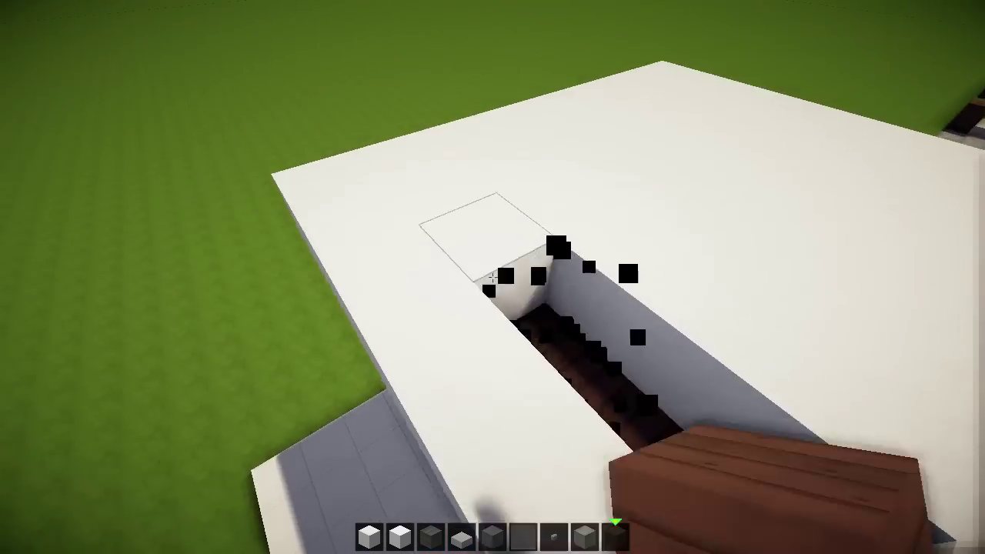
right_click(492, 277)
right_click(492, 277)
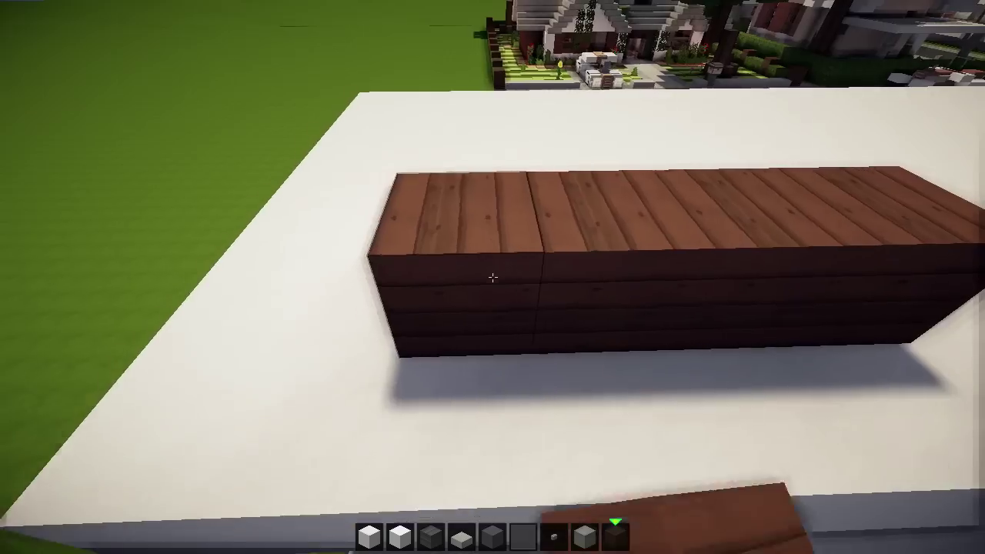
key(shift)
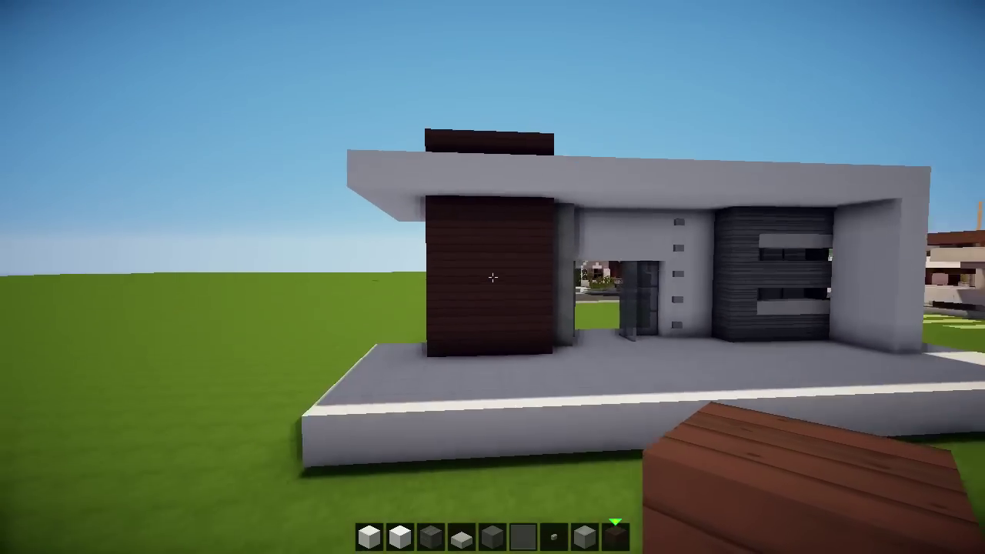
key(e)
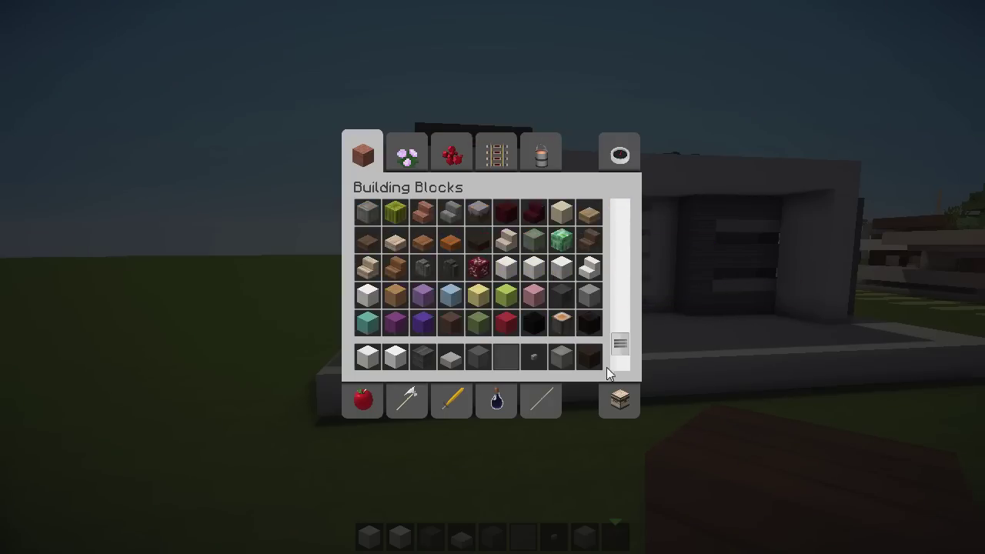
Step: Lay Dark Oak Wood Slabs along the roof as a raised wooden level
click(553, 360)
key(e)
key(w)
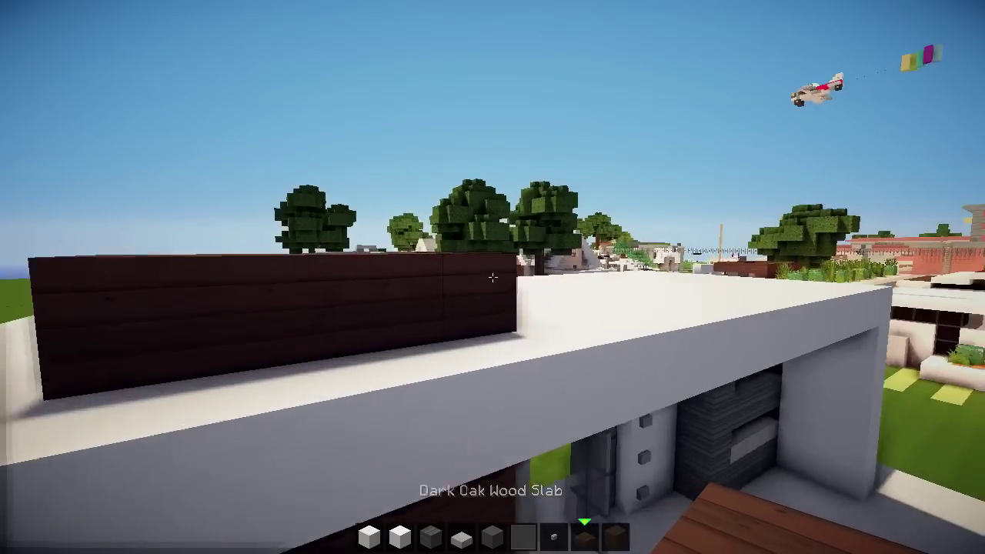
right_click(493, 277)
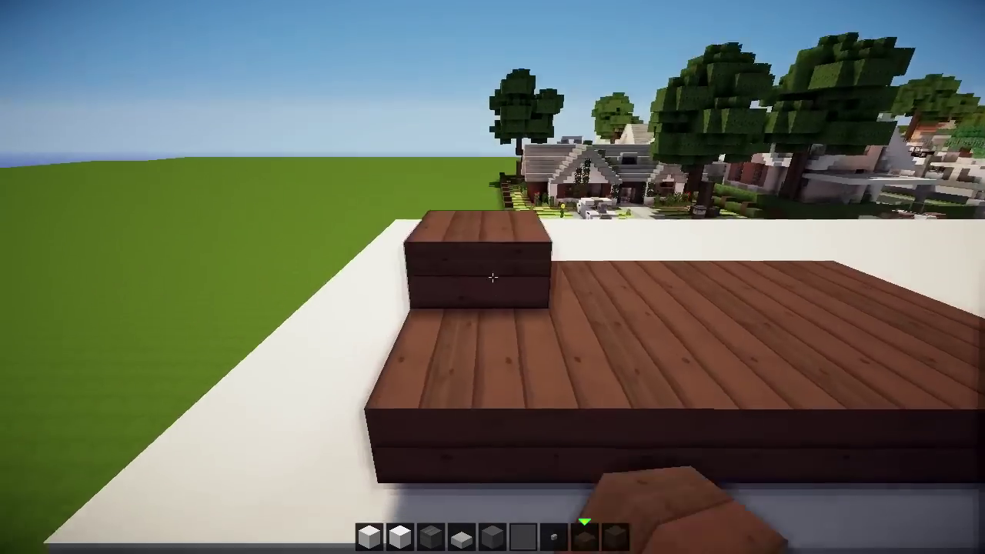
right_click(493, 277)
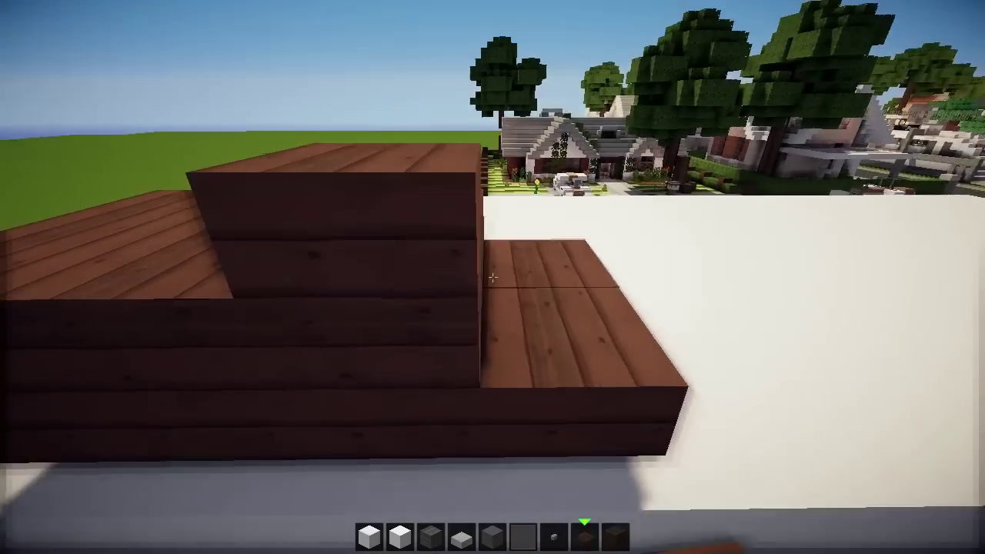
Step: Rework the roof wood: add a dark wood row on the ledge and break misplaced blocks
click(492, 278)
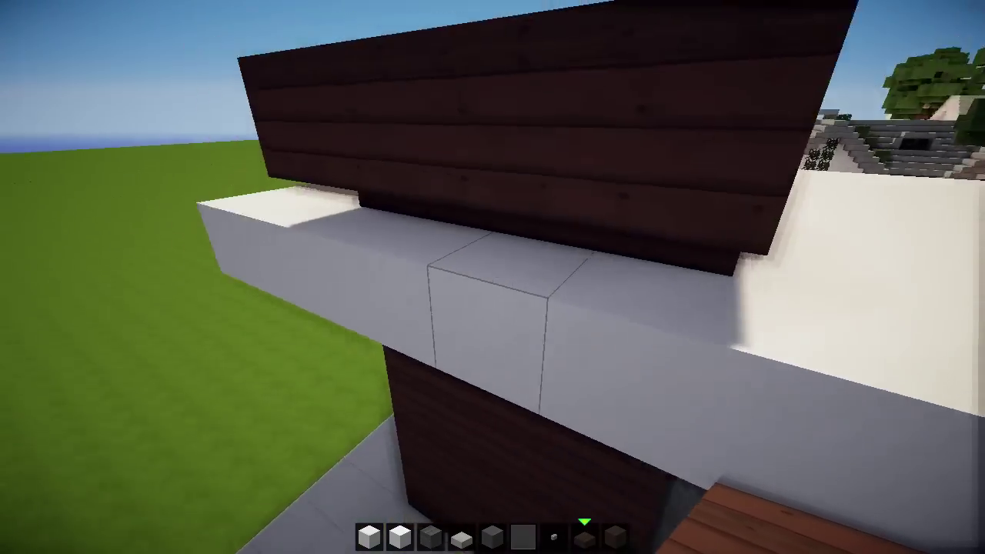
right_click(492, 277)
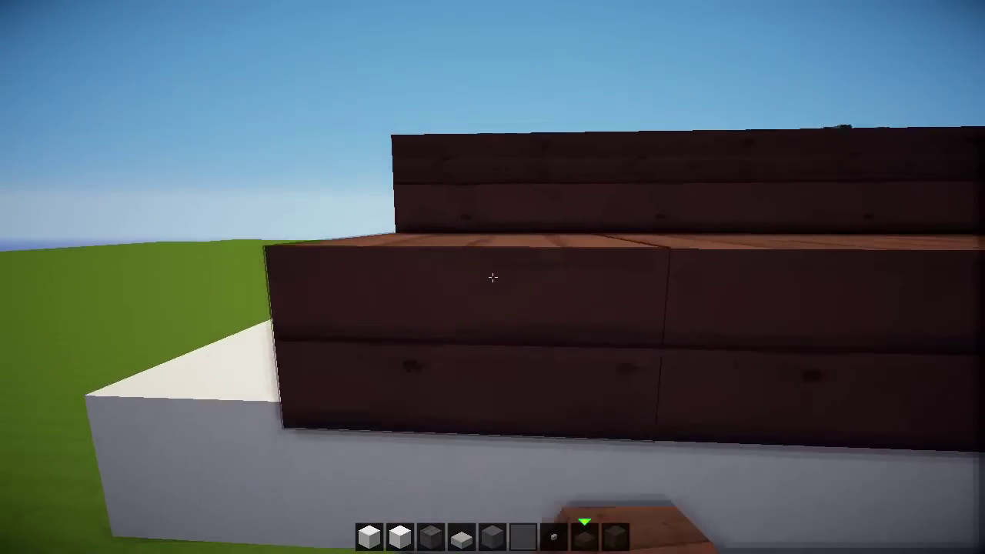
click(493, 277)
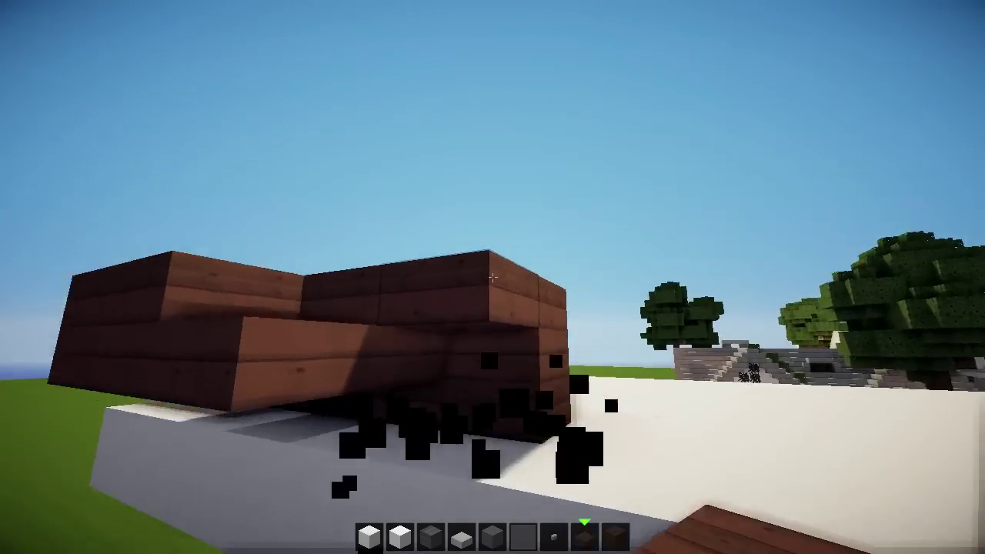
click(493, 277)
key(9)
click(493, 277)
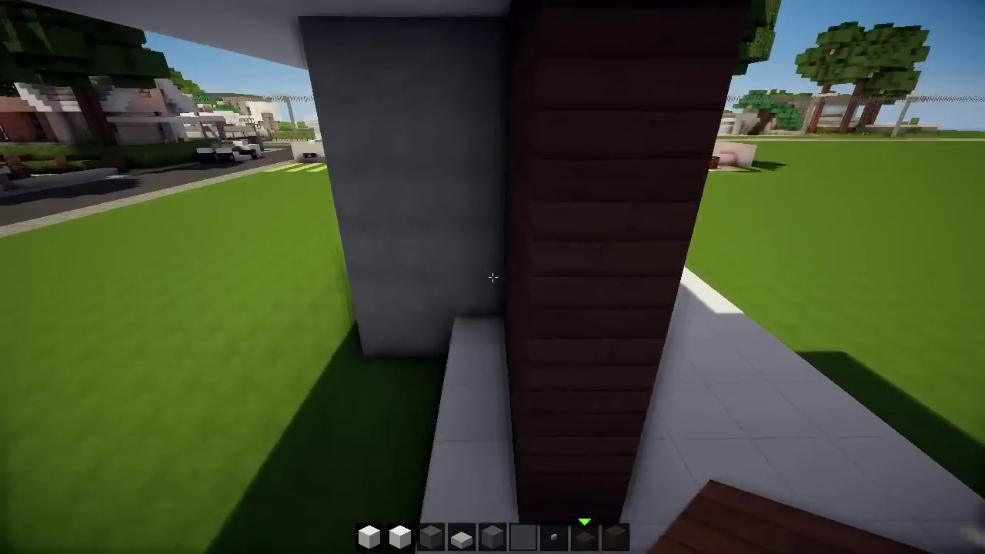
Step: Pick stone and rebuild the broken corner and base of the stone pillar
middle_click(493, 277)
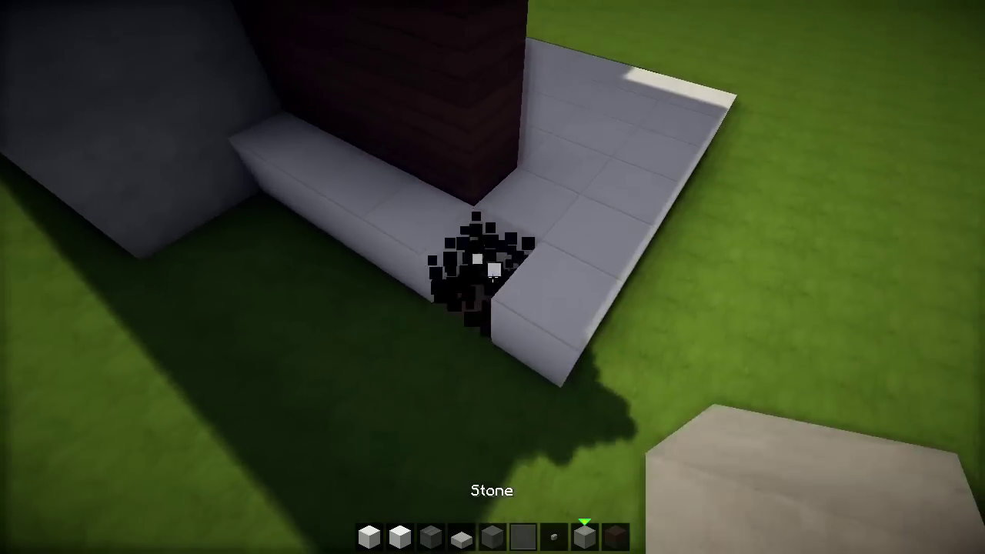
right_click(493, 277)
right_click(493, 277)
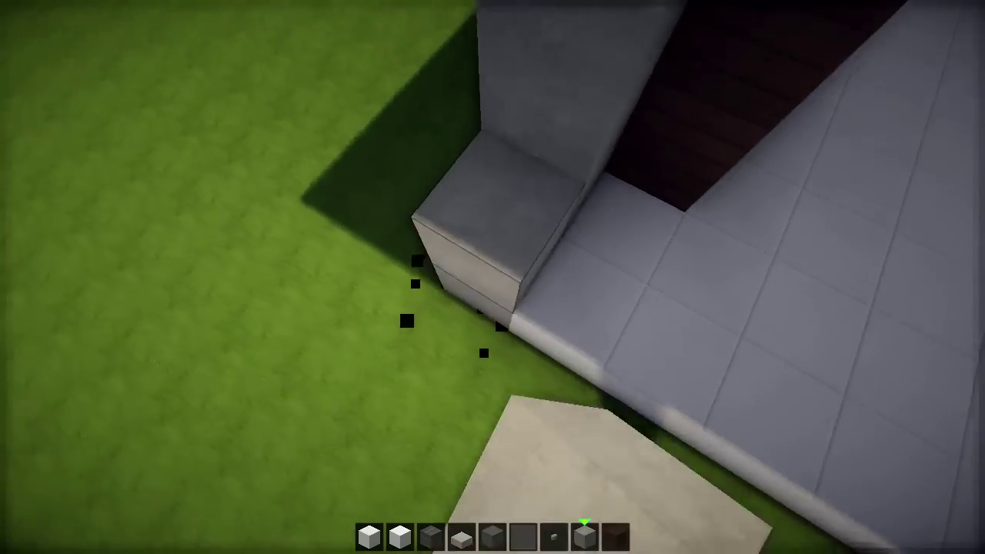
right_click(492, 277)
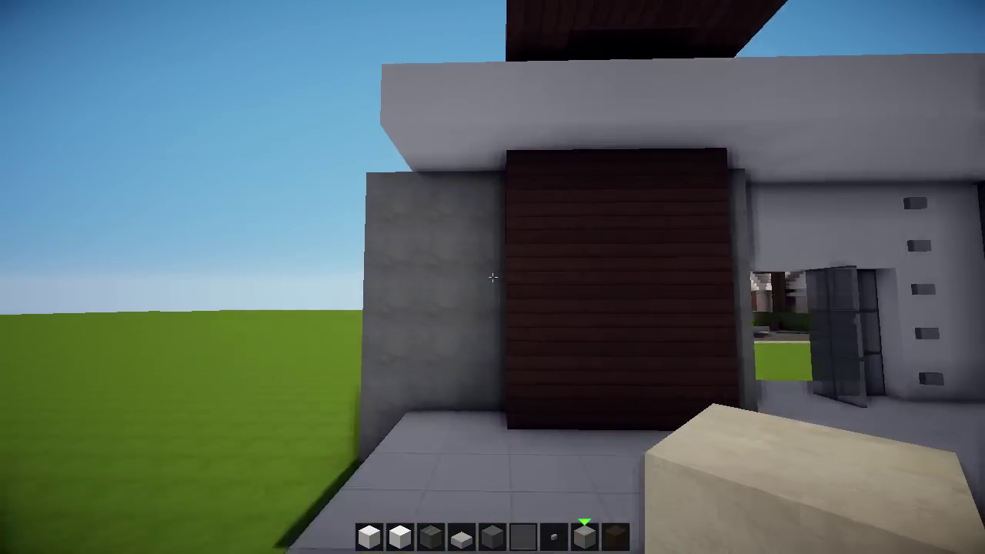
Step: Break the three grey blocks inside the pillar recess, low to high
click(492, 277)
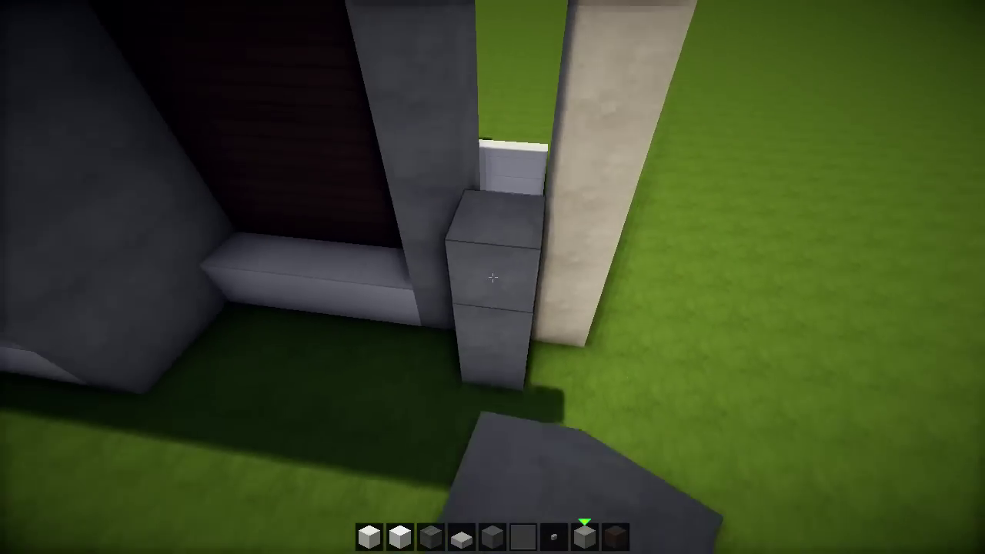
click(493, 278)
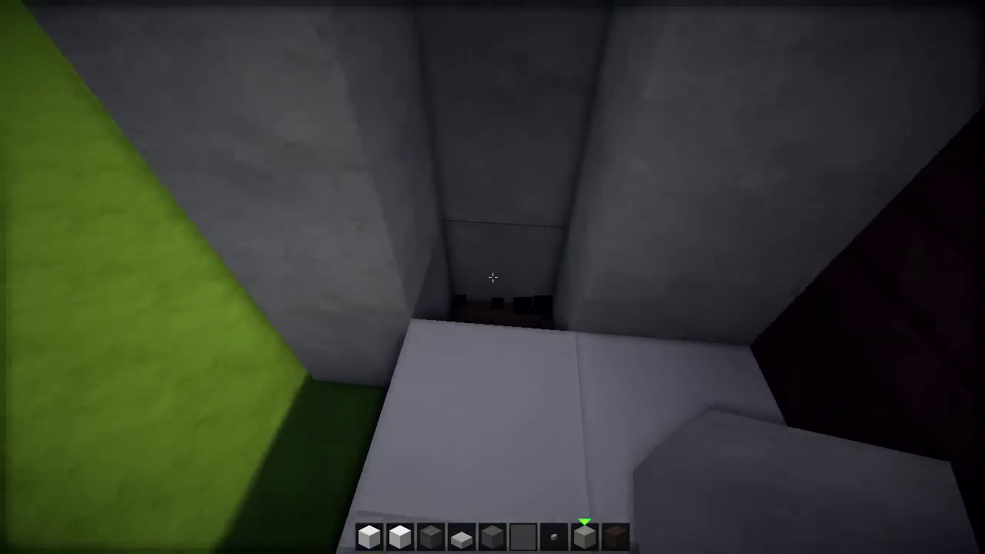
click(493, 277)
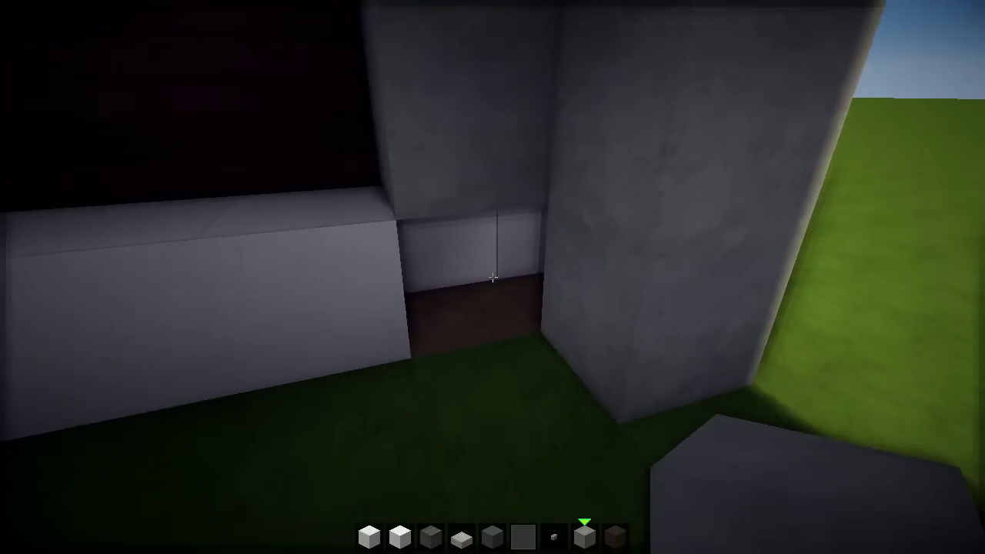
Step: Break the dark block inside the recess and put birch planks in the hotbar
click(493, 277)
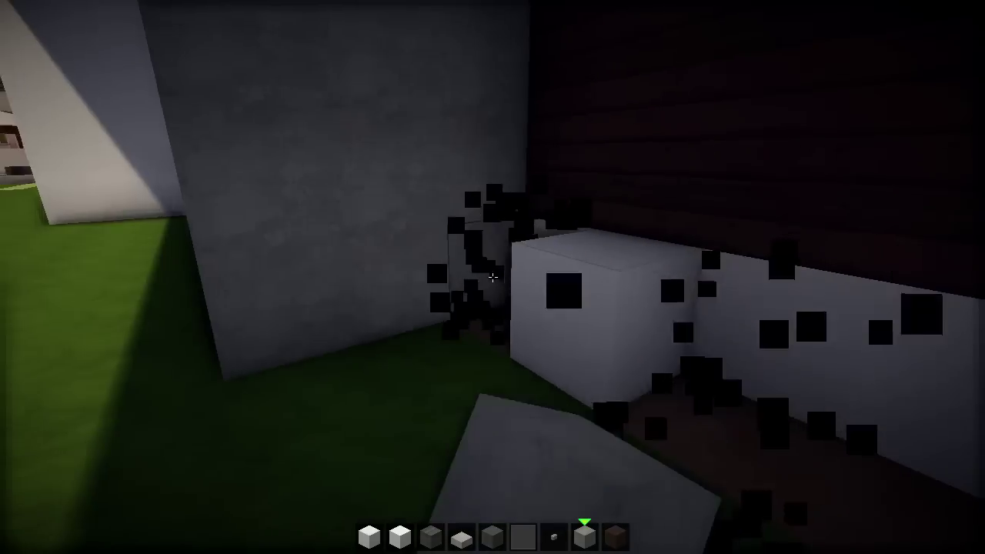
key(e)
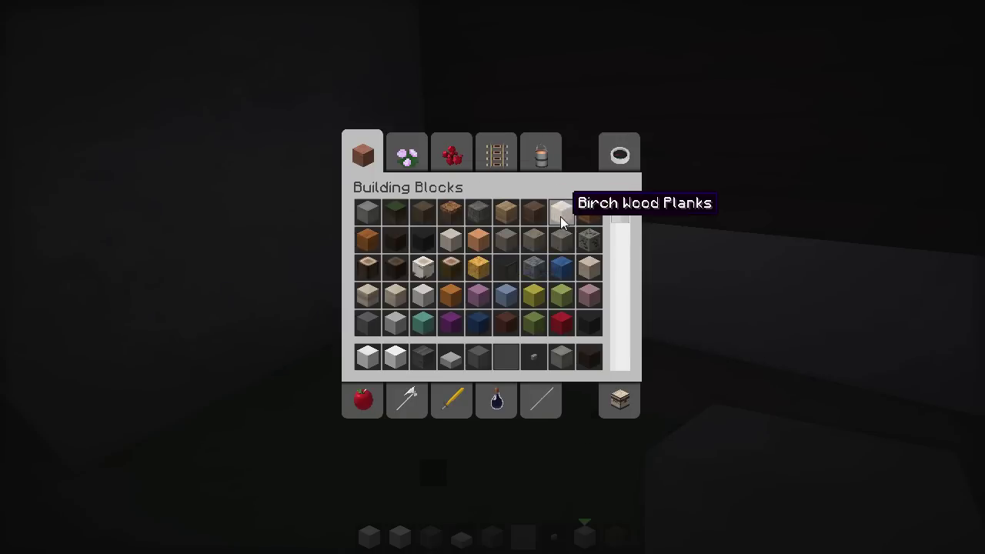
click(364, 363)
key(e)
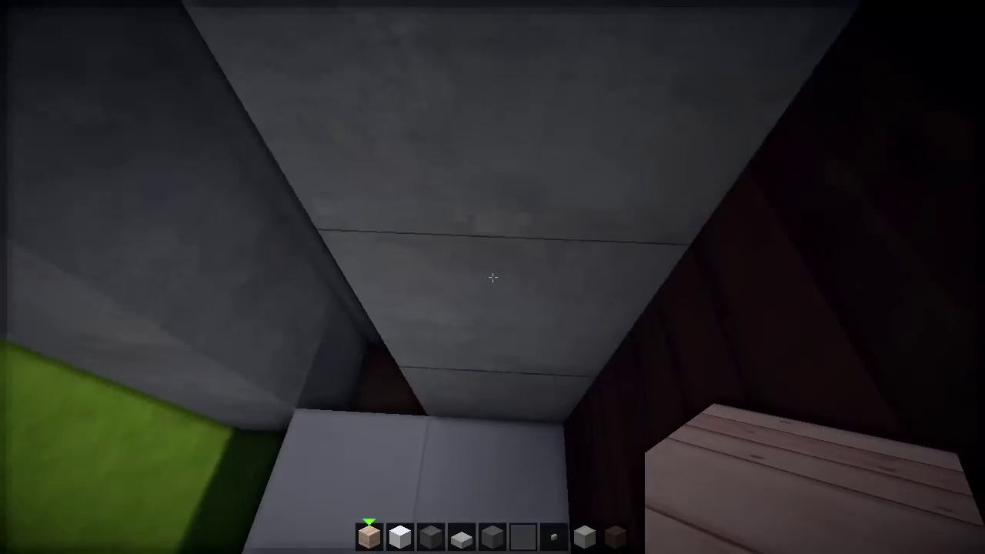
Step: Take a Water Bucket from Miscellaneous and pour water into the recess corner
key(e)
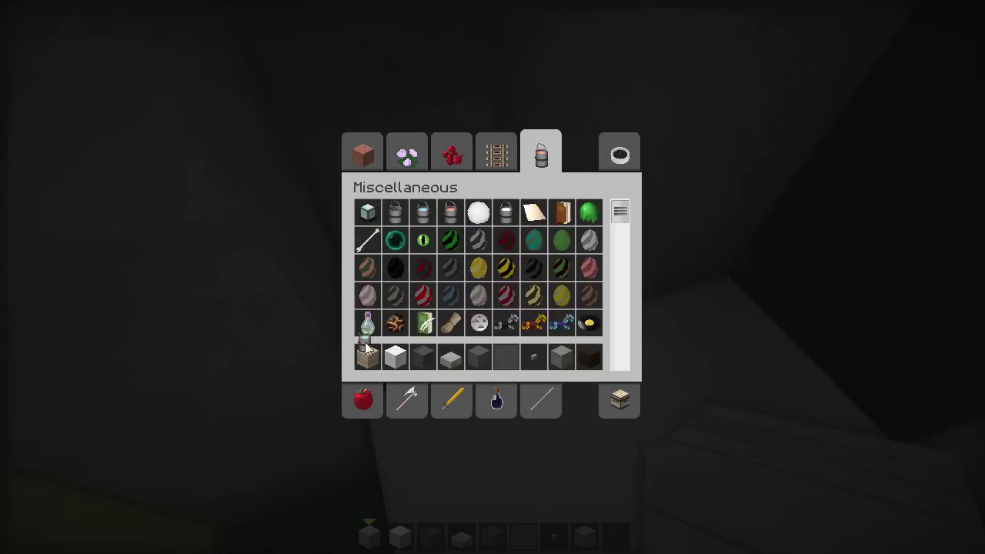
key(e)
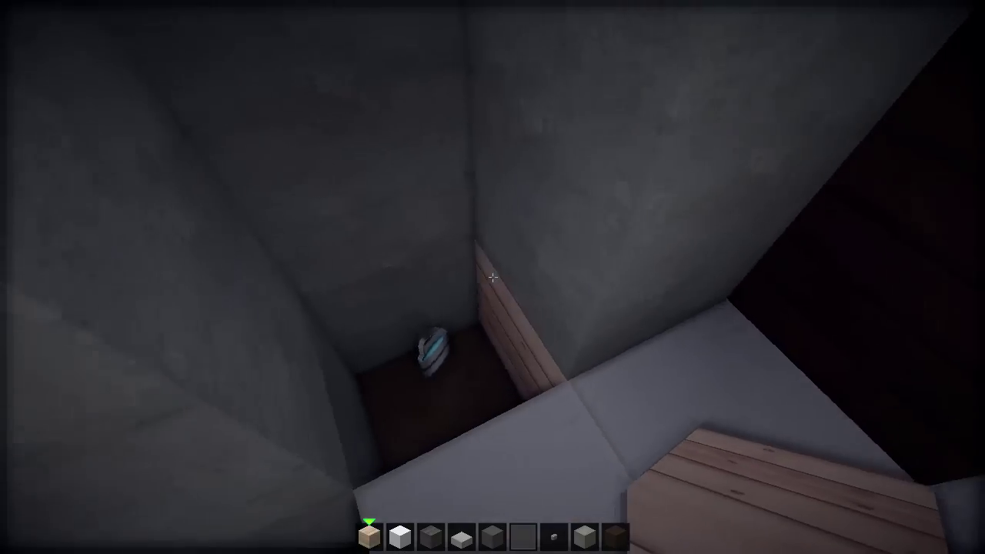
key(e)
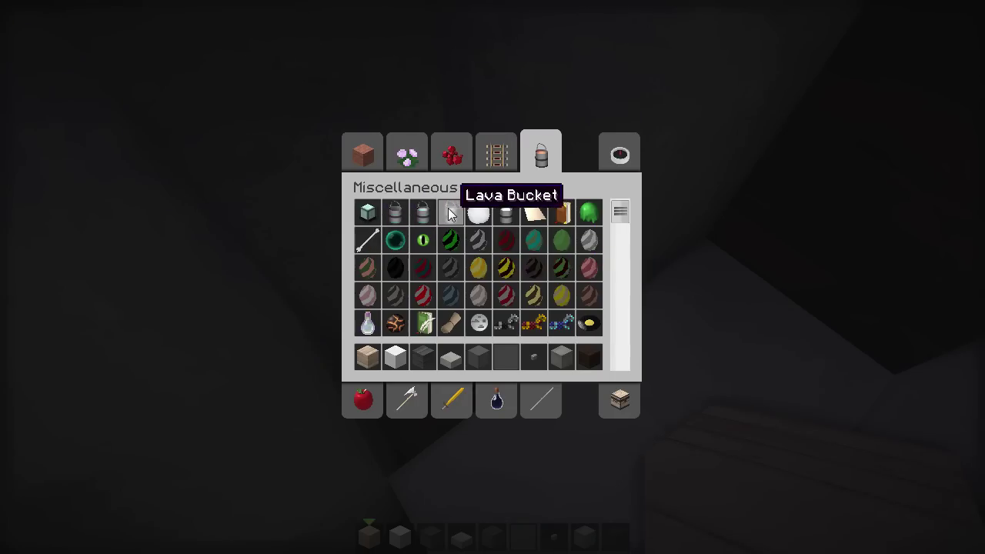
key(e)
right_click(493, 277)
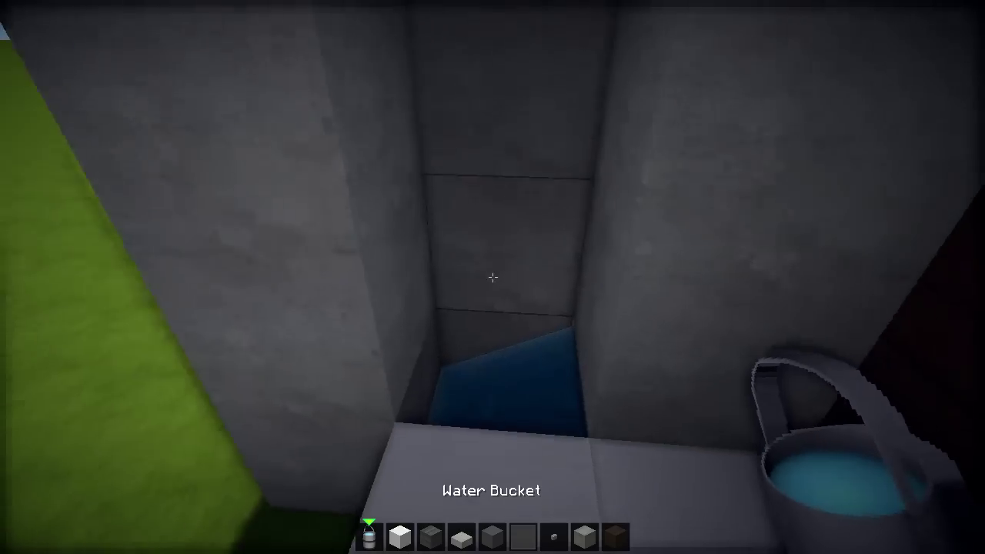
key(e)
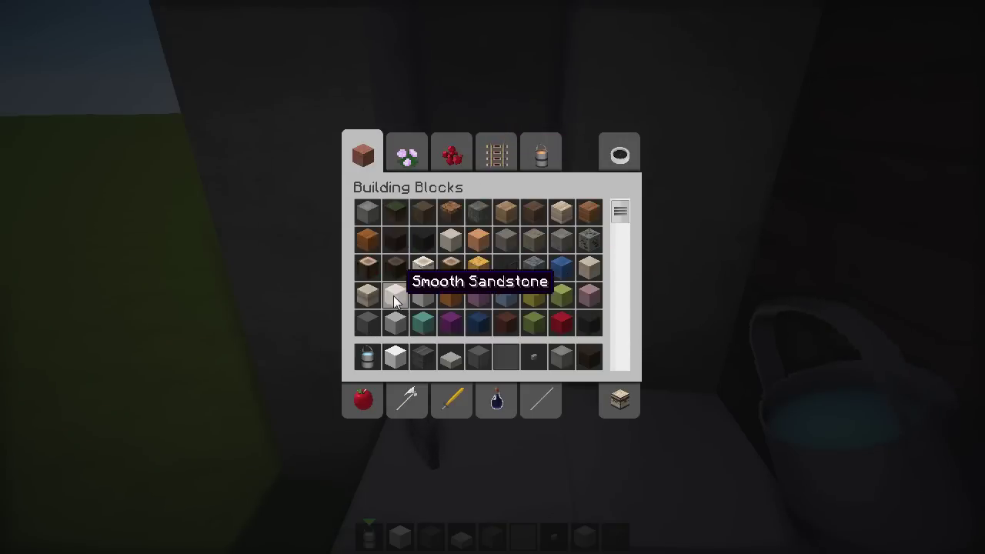
Step: Find sugar cane in the inventory search, put it in slot 1 and plant it in the recess
key(e)
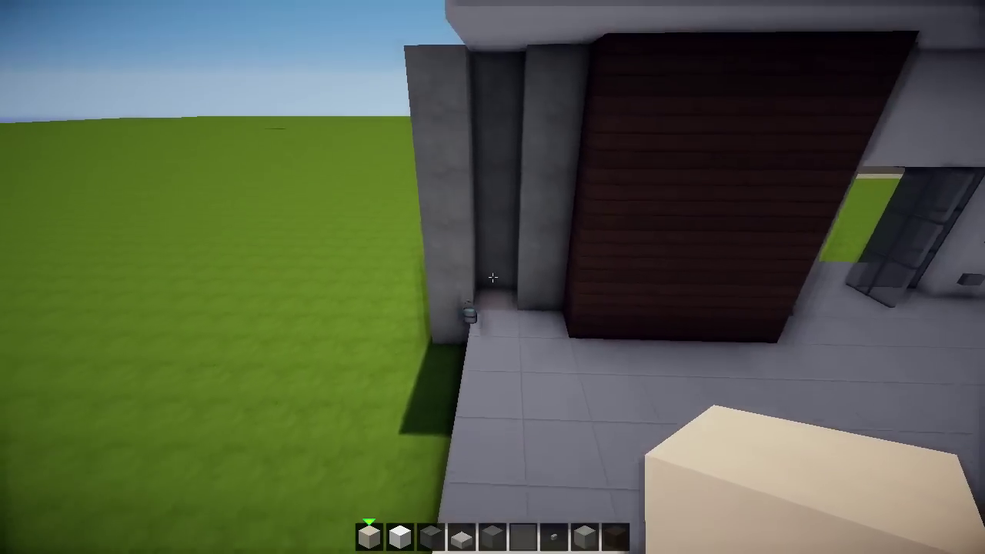
text(e)
text(sig)
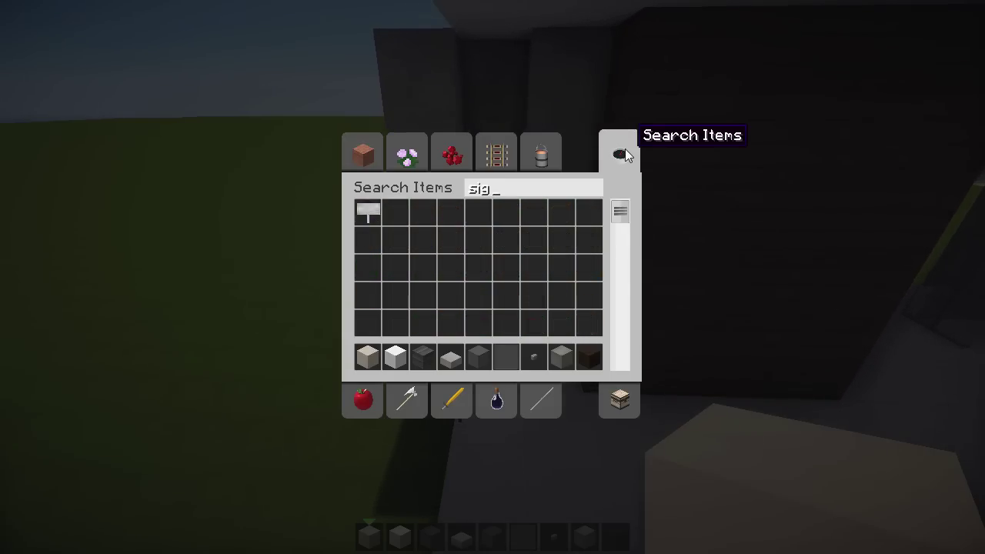
text(a)
key(BackSpace)
key(BackSpace)
key(BackSpace)
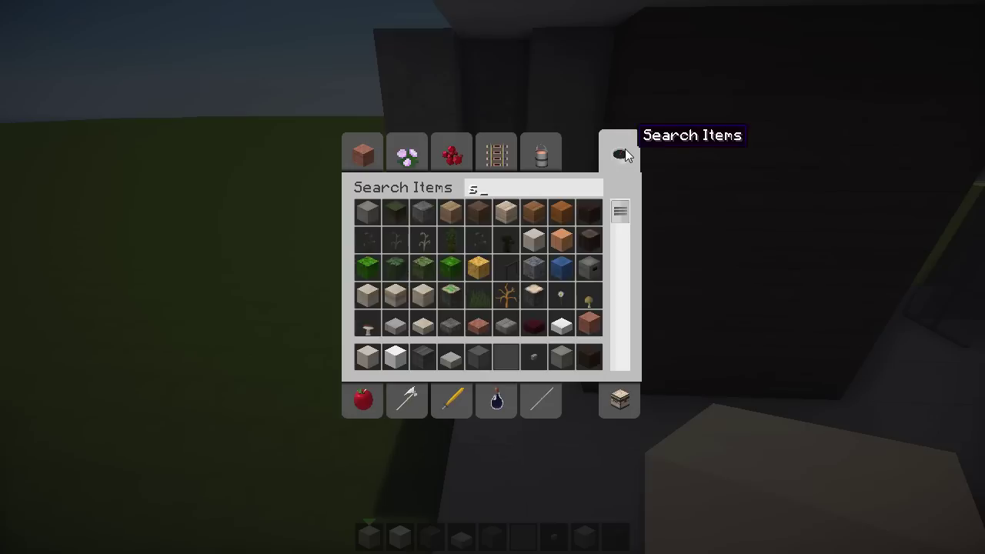
text(uga)
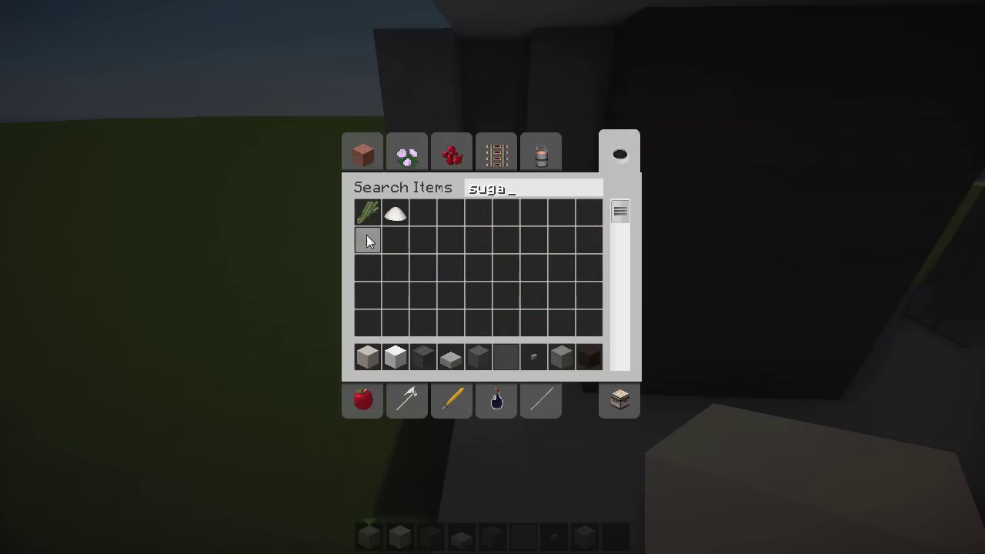
click(367, 212)
click(367, 356)
key(Escape)
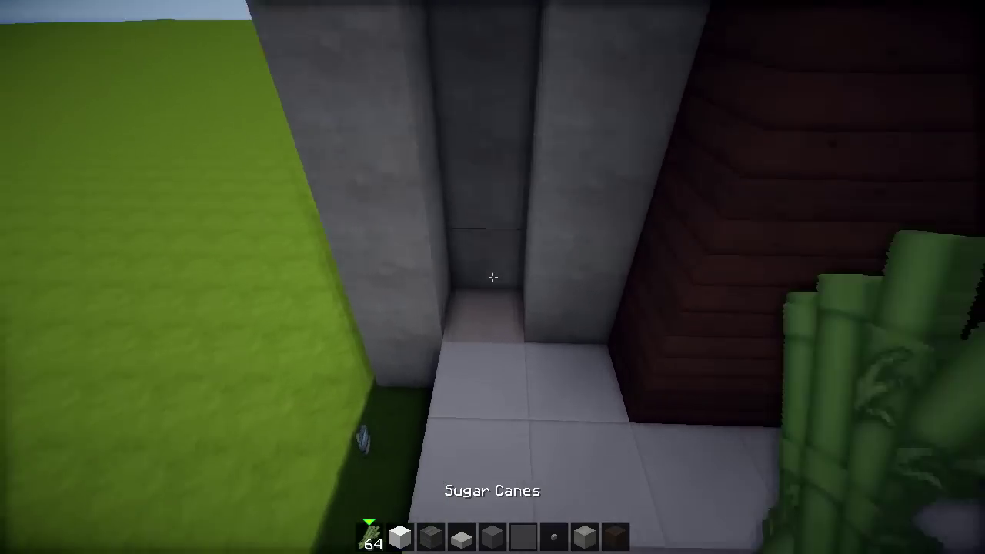
right_click(493, 277)
Step: Fly around the recess and roof, select White Stained Clay, and back off to view the front
key(w)
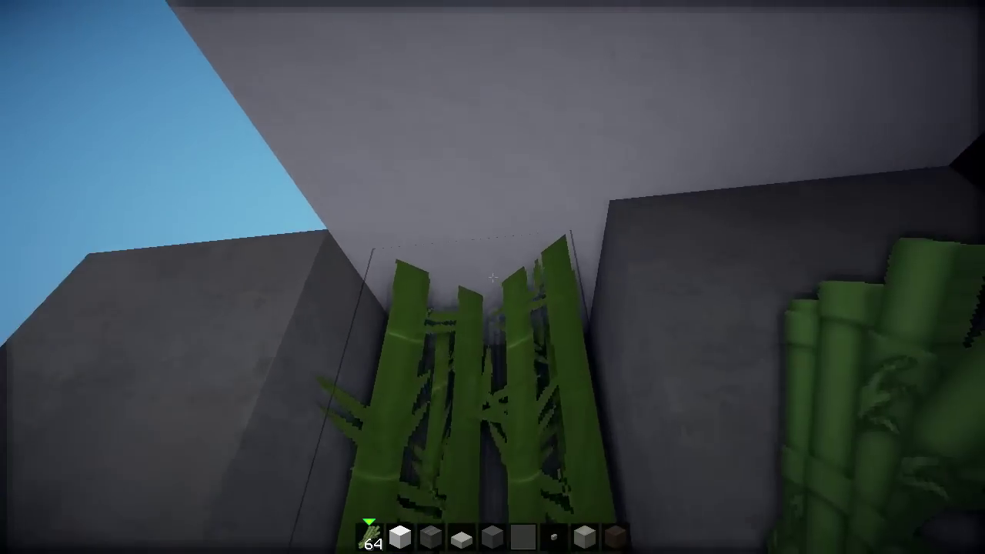
key(space)
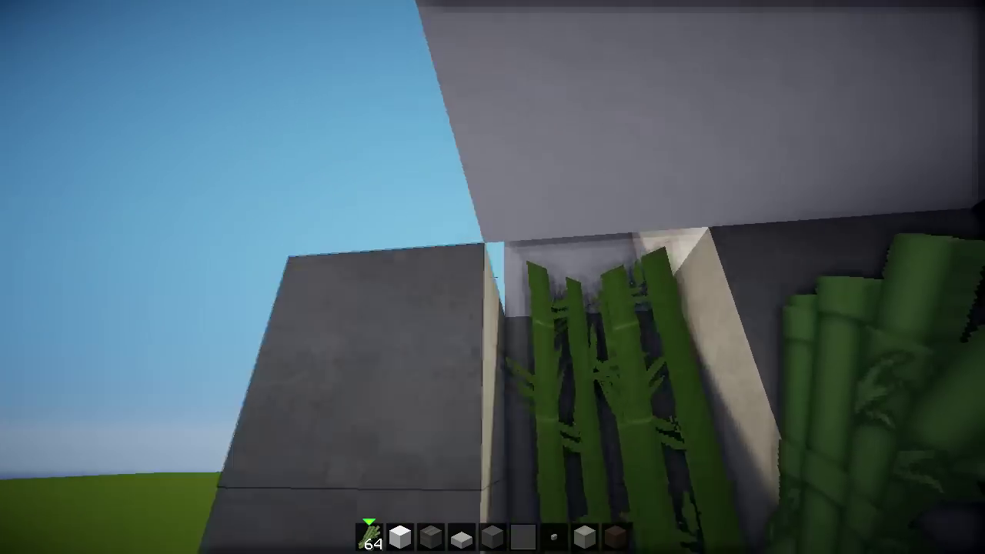
key(s)
key(shift)
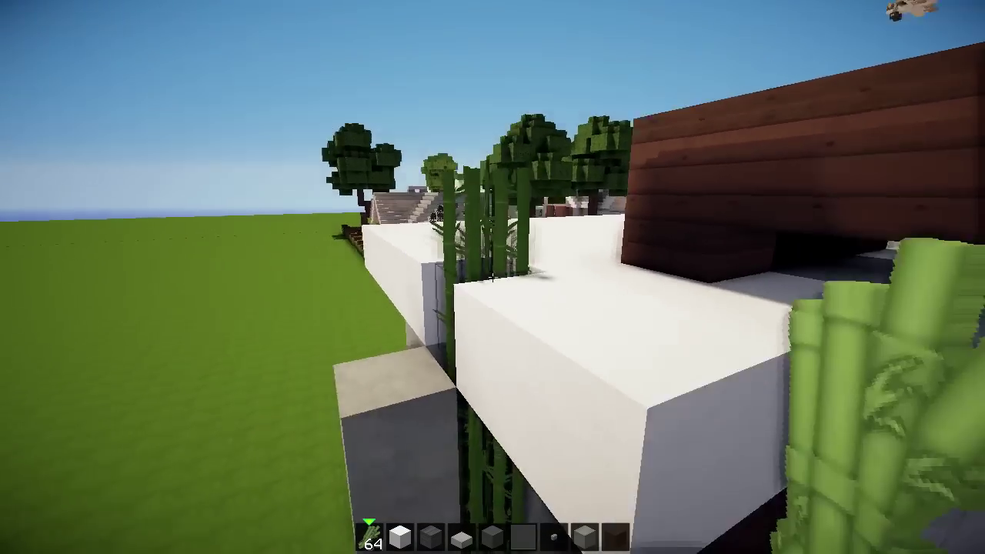
key(space)
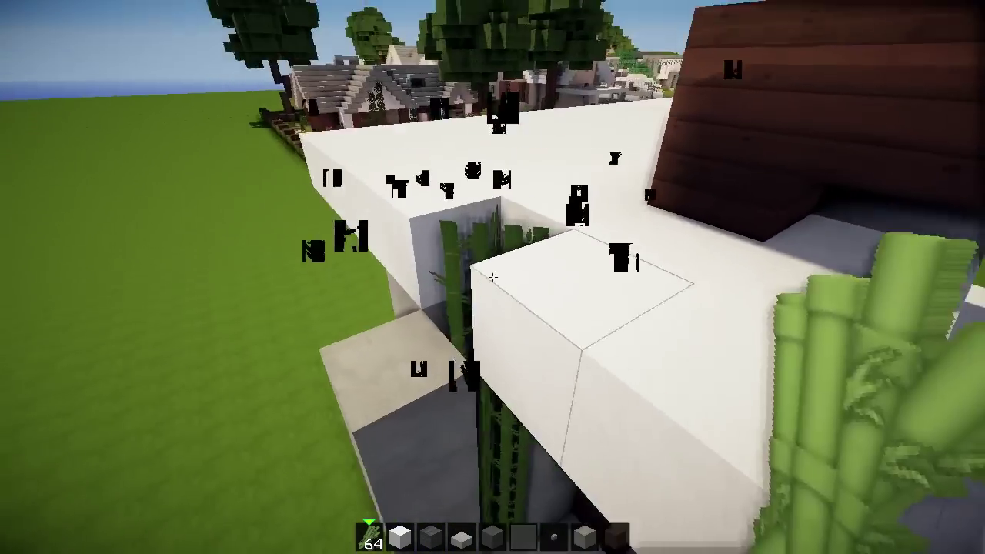
key(2)
key(s)
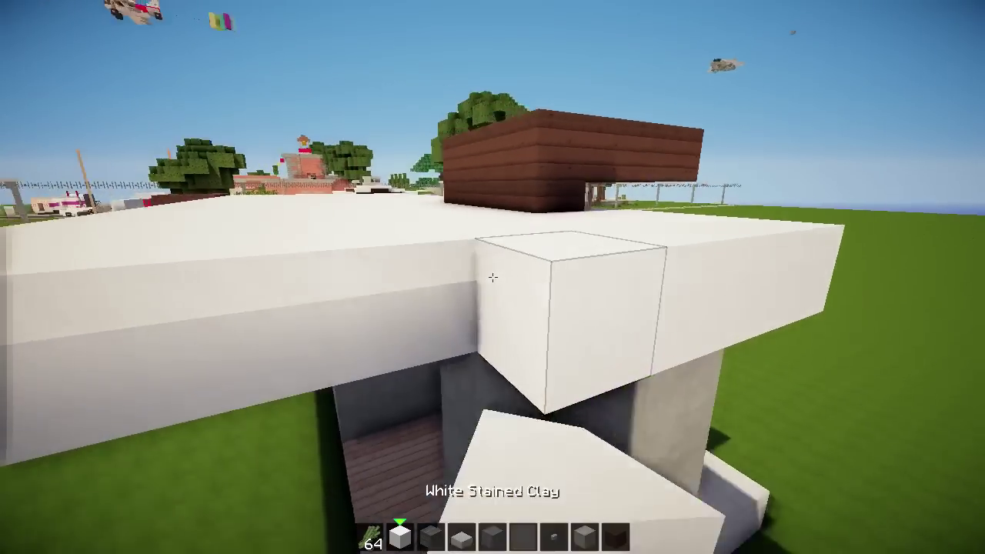
key(shift)
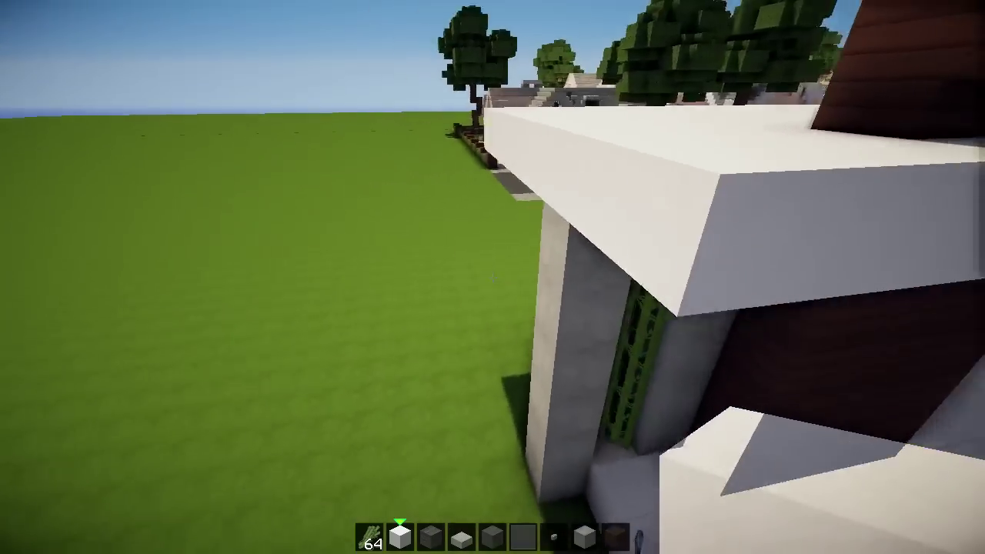
key(s)
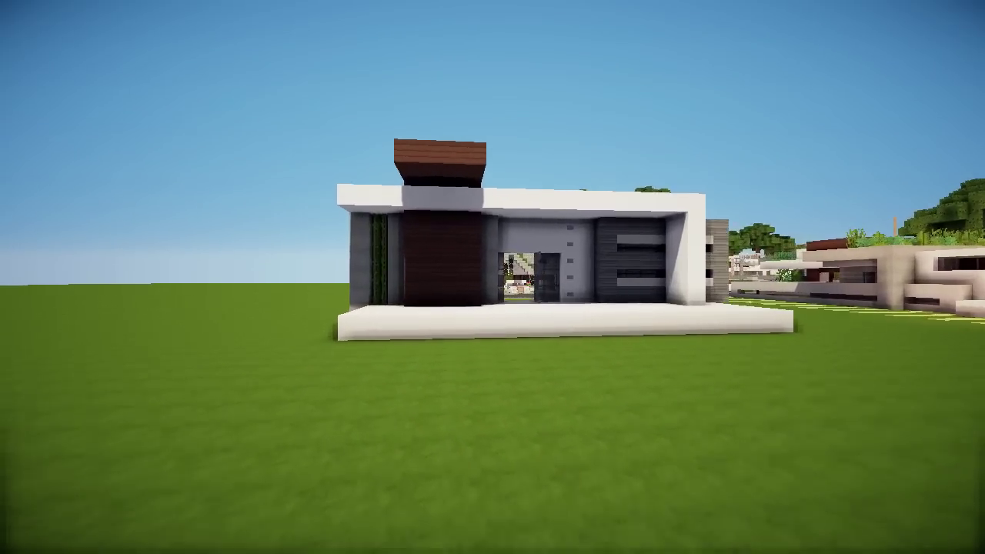
Step: Walk to the patio corner and place a small item on the white patio block
key(w)
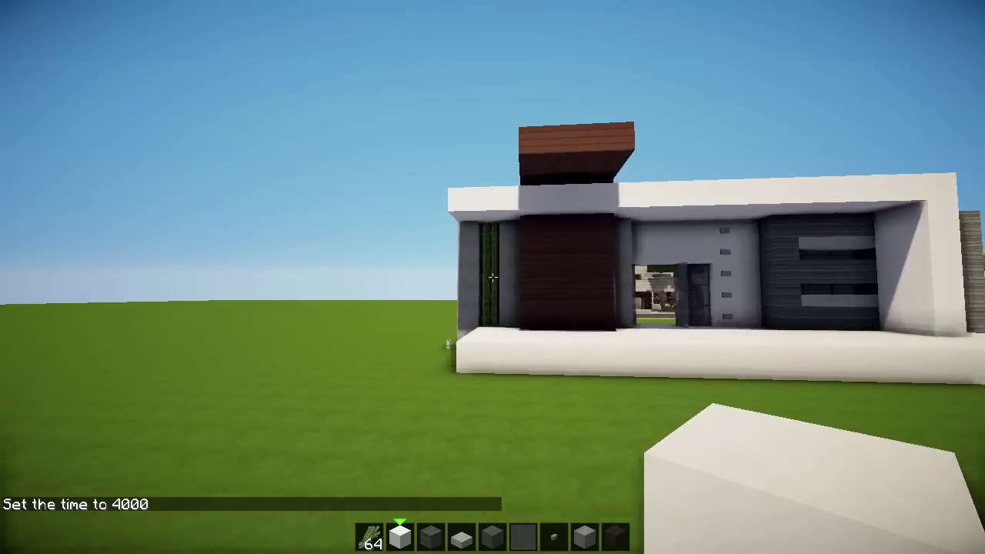
key(w)
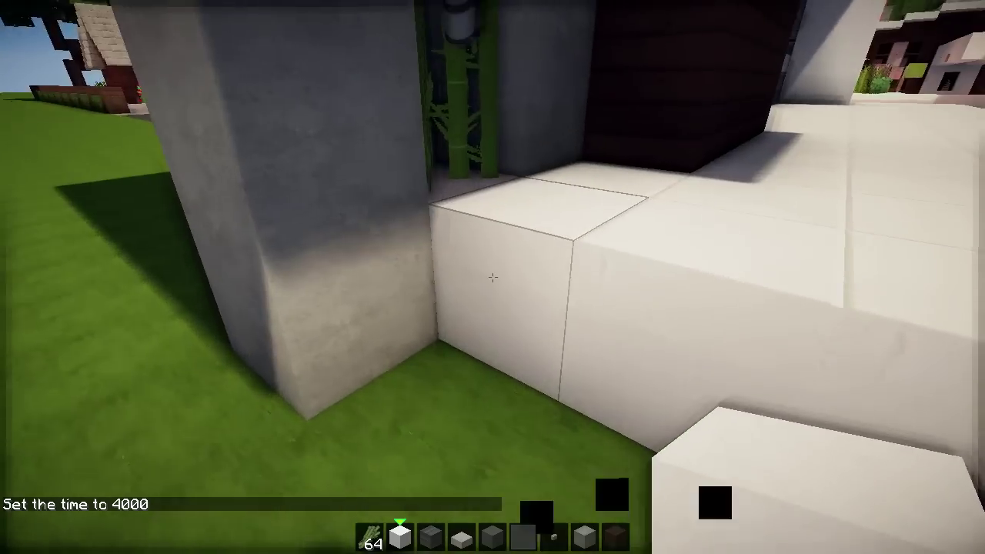
right_click(493, 277)
key(w)
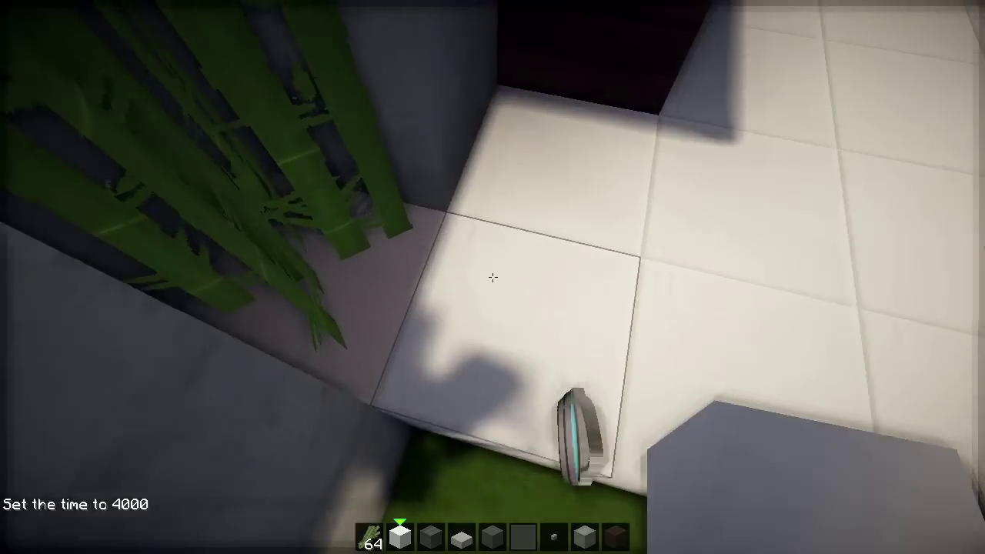
key(s)
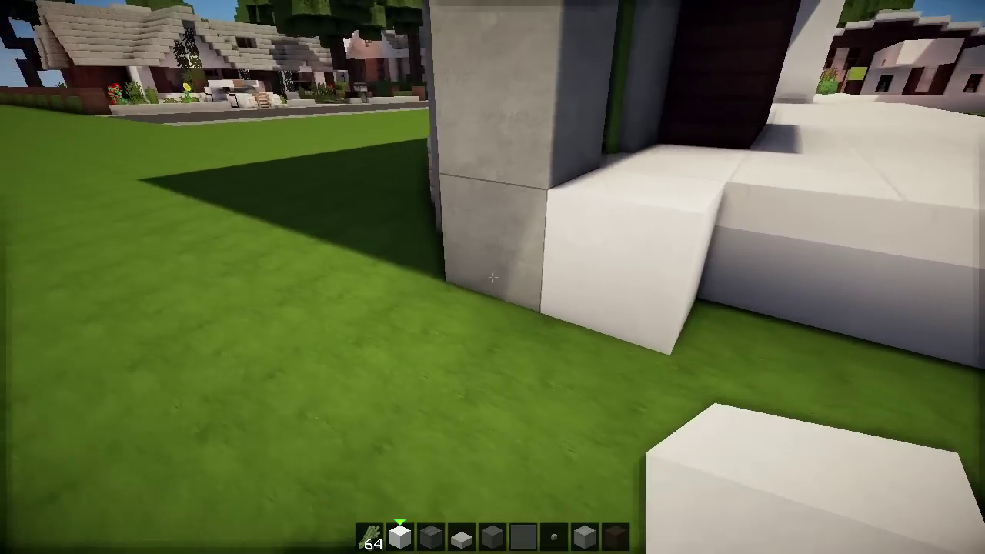
Step: Place two quartz blocks at the grey pillar's base, redoing a misplaced one
right_click(493, 278)
click(493, 277)
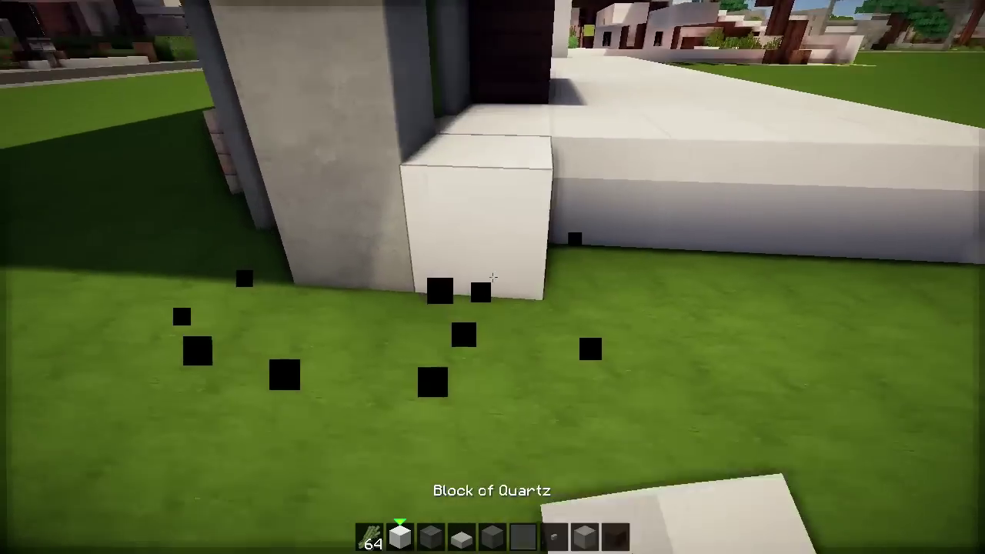
right_click(493, 277)
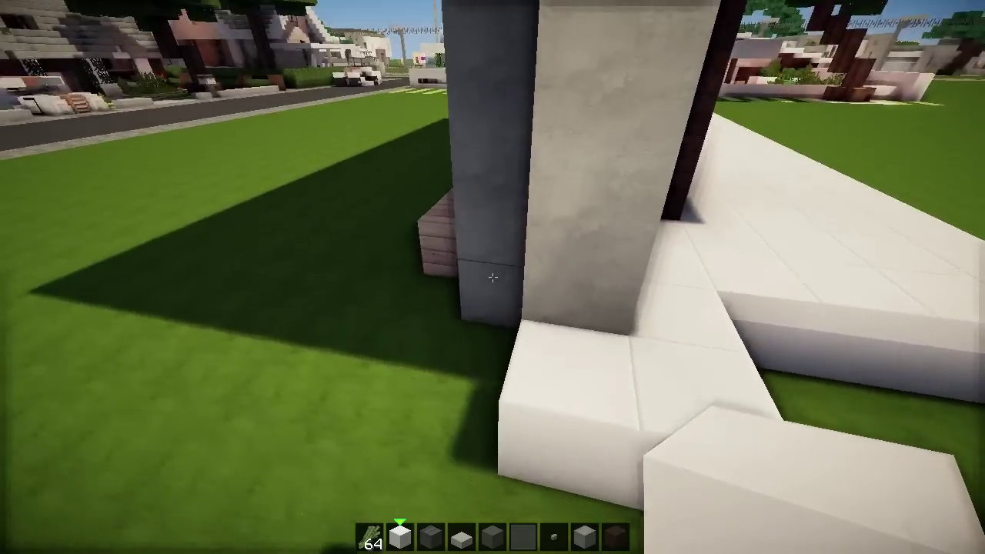
key(a)
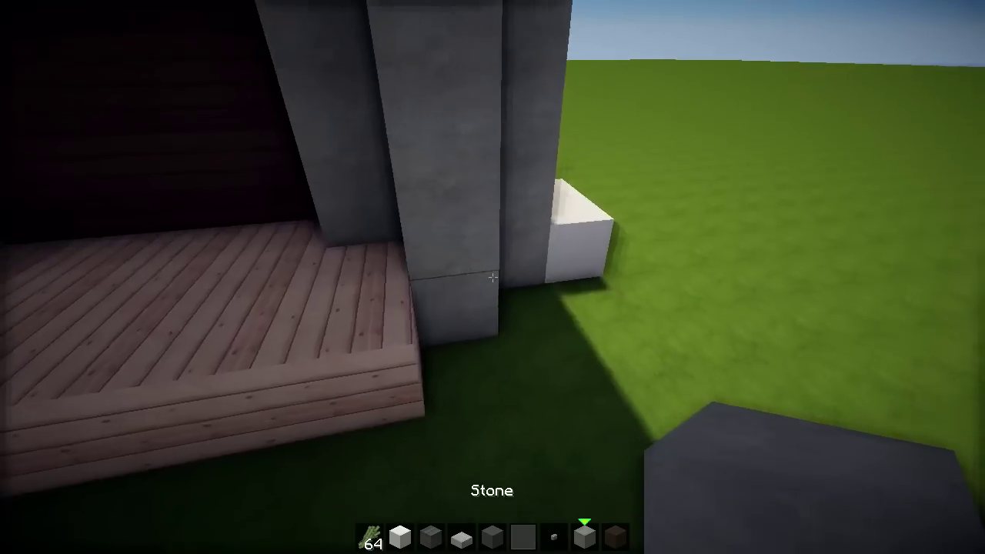
key(w)
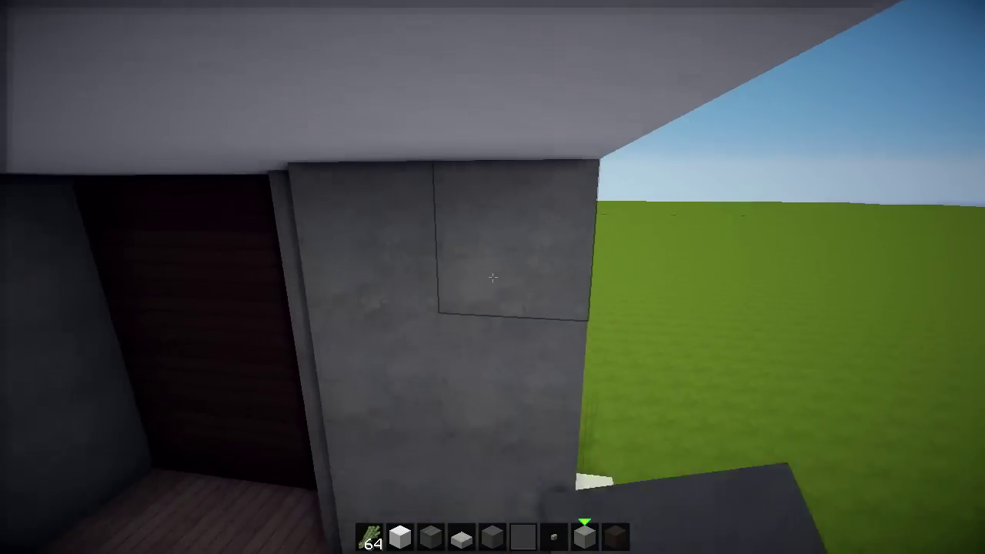
key(w)
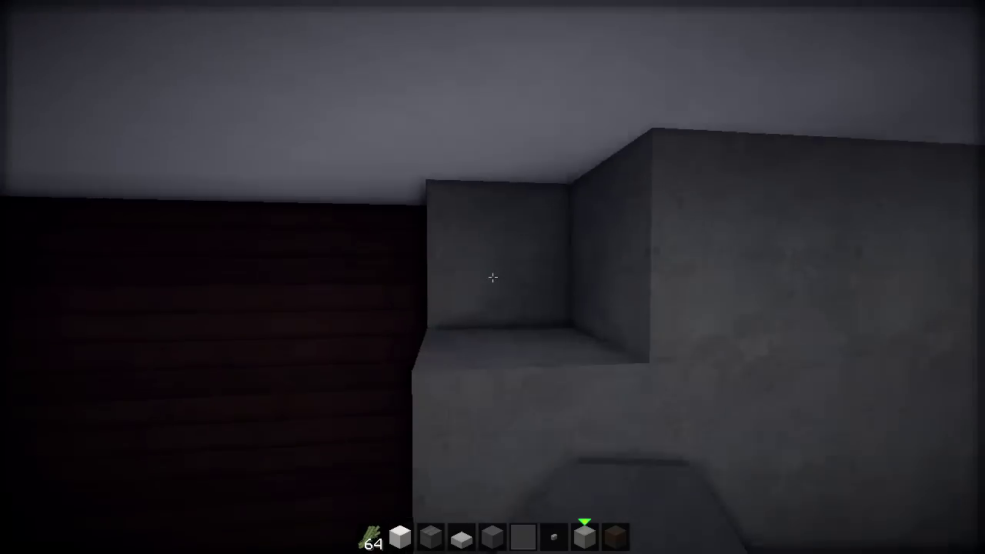
key(s)
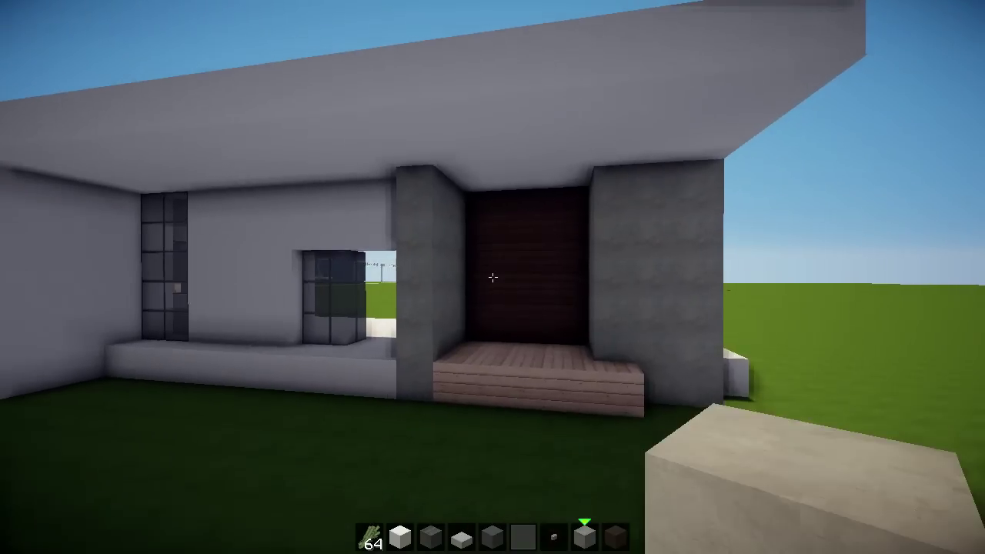
key(w)
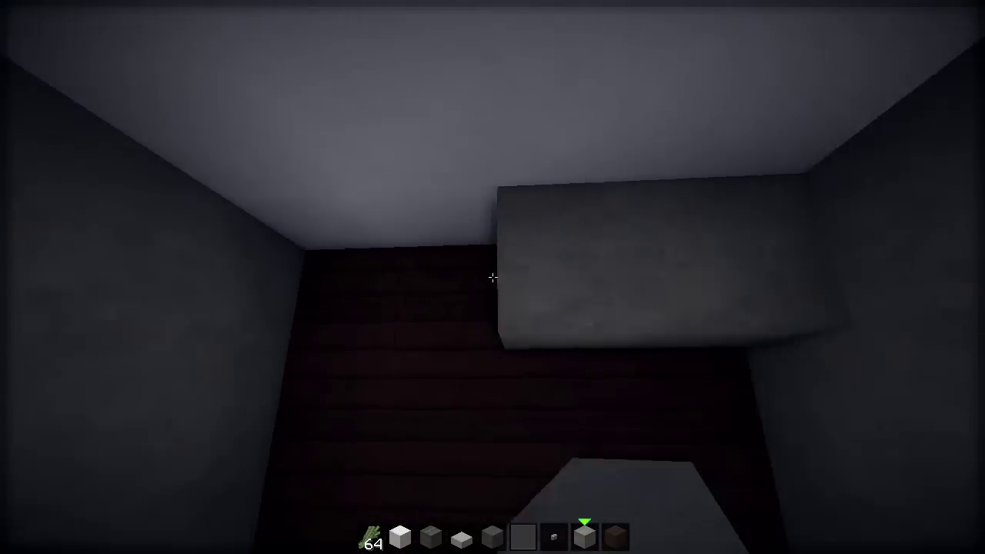
key(s)
key(w)
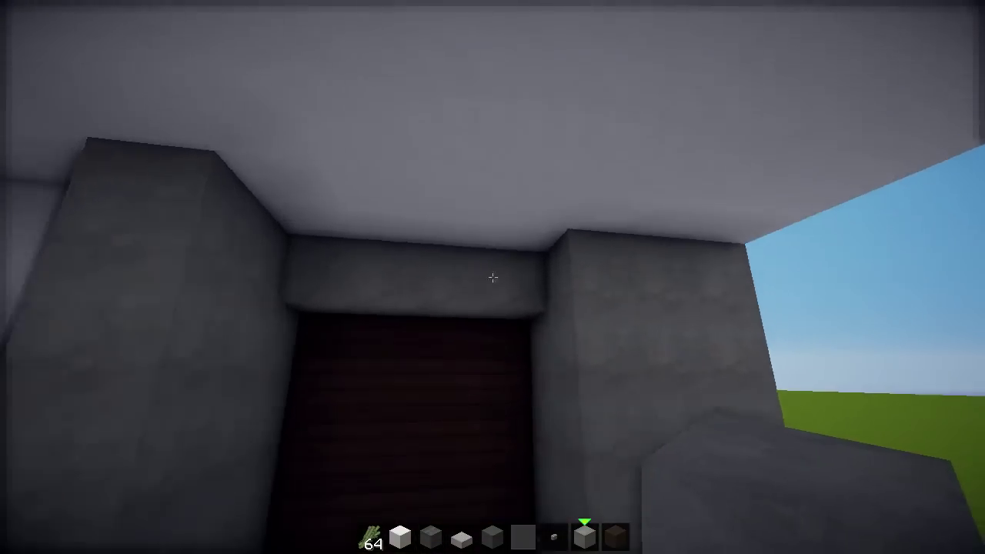
key(s)
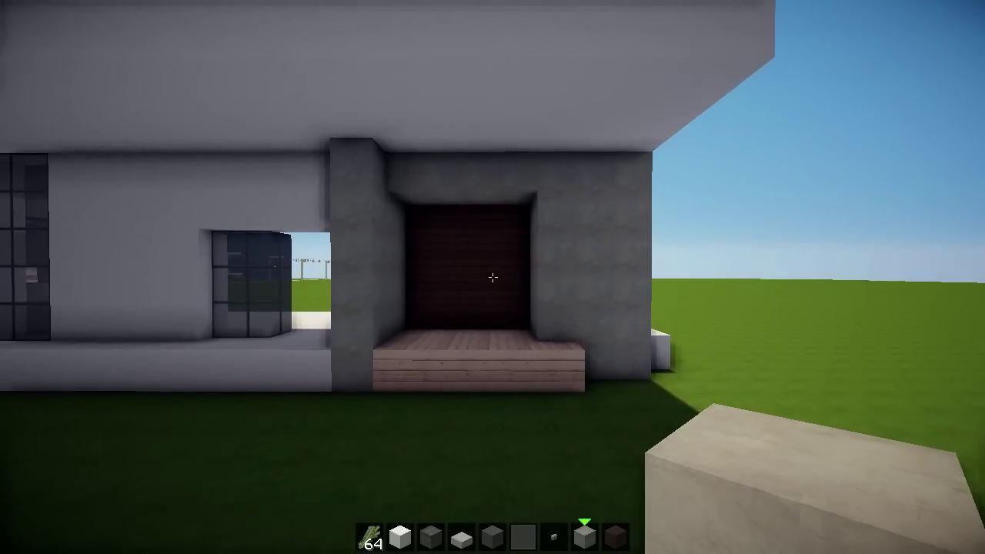
key(d)
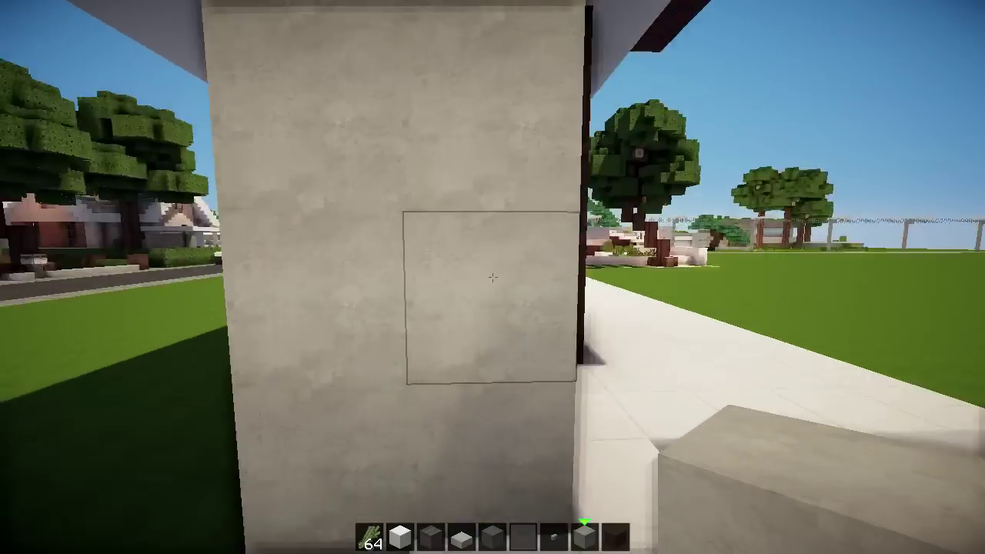
key(s)
key(a)
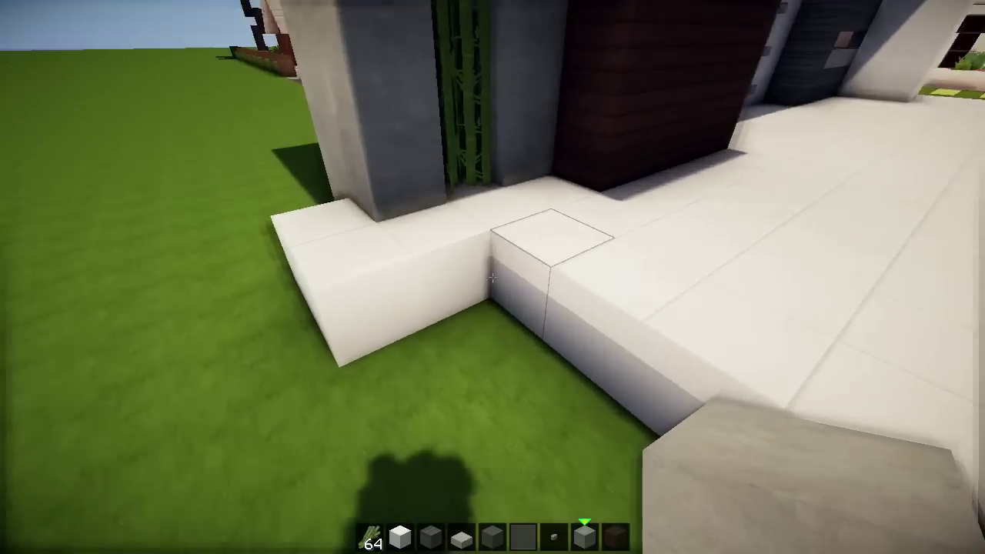
Step: Break walkway corner slabs to notch out a step, testing and removing a quartz block
click(492, 277)
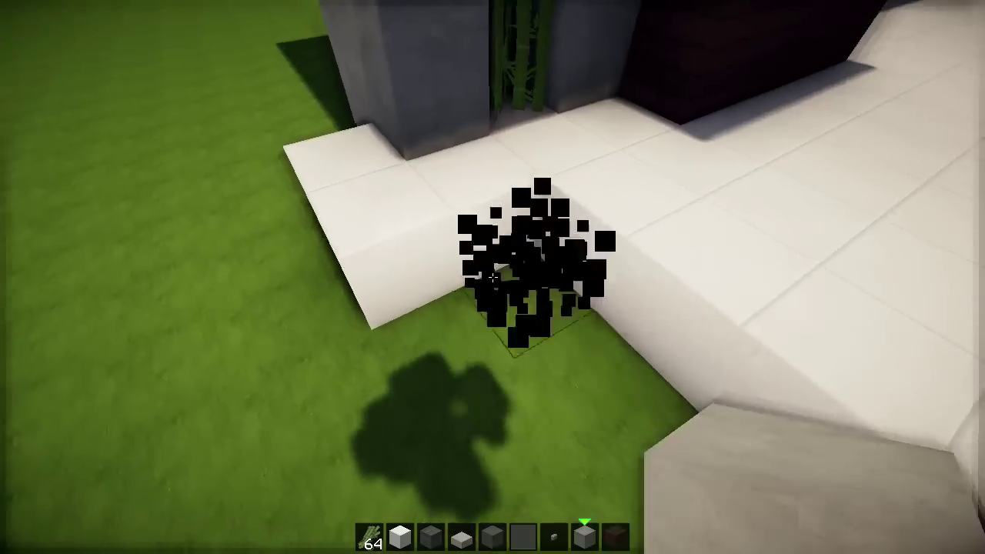
key(2)
right_click(493, 278)
click(492, 277)
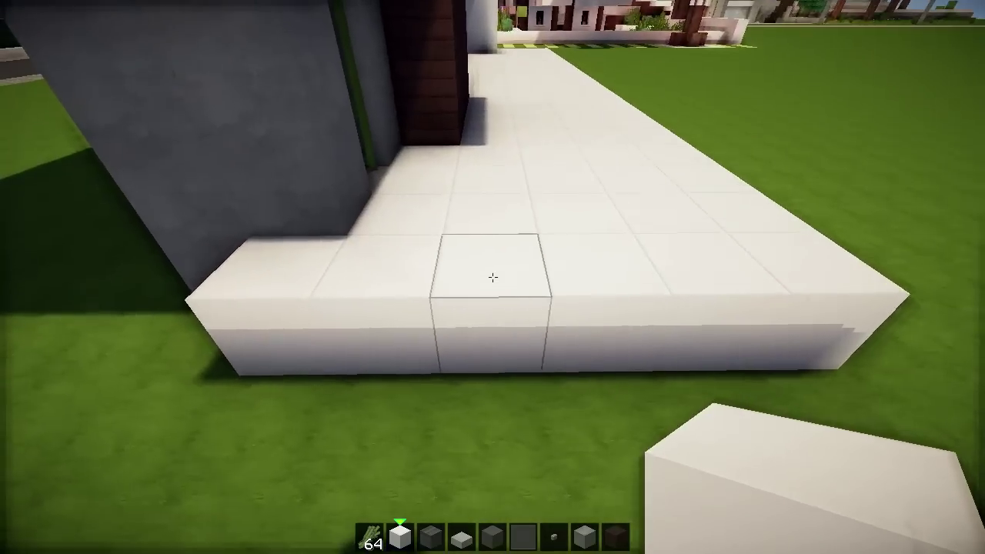
click(493, 277)
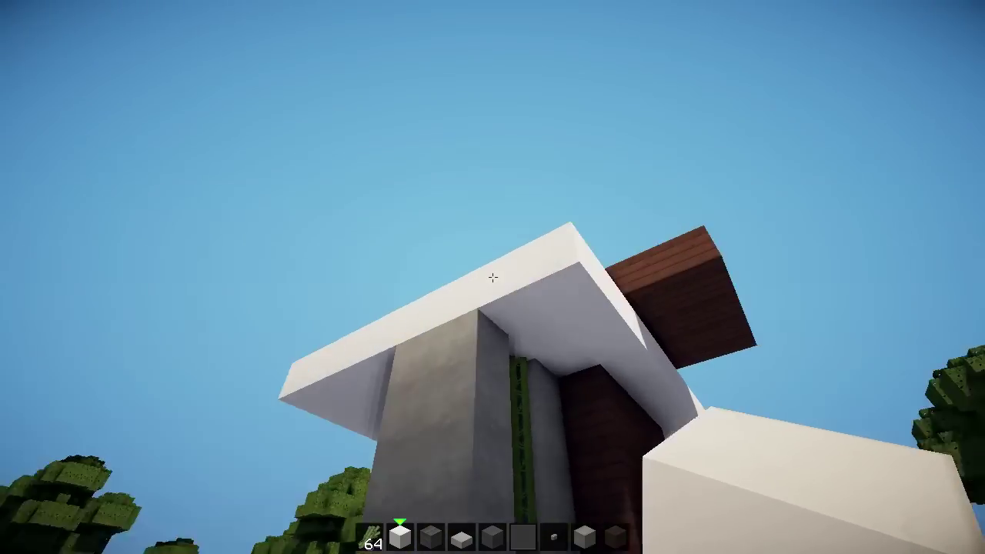
Step: Take quartz slabs from the inventory and place one in the step notch
key(e)
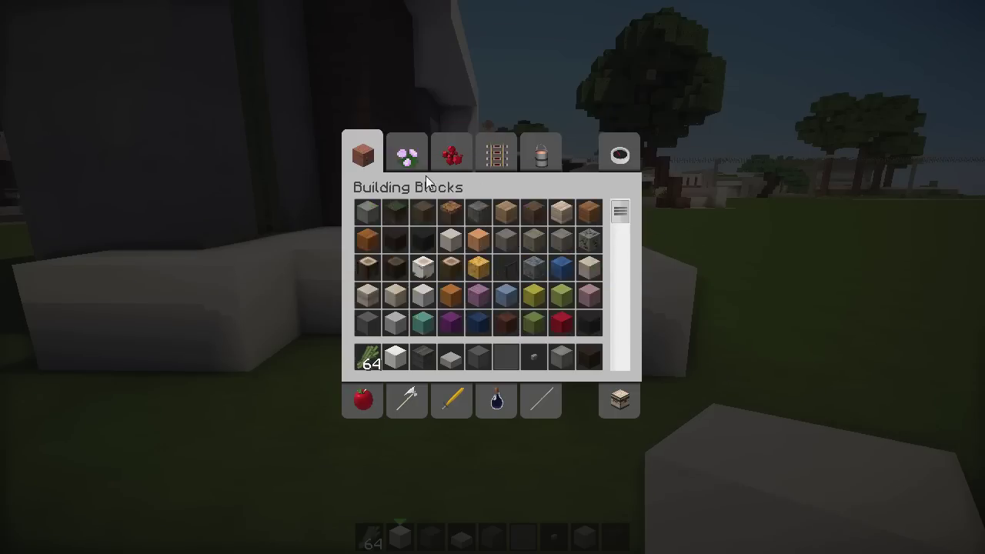
click(578, 360)
key(e)
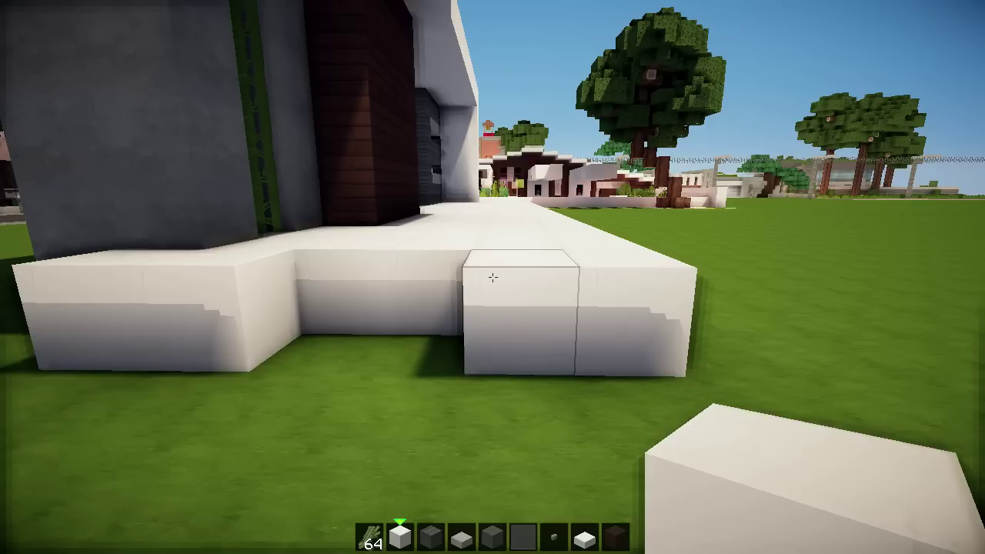
right_click(493, 277)
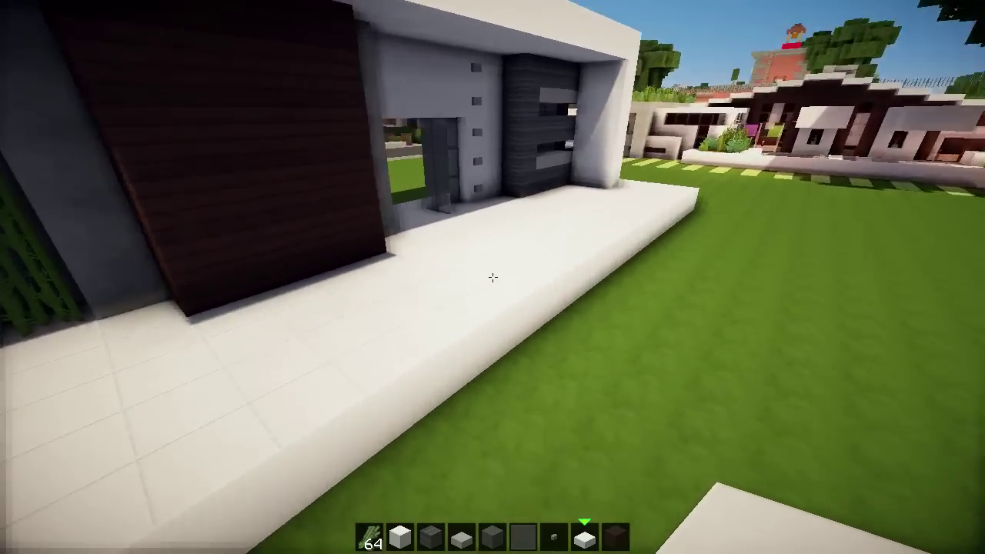
Step: Try quartz blocks beside the walkway, removing each, and cut a recess into its edge
key(2)
right_click(492, 277)
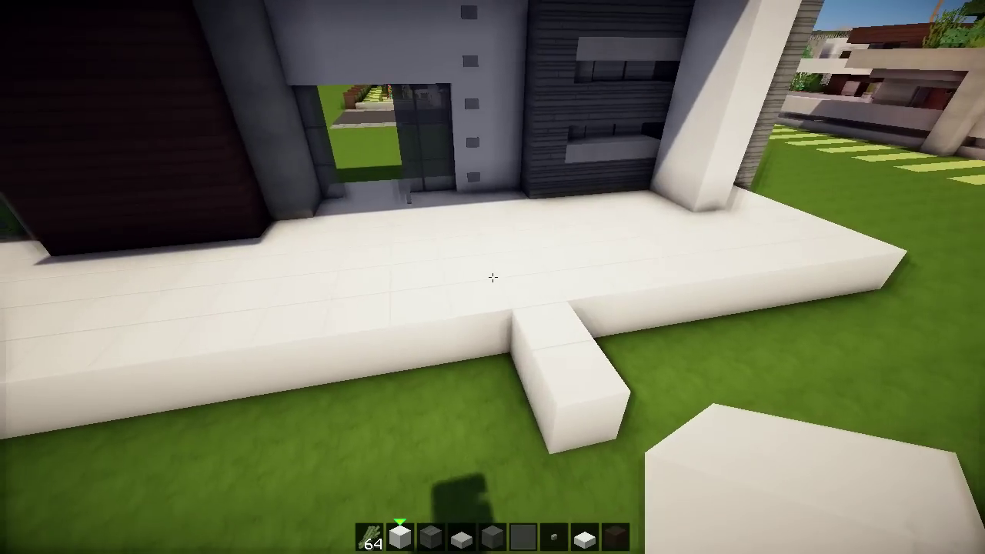
key(8)
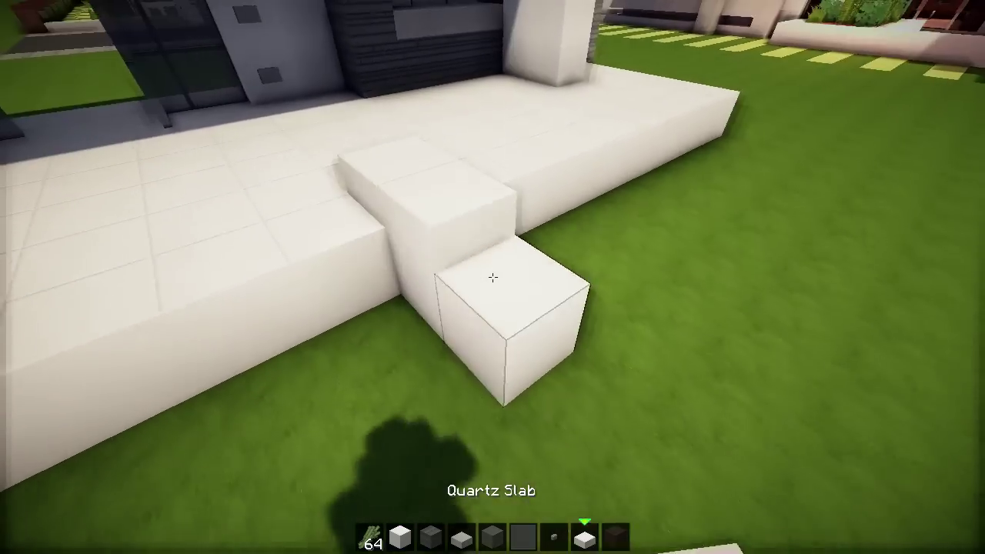
click(493, 277)
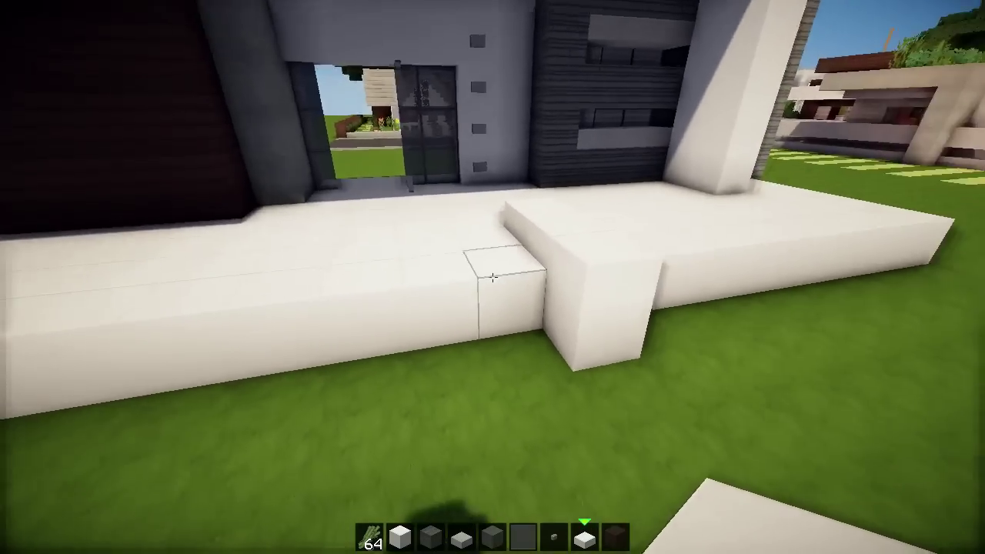
click(492, 277)
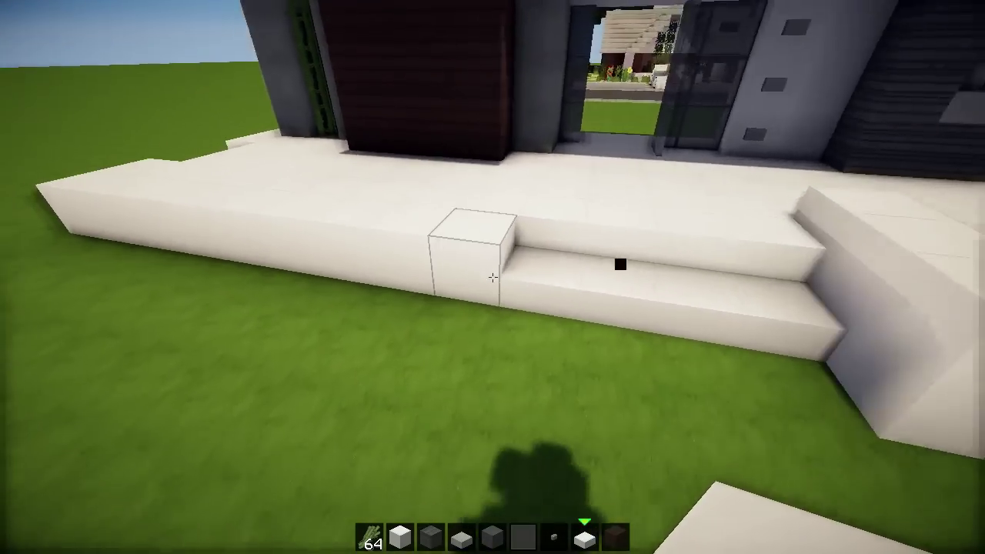
key(2)
right_click(493, 277)
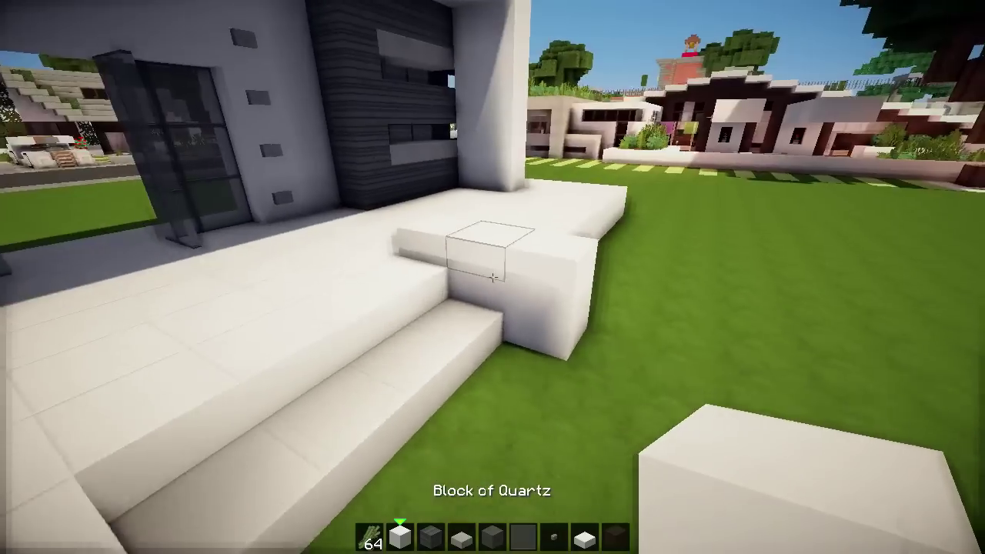
key(8)
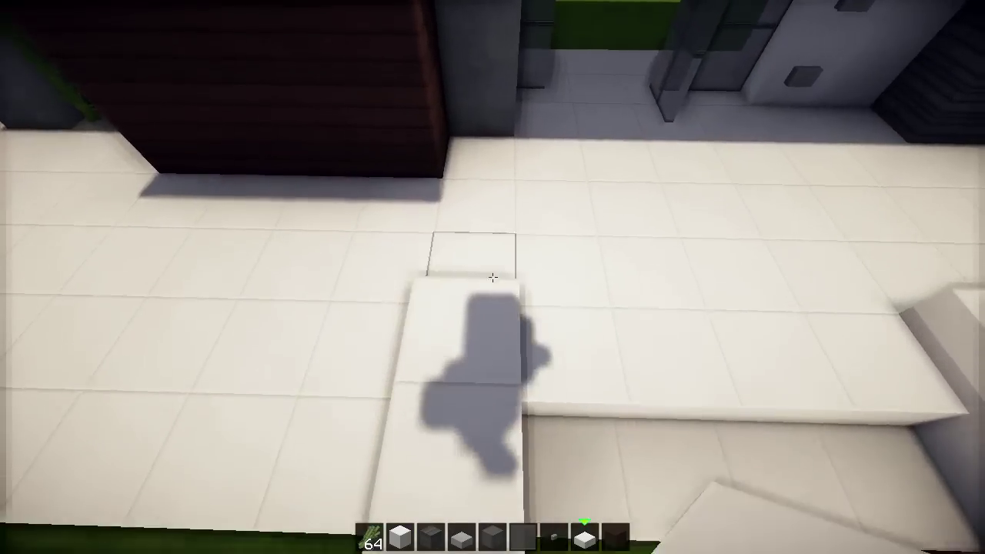
click(493, 277)
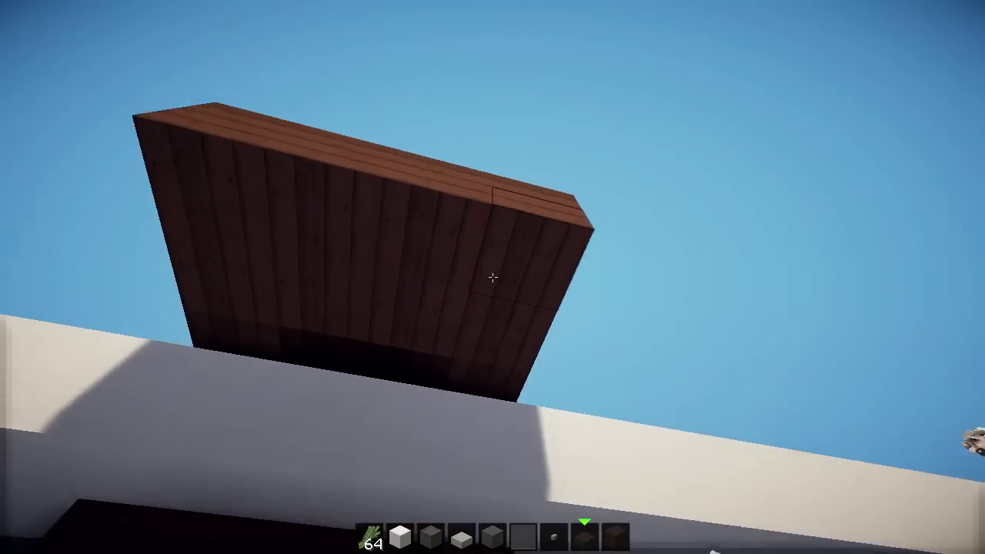
middle_click(493, 277)
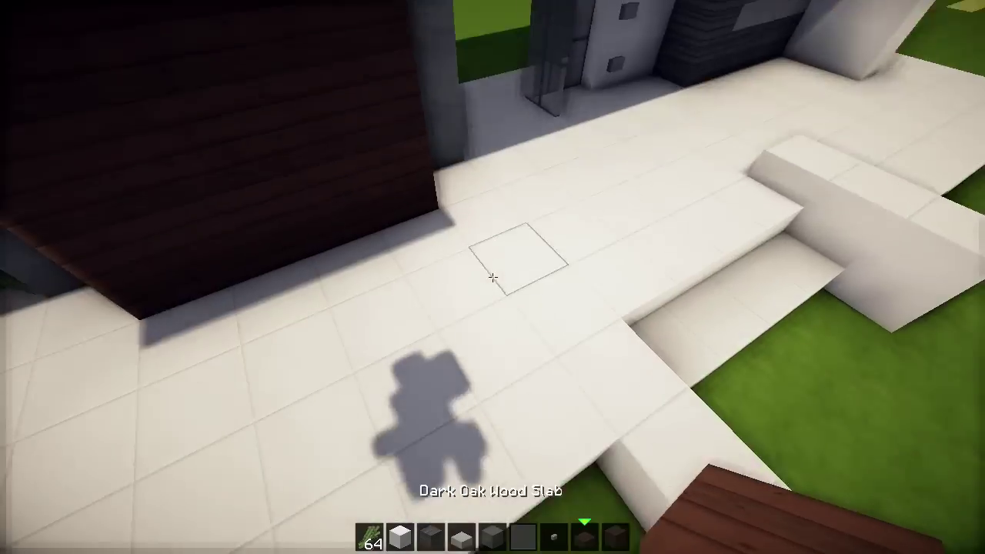
Step: Test then remove a dark oak slab, and build a dark oak plank wall along the walkway
right_click(493, 277)
click(493, 277)
middle_click(492, 277)
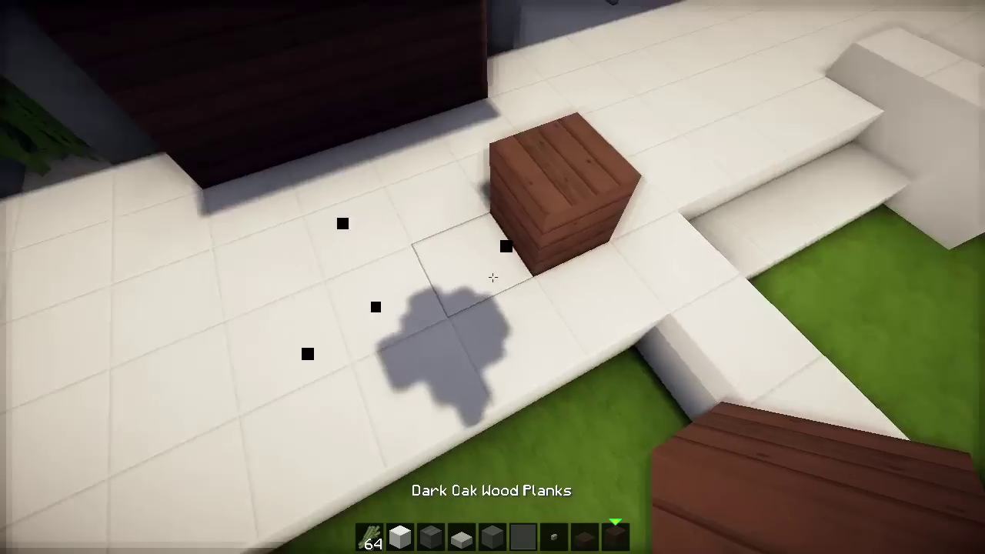
right_click(493, 277)
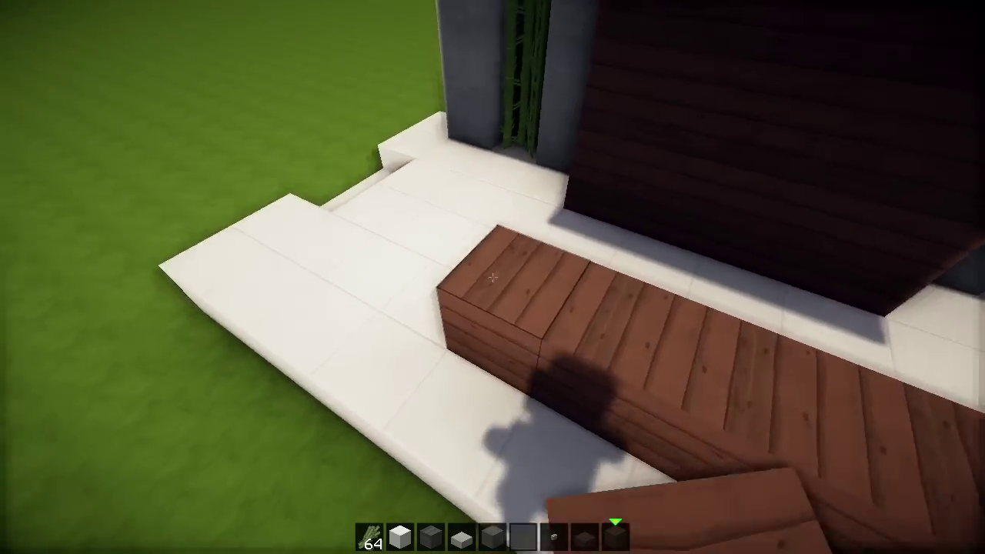
right_click(493, 277)
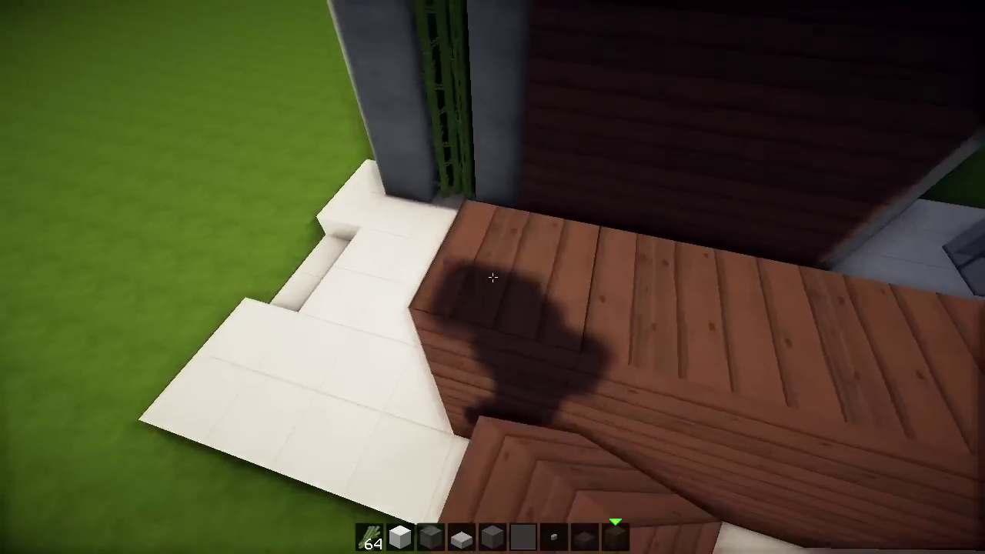
right_click(493, 277)
right_click(492, 277)
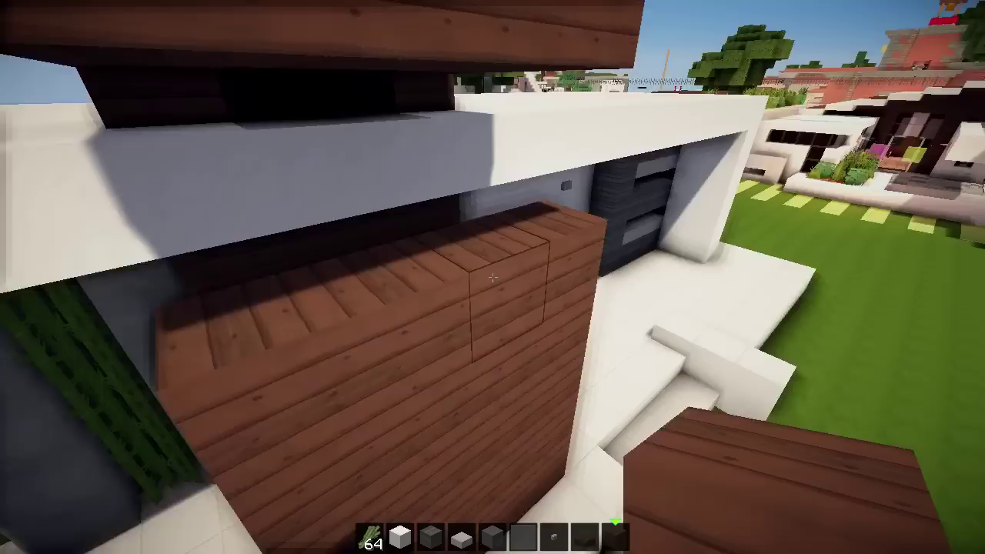
scroll(492, 278, up, 1)
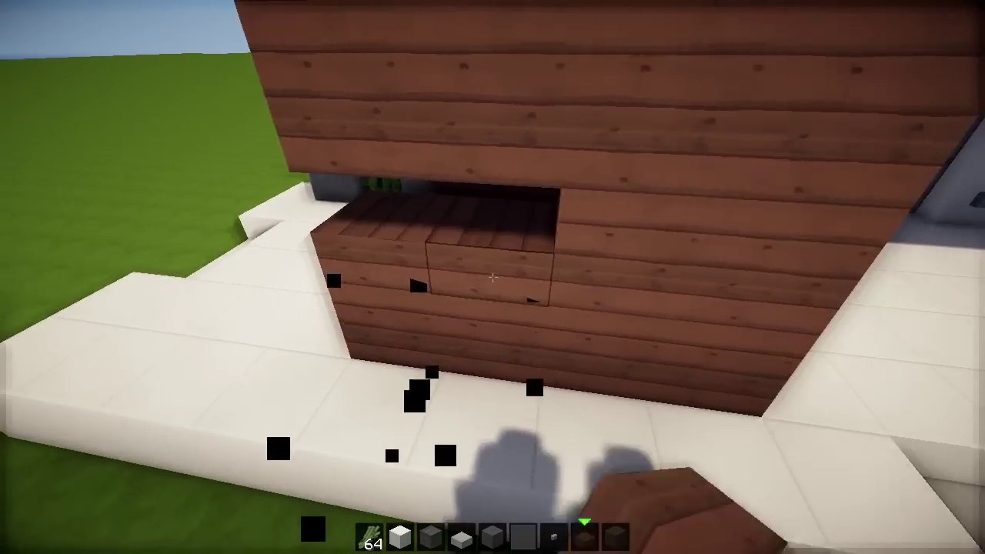
Step: Cut a first gap in the dark oak facade, trying a slab before refilling with planks
click(493, 277)
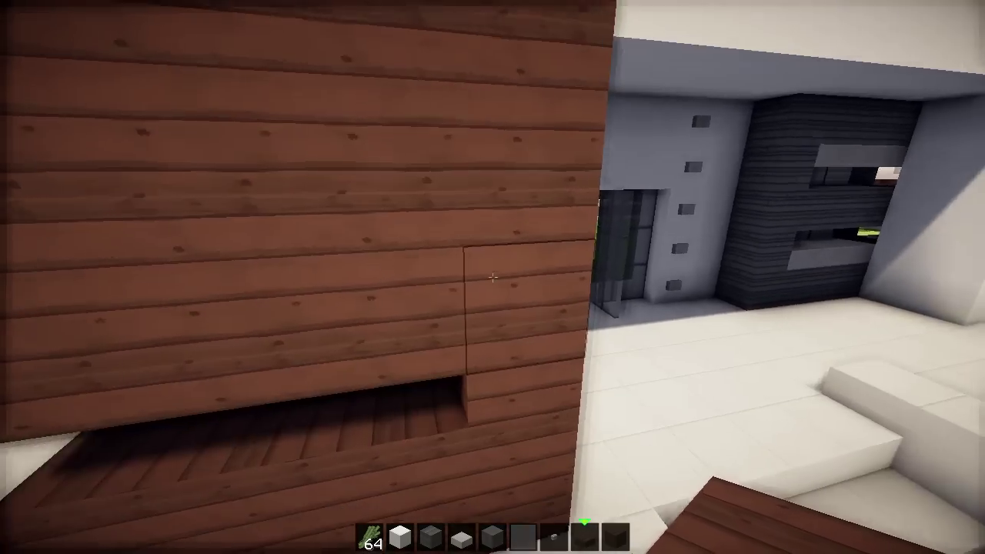
click(492, 277)
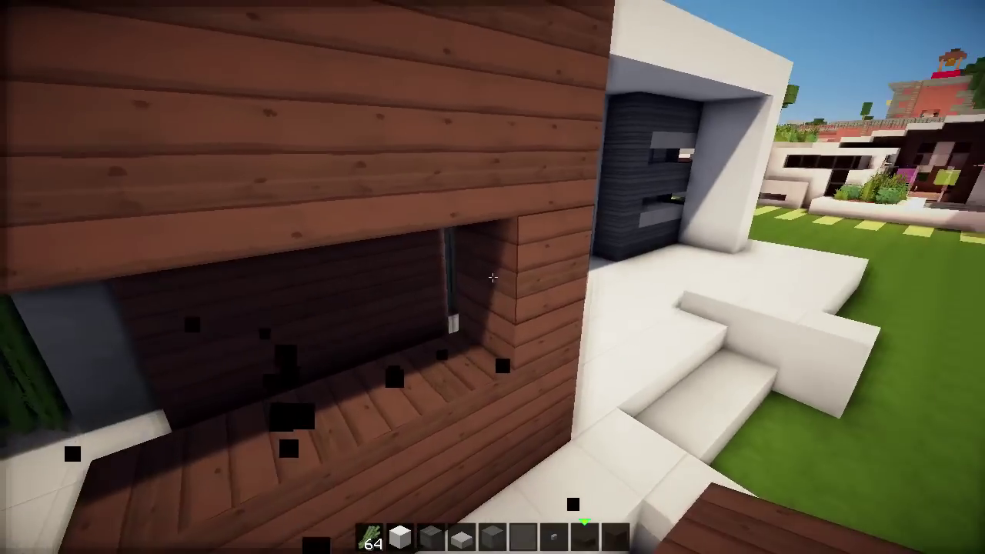
right_click(492, 277)
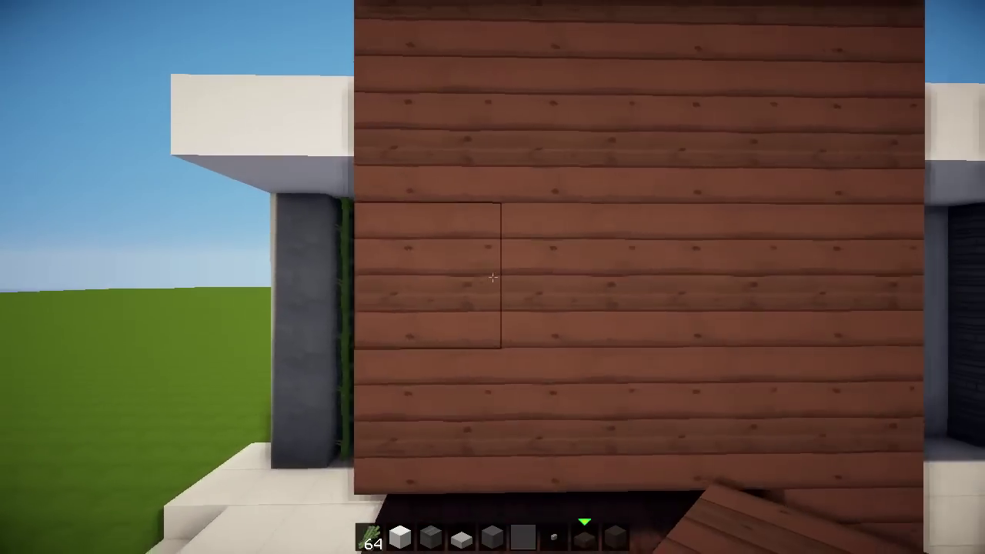
click(493, 277)
right_click(493, 277)
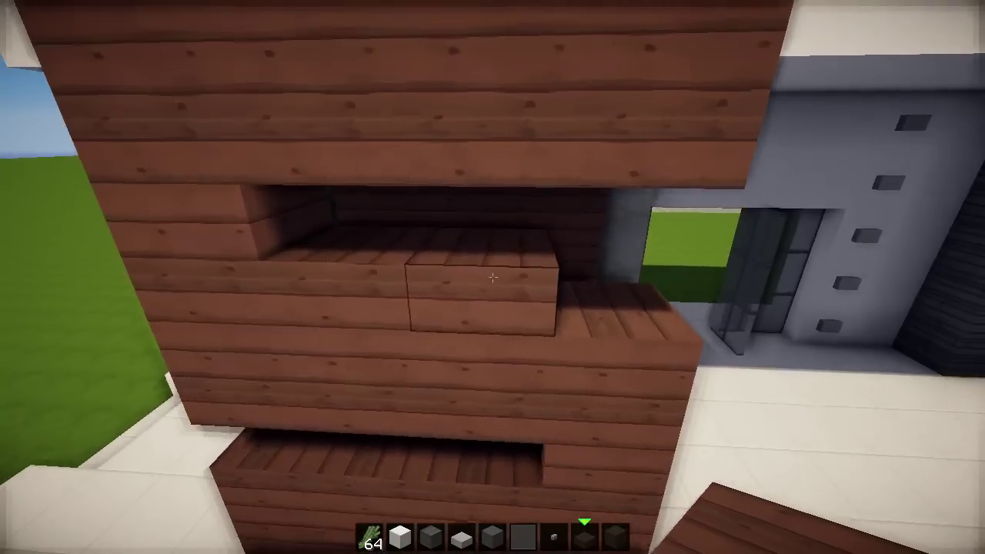
click(493, 277)
right_click(493, 277)
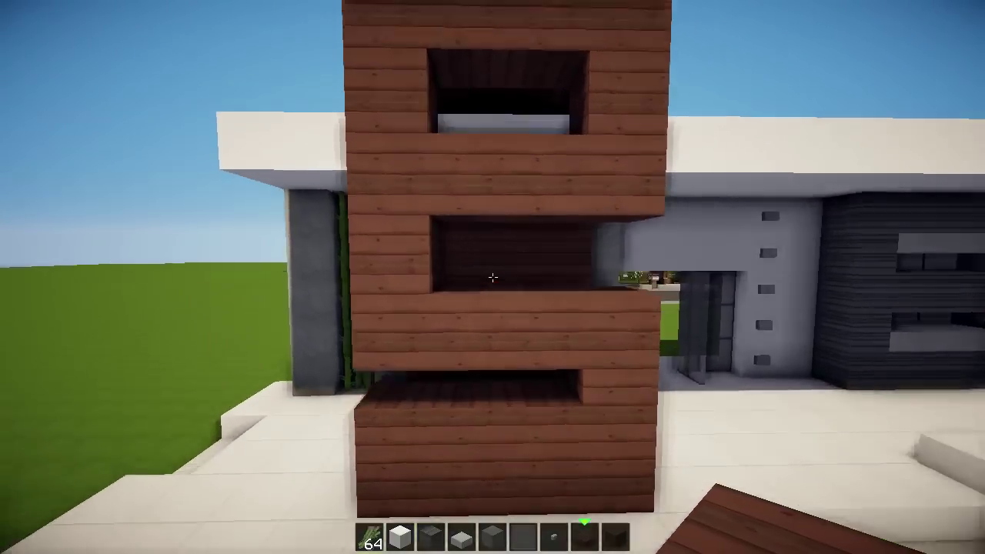
right_click(493, 277)
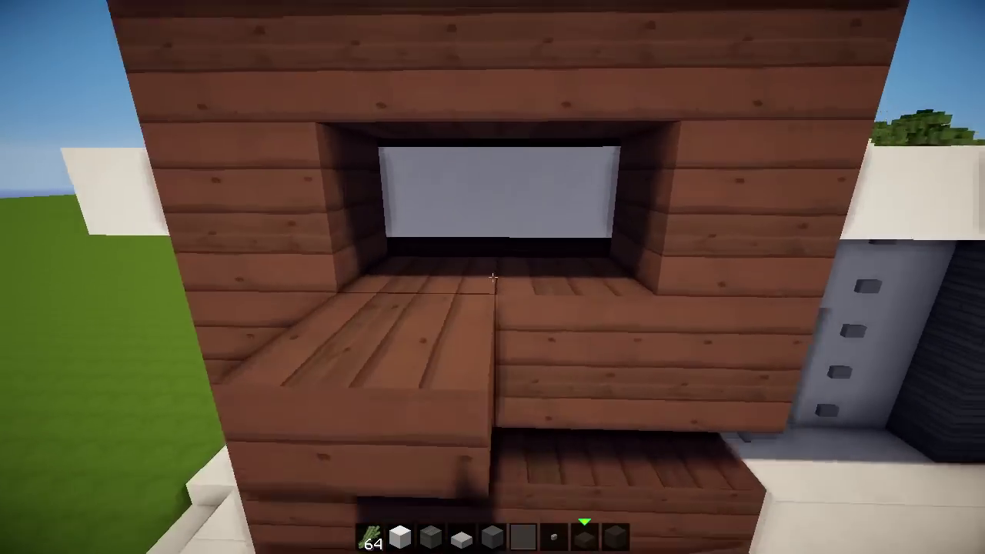
Step: Break more dark oak blocks to open staggered horizontal slots across the facade
click(493, 277)
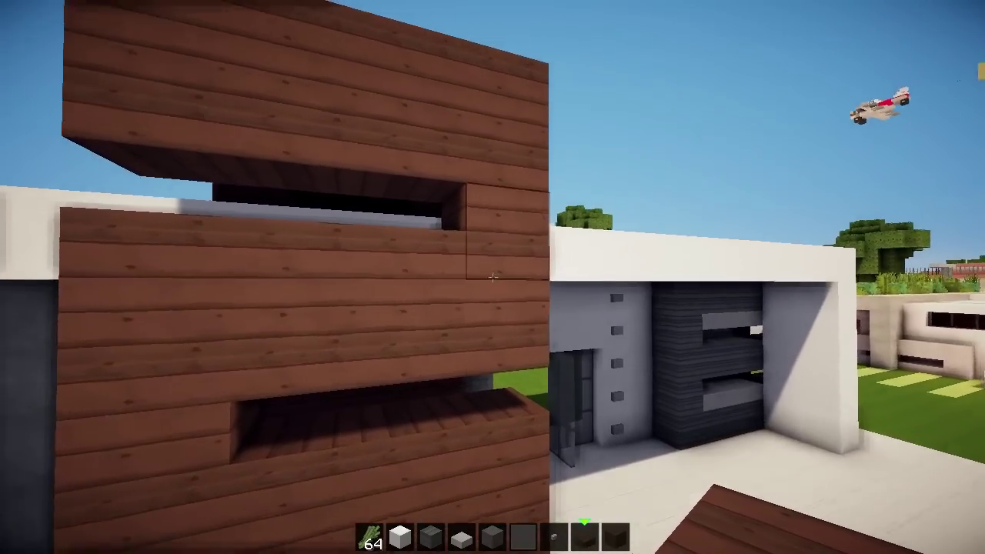
click(493, 277)
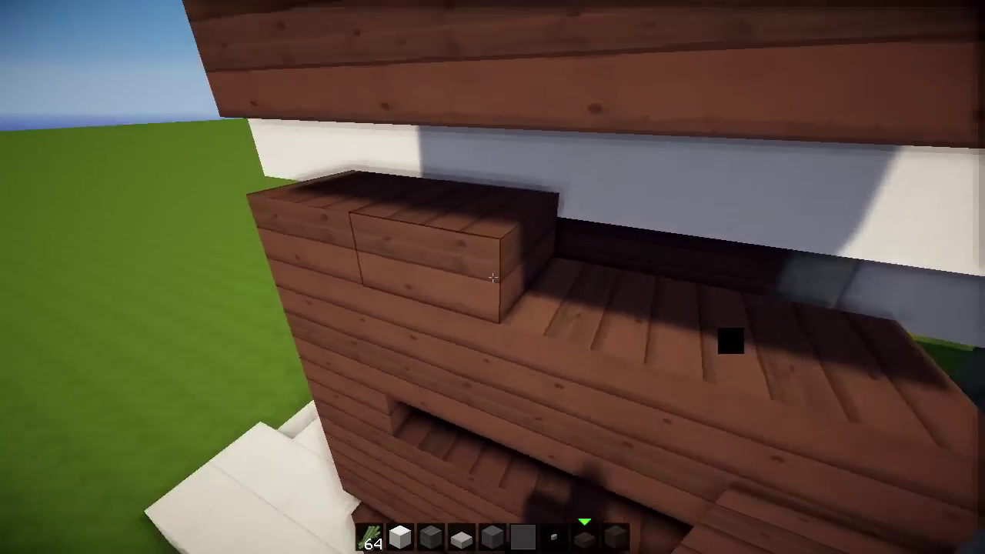
click(493, 277)
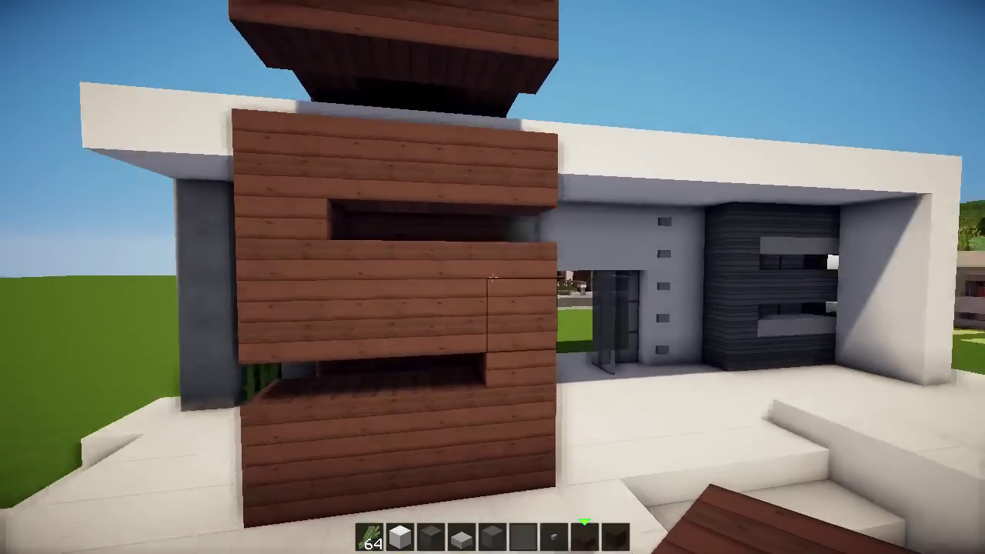
click(492, 277)
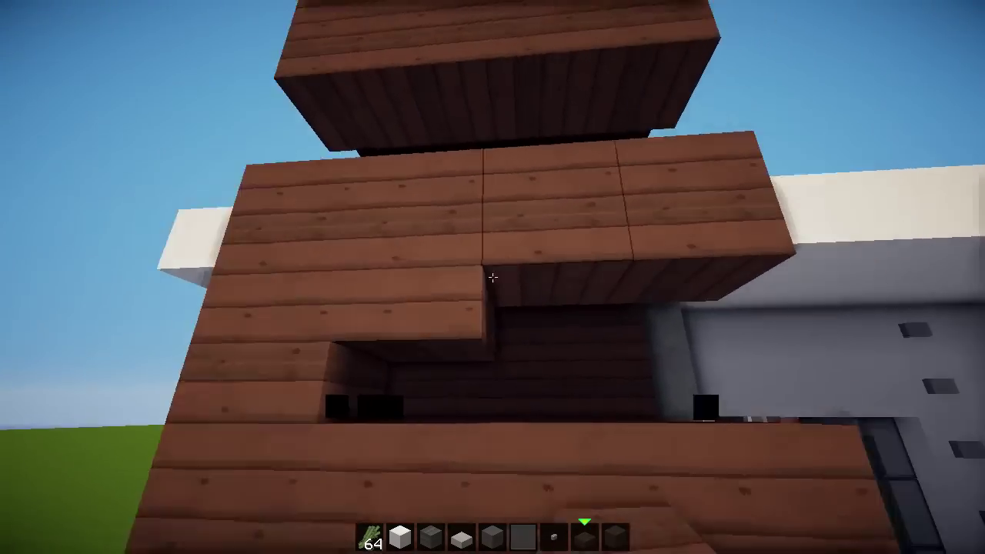
click(492, 277)
click(492, 277)
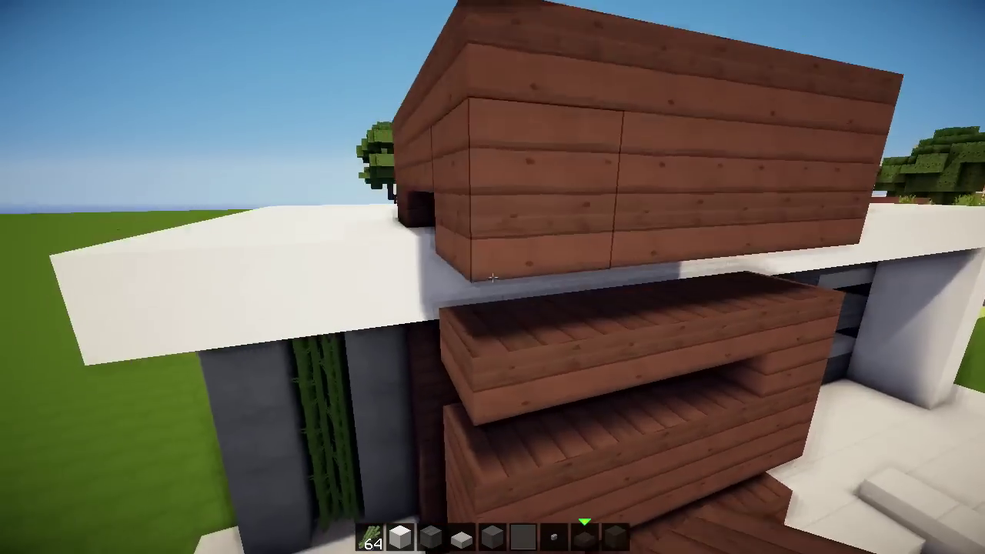
click(493, 277)
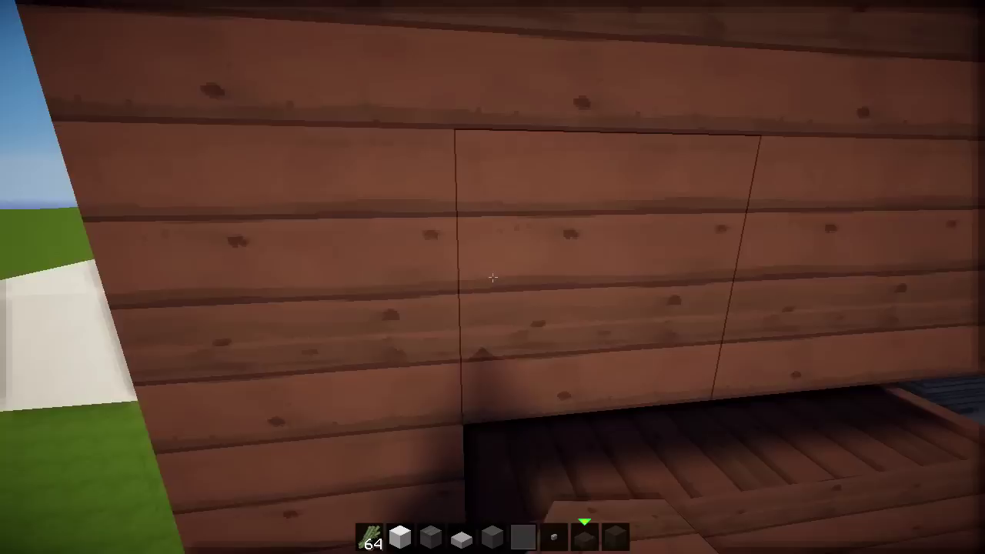
click(493, 278)
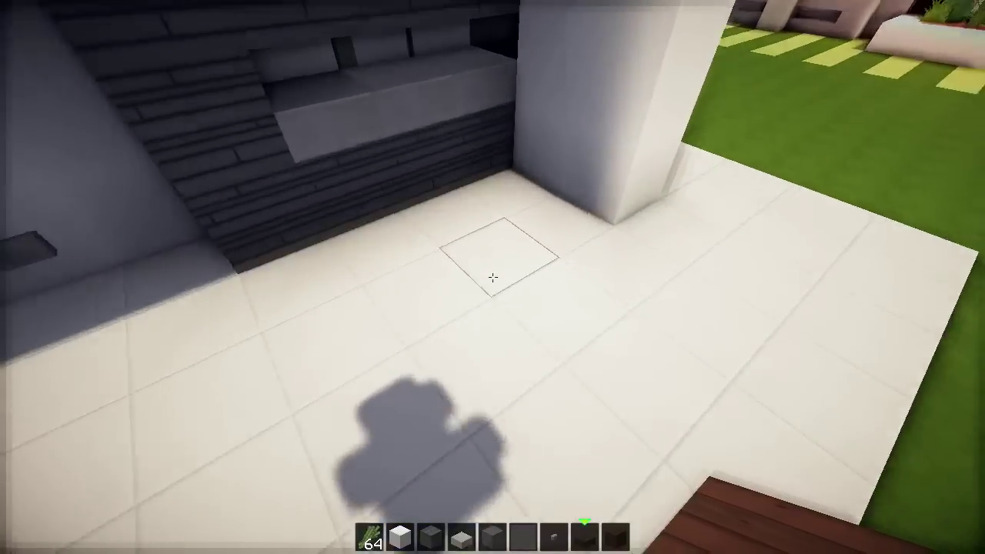
Step: Sink a cauldron into a hole in the patio floor and fill it with water
click(493, 277)
key(e)
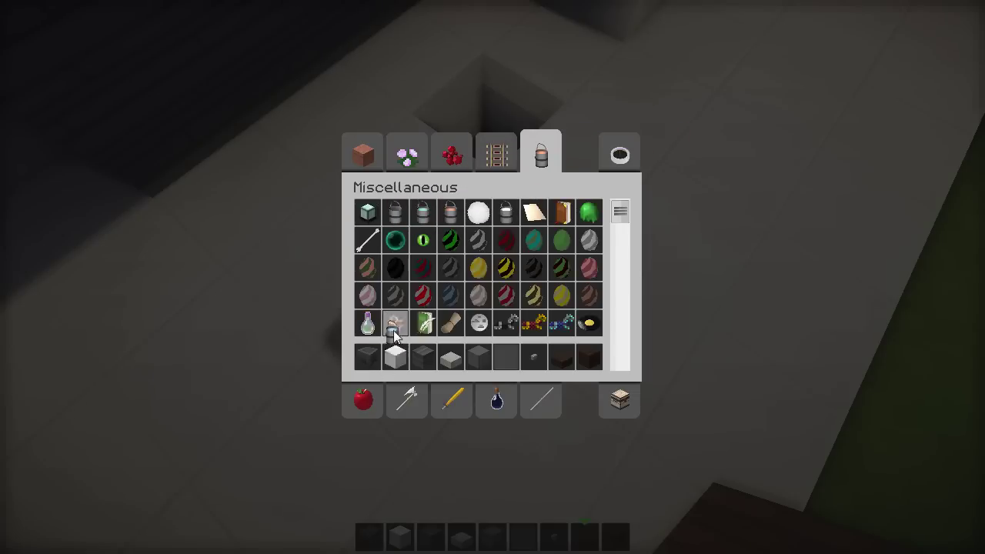
key(2)
key(e)
key(1)
right_click(493, 277)
key(2)
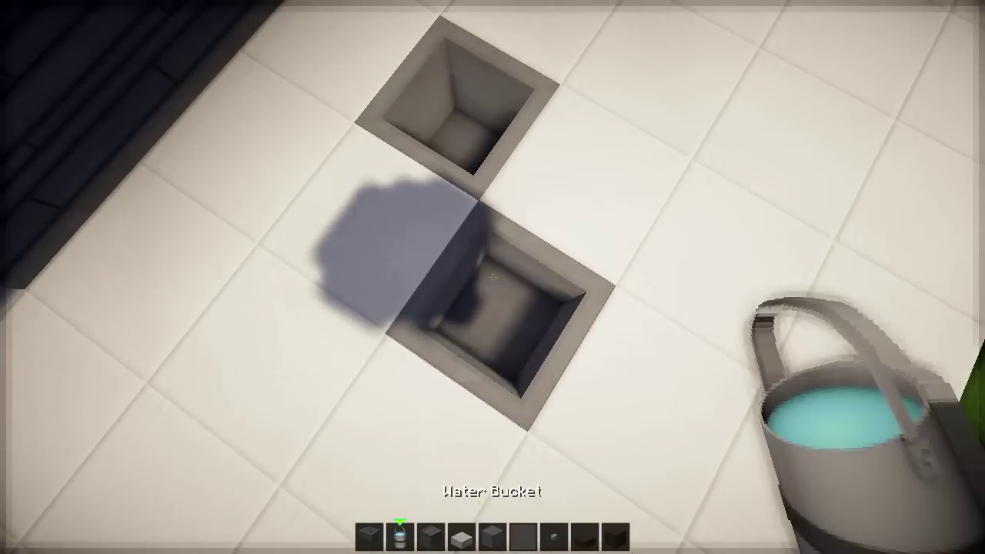
right_click(492, 277)
Step: Cover the water cauldrons with spruce leaf blocks from the creative inventory
key(e)
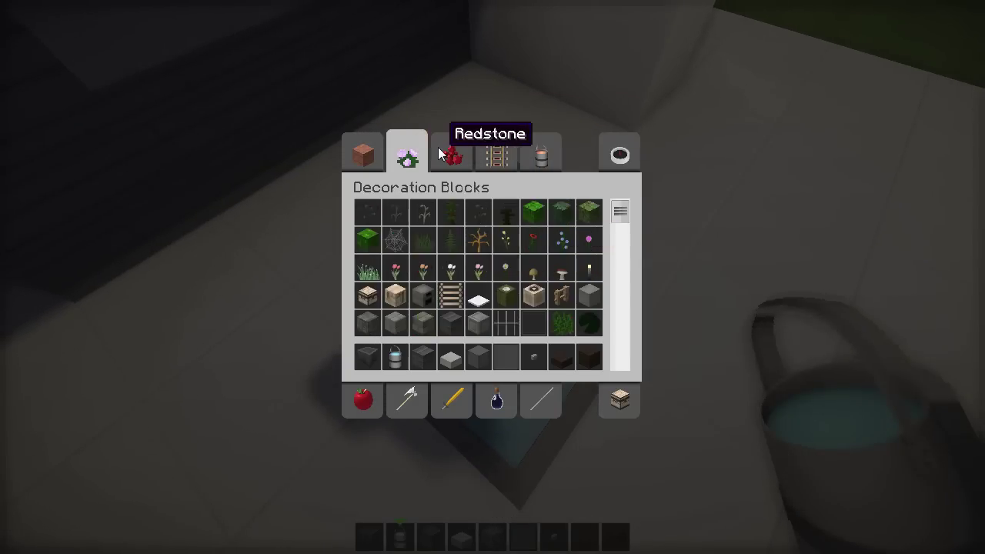
click(561, 203)
click(370, 354)
key(e)
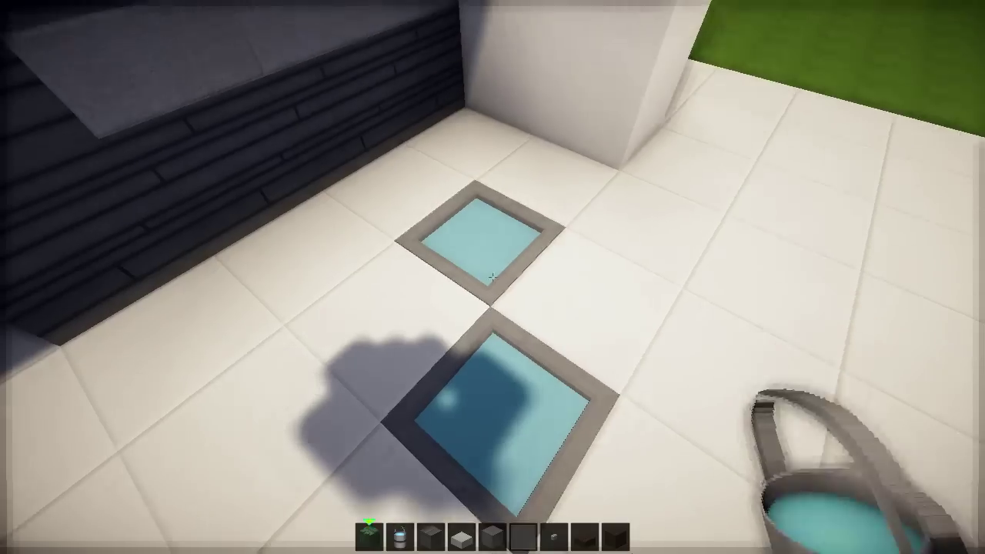
key(1)
right_click(492, 277)
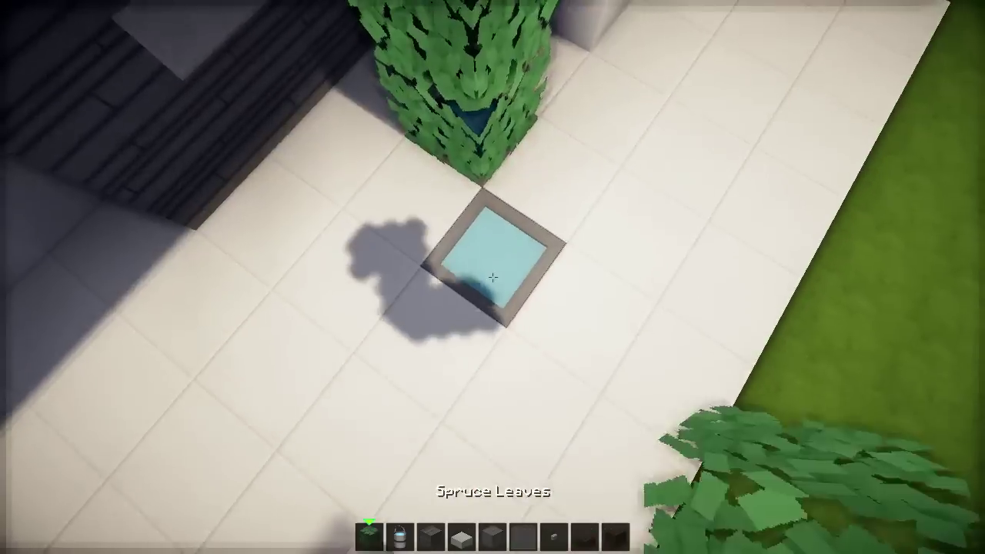
right_click(493, 277)
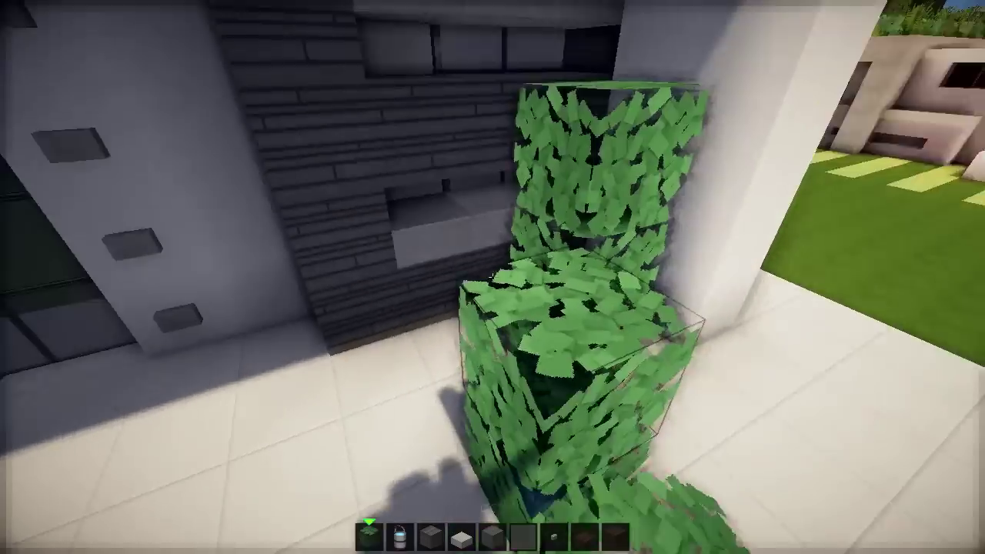
key(s)
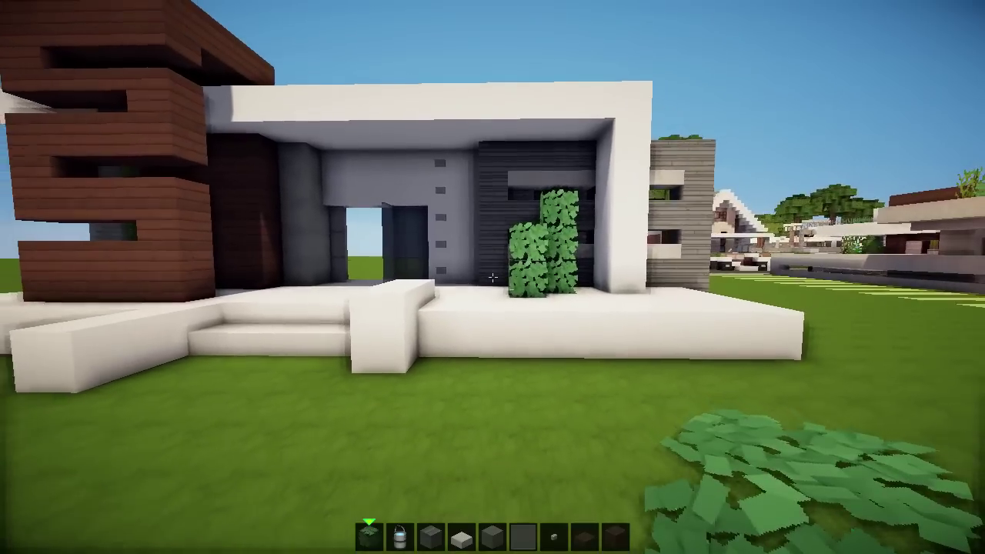
key(s)
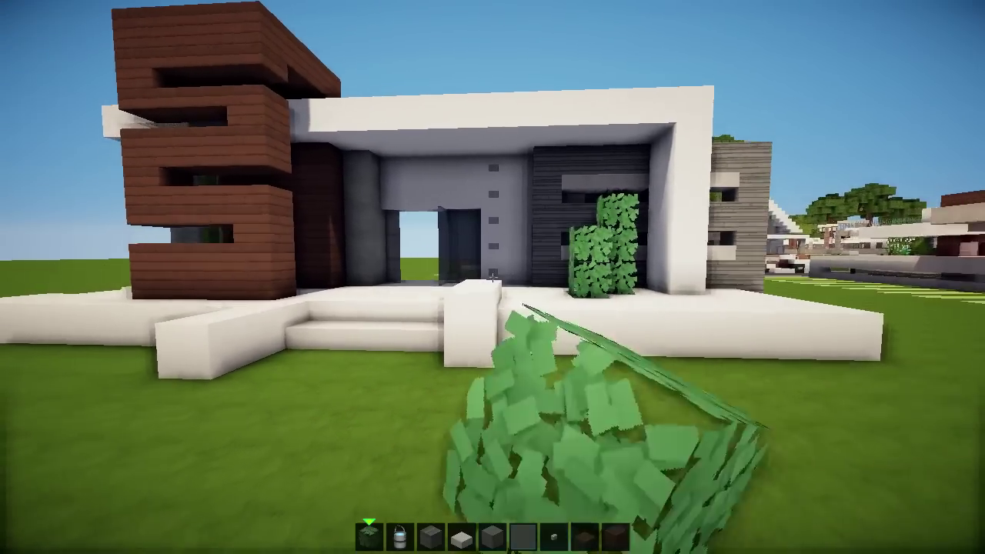
click(493, 277)
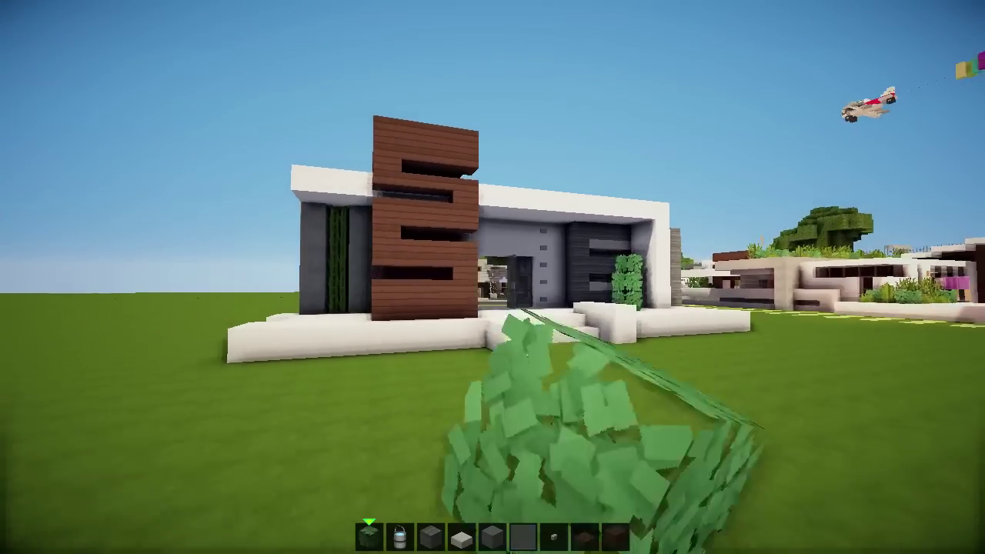
key(w)
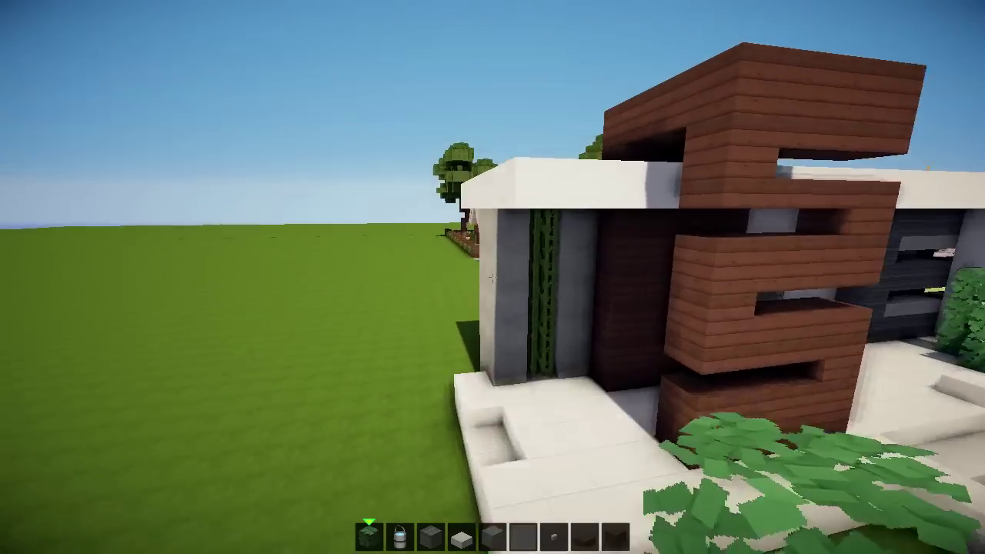
Step: Fill the dirt trench along the white wall with stone, flush with the path
middle_click(492, 277)
key(w)
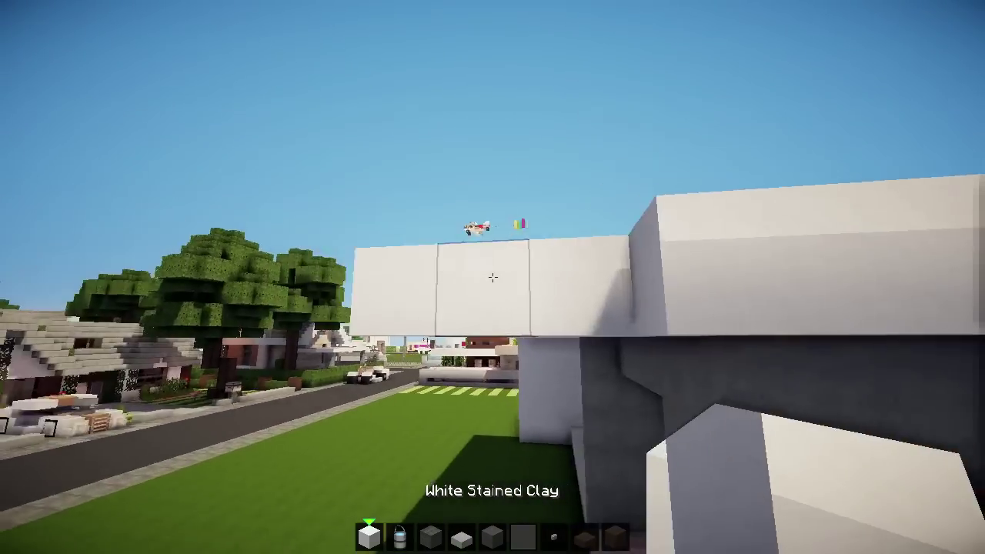
key(space)
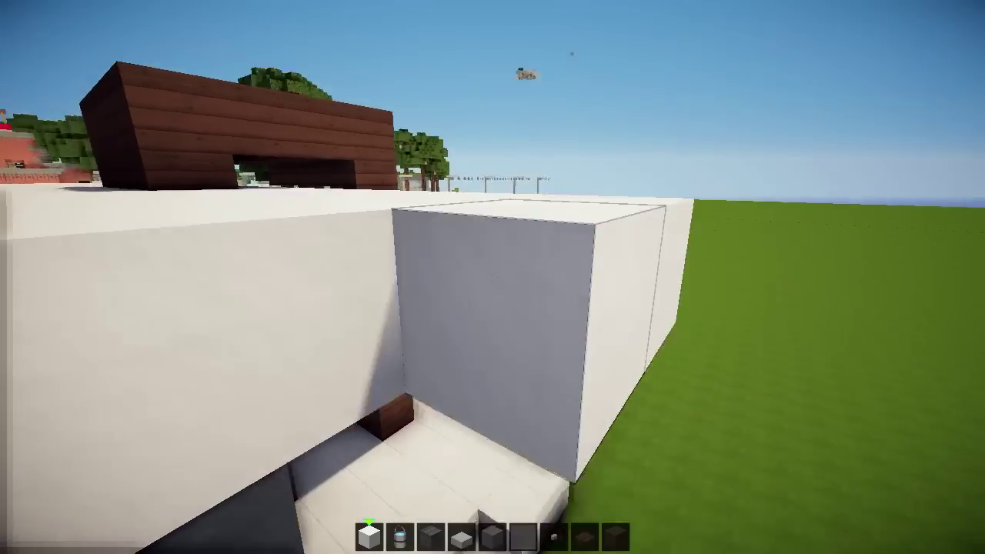
key(s)
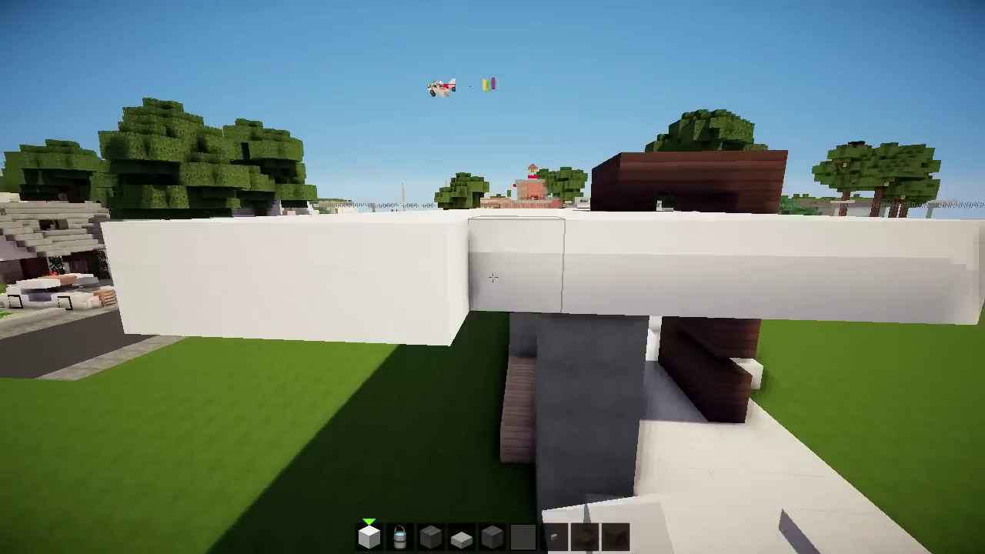
key(a)
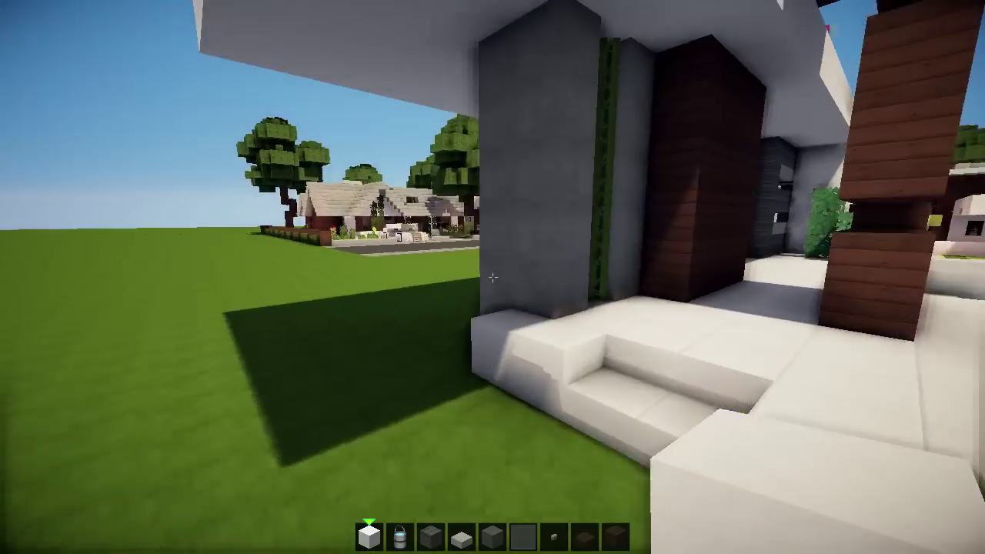
middle_click(492, 277)
key(s)
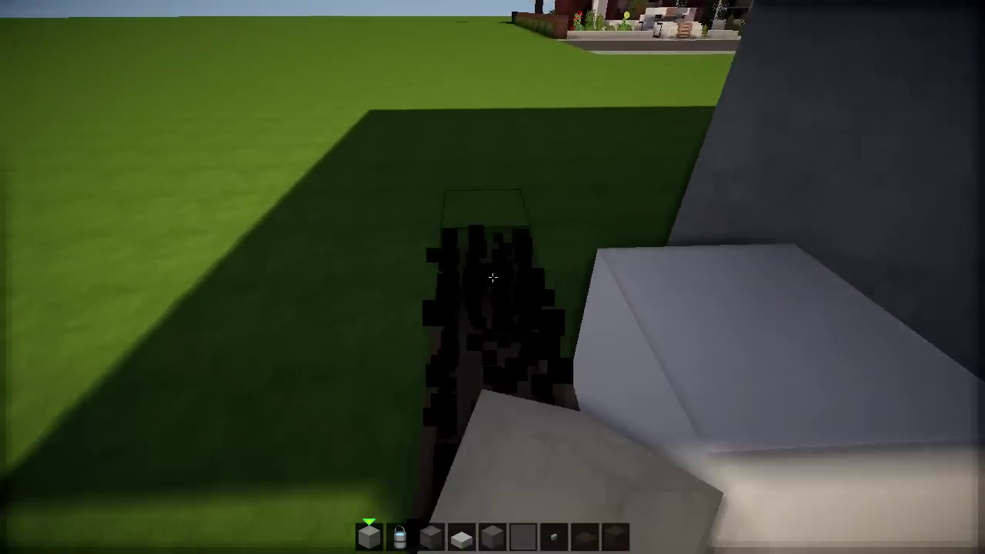
right_click(492, 278)
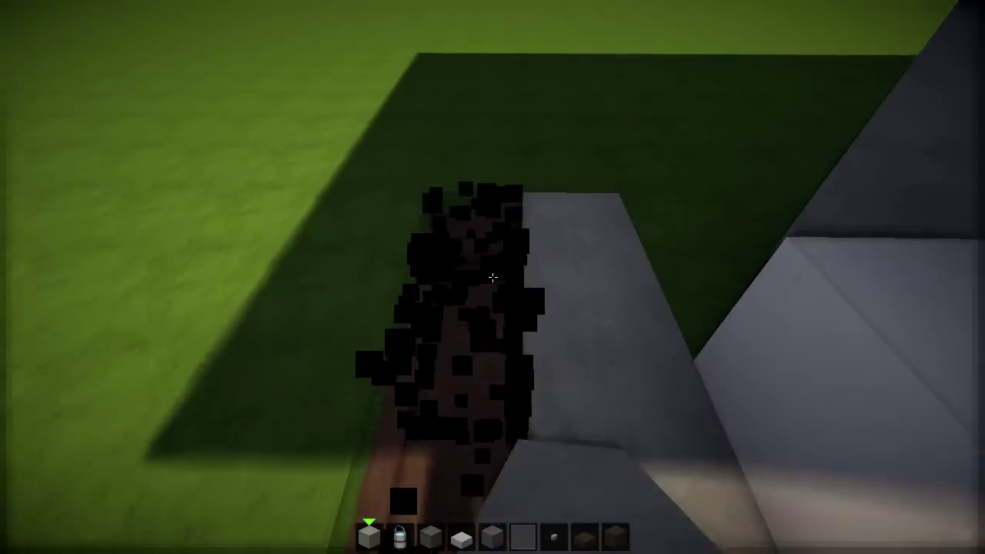
right_click(492, 277)
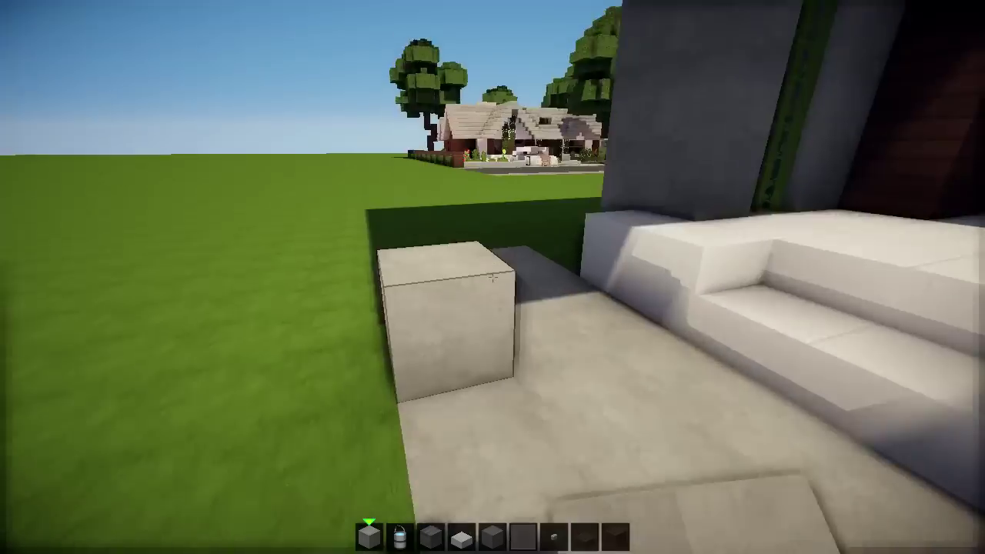
click(492, 277)
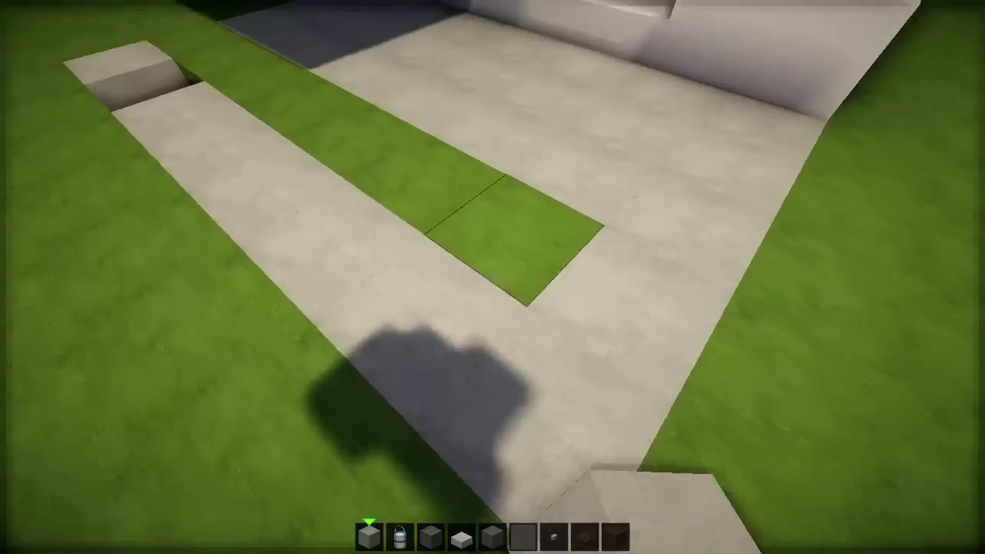
right_click(492, 277)
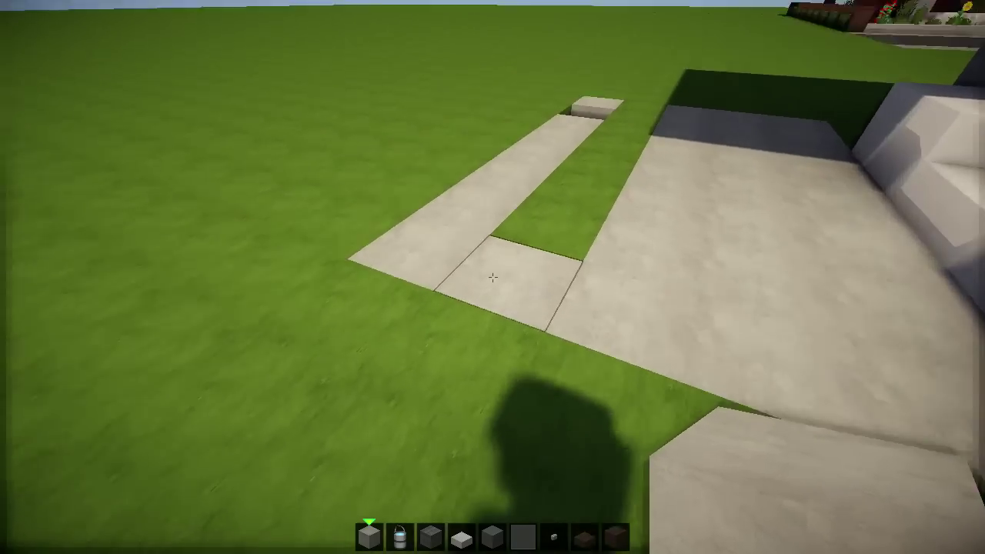
click(492, 277)
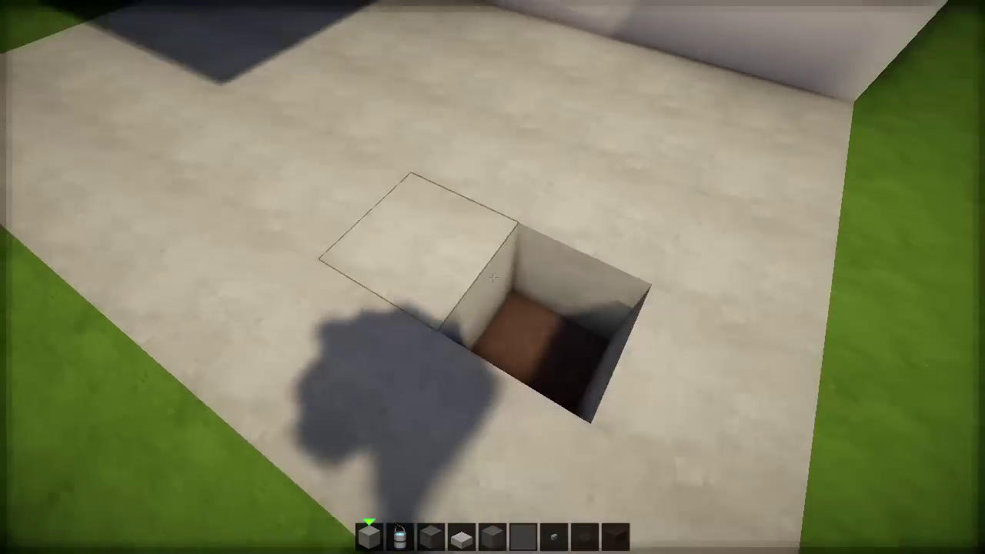
right_click(492, 277)
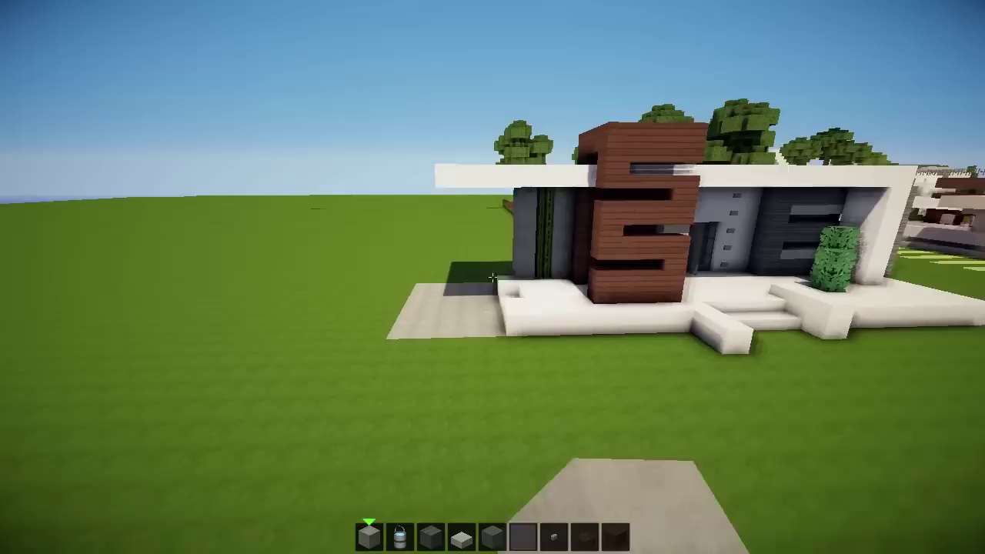
Step: Extend the pale concrete paving onto the lawn beside the white base
key(w)
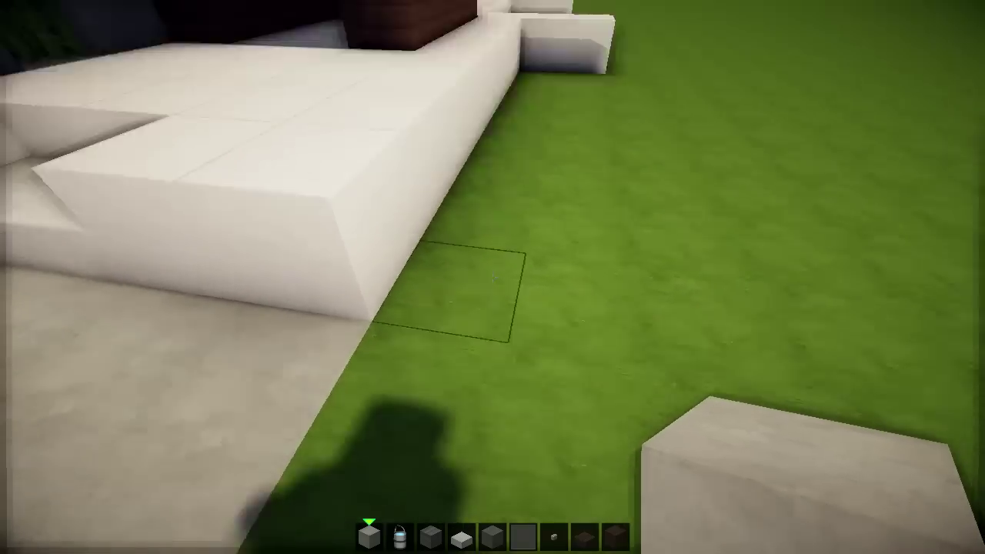
click(493, 277)
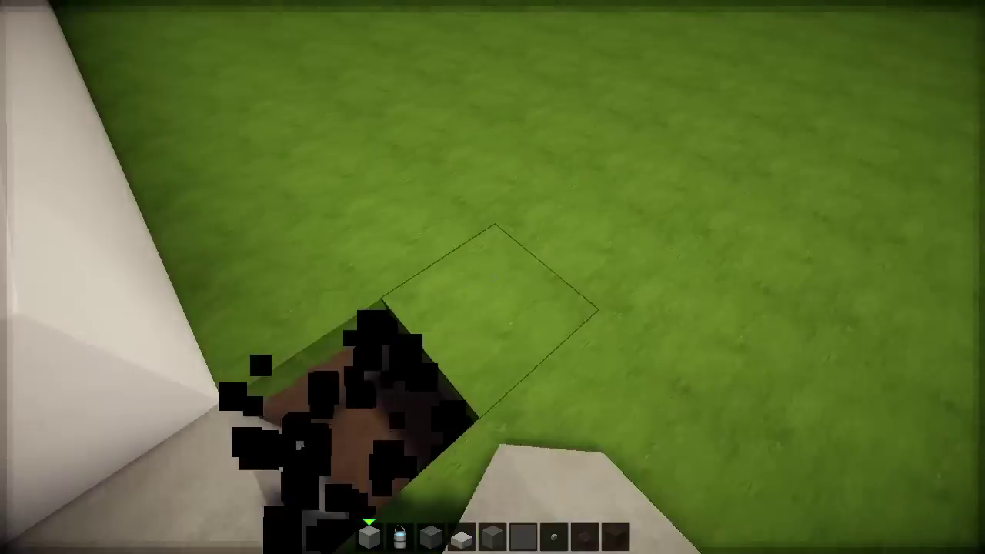
right_click(492, 277)
click(492, 278)
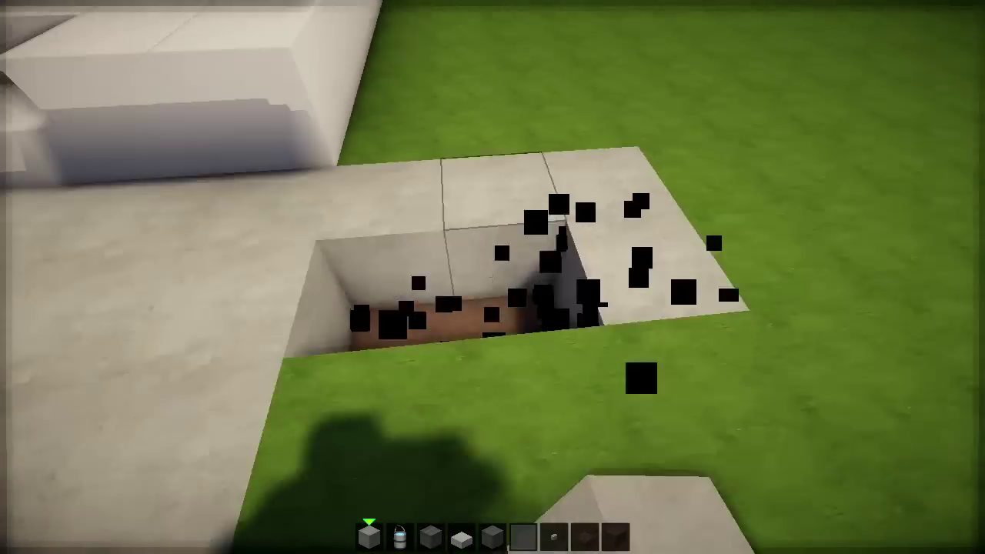
click(493, 277)
right_click(493, 277)
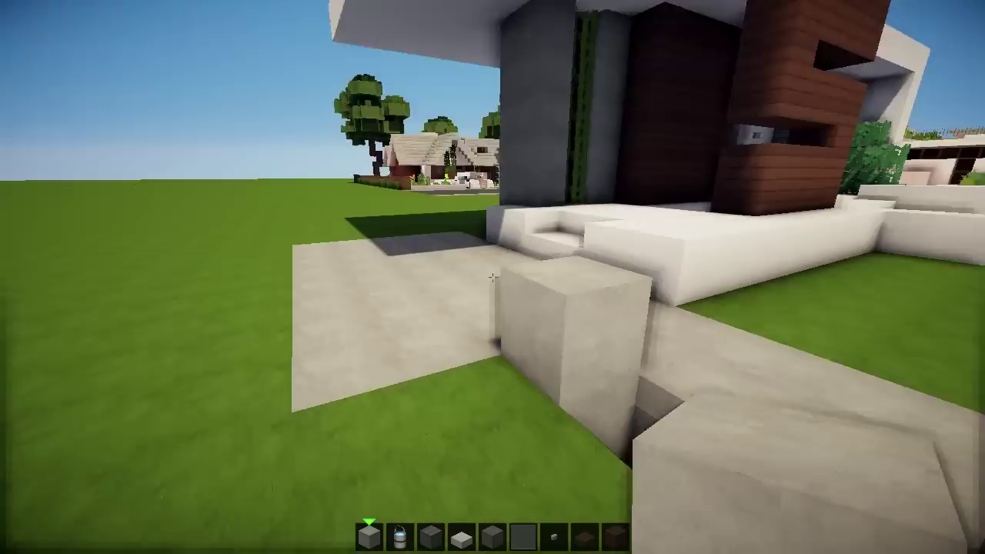
click(492, 278)
click(492, 277)
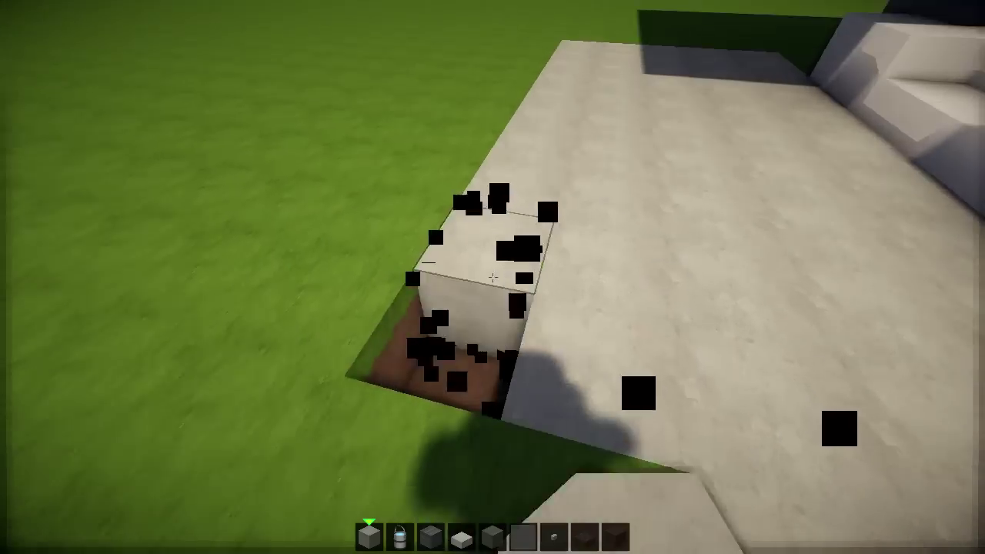
right_click(492, 277)
click(493, 277)
right_click(492, 277)
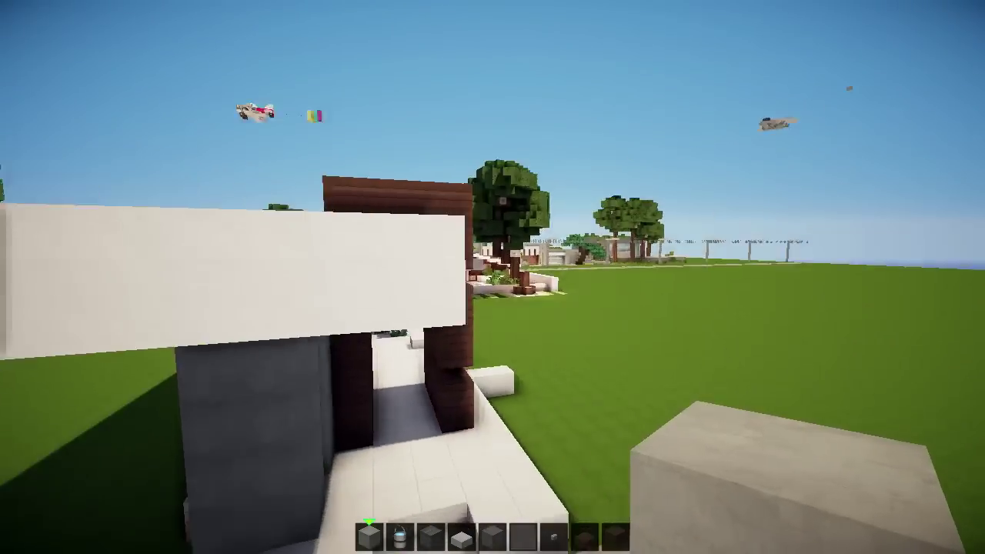
Step: Remove the leftover white clay block and dig out grass at the driveway corner
middle_click(493, 277)
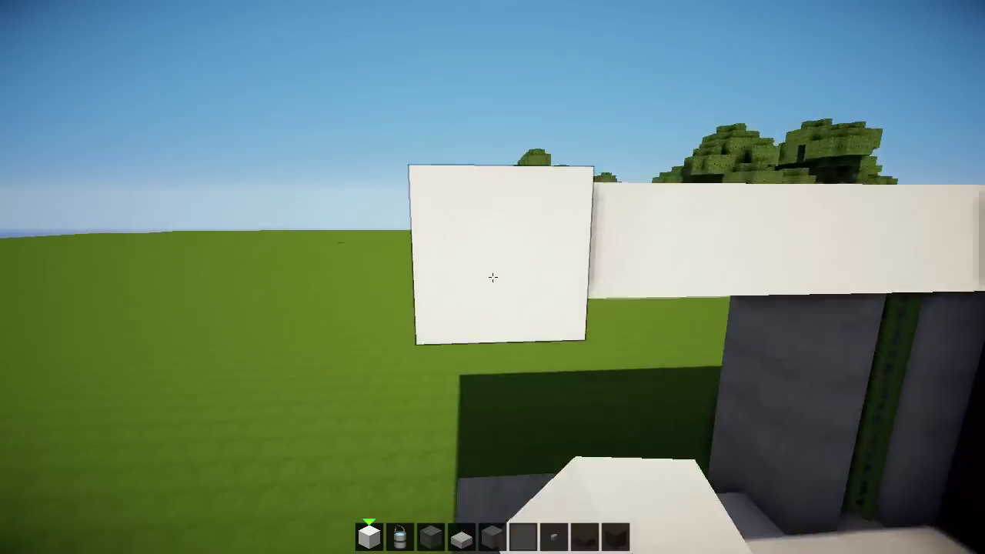
click(492, 277)
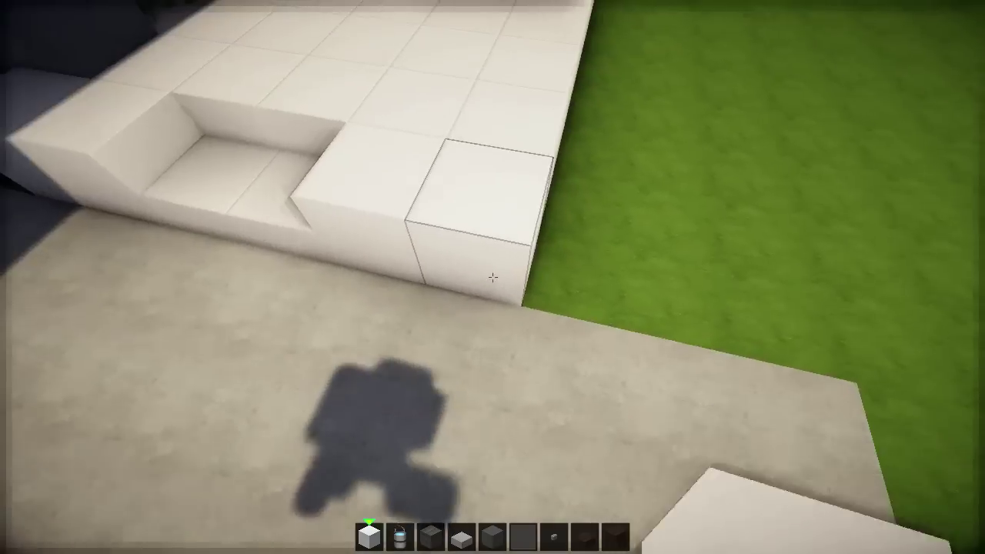
middle_click(492, 277)
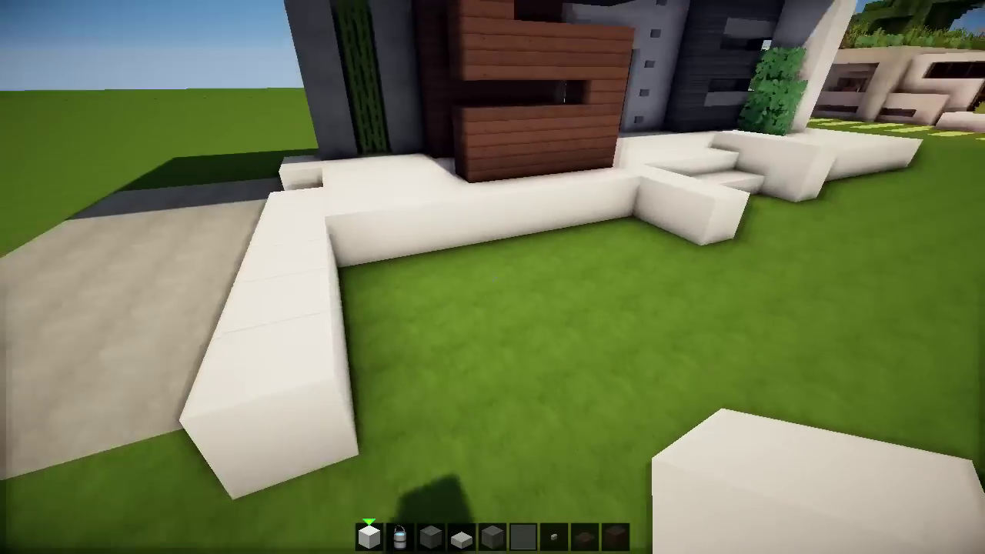
click(492, 277)
middle_click(492, 277)
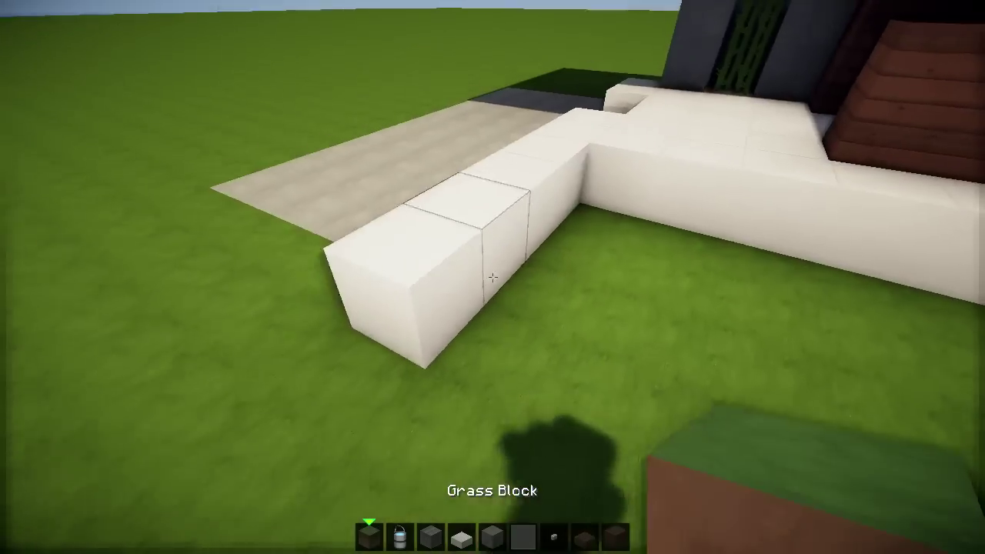
middle_click(493, 277)
click(493, 277)
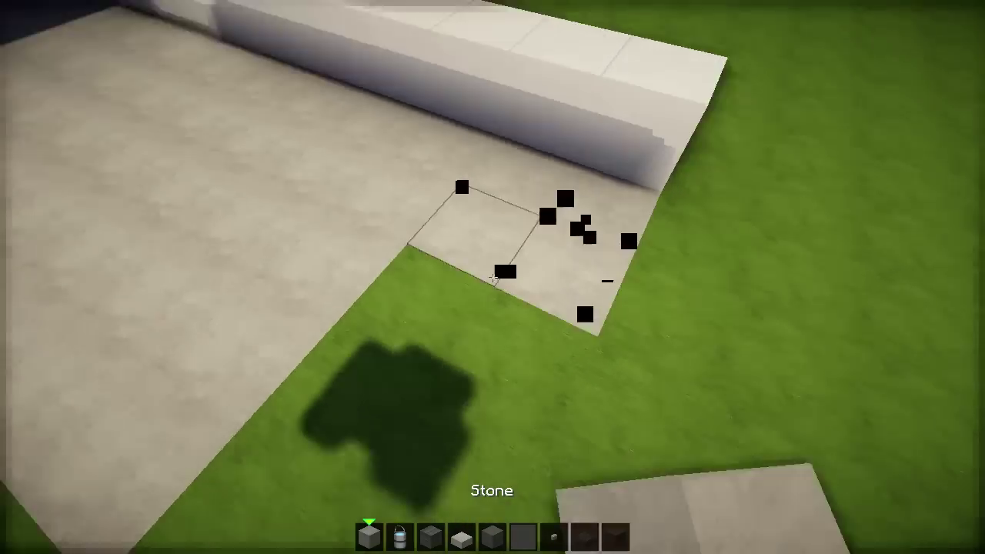
click(492, 277)
click(492, 277)
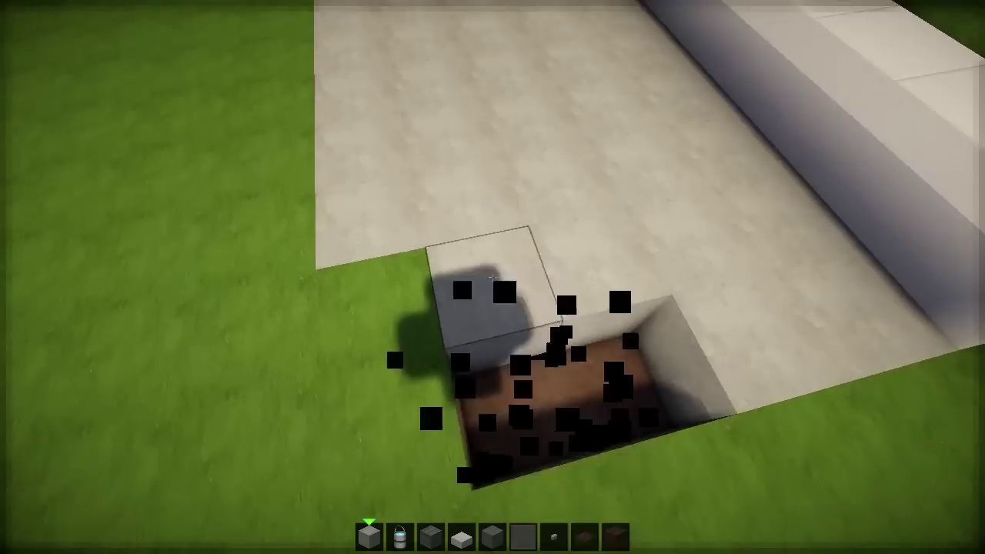
click(493, 277)
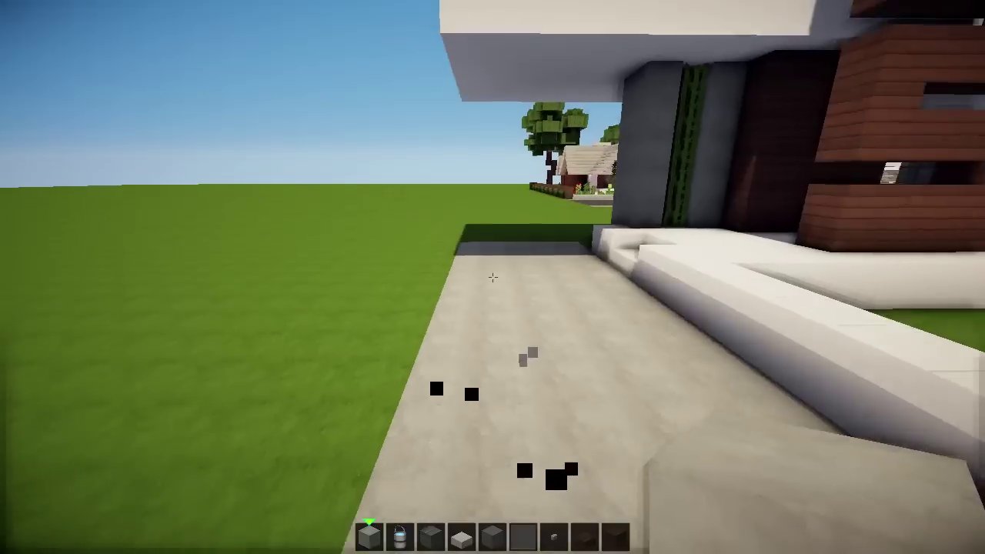
key(s)
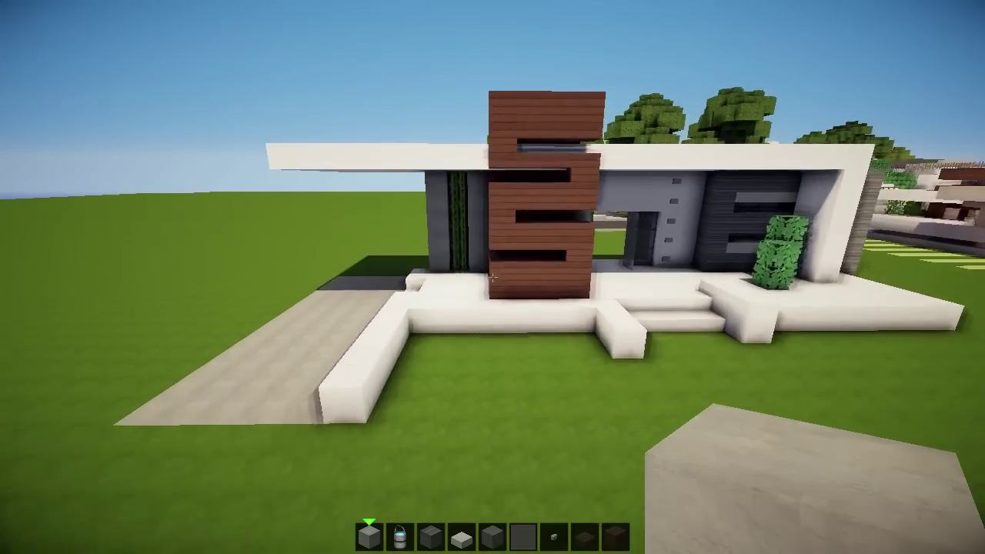
Step: Dig out the first quartz blocks beneath the patio edge
key(w)
click(493, 277)
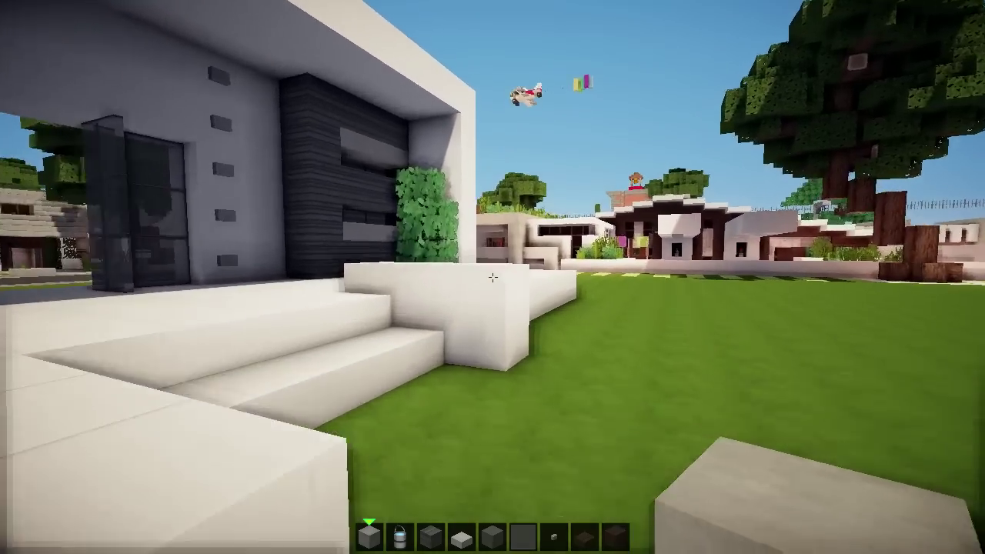
middle_click(493, 277)
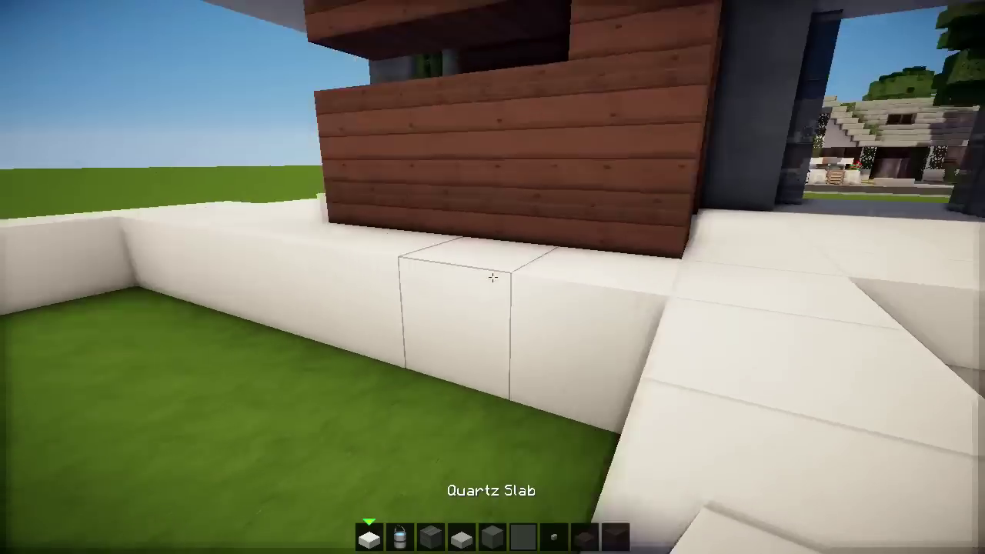
click(493, 277)
click(493, 277)
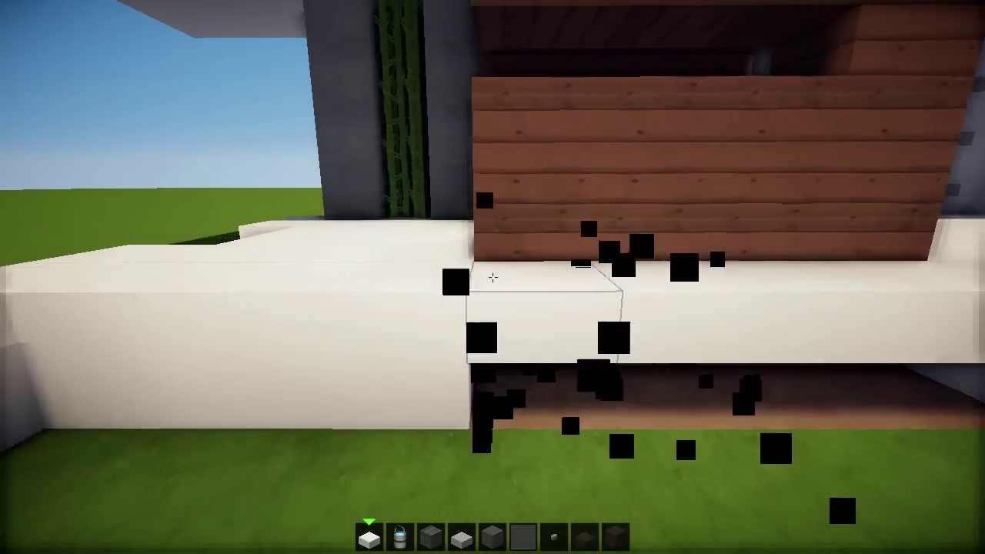
key(s)
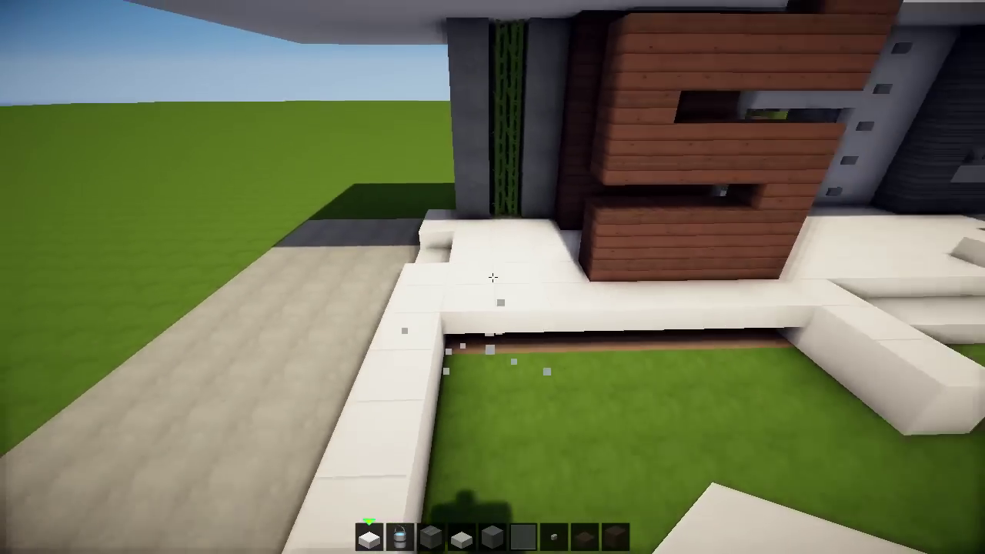
key(s)
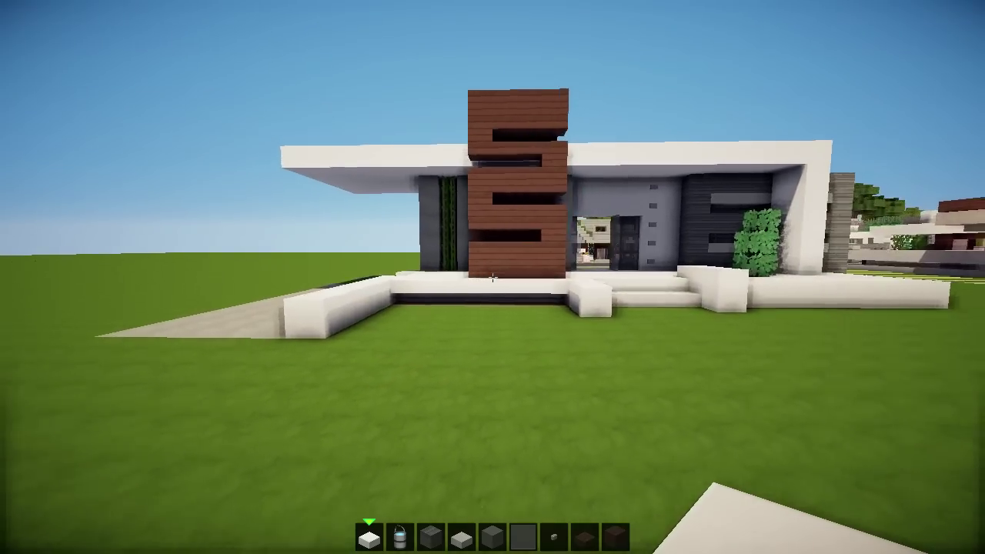
Step: Remove the remaining lower blocks along the patio border up to the brick pillar
key(w)
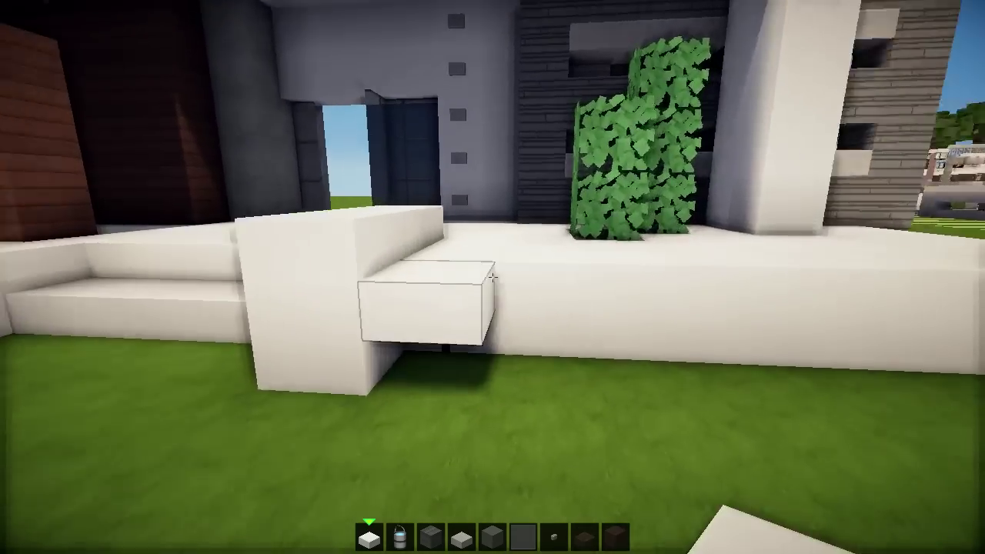
click(493, 277)
click(492, 277)
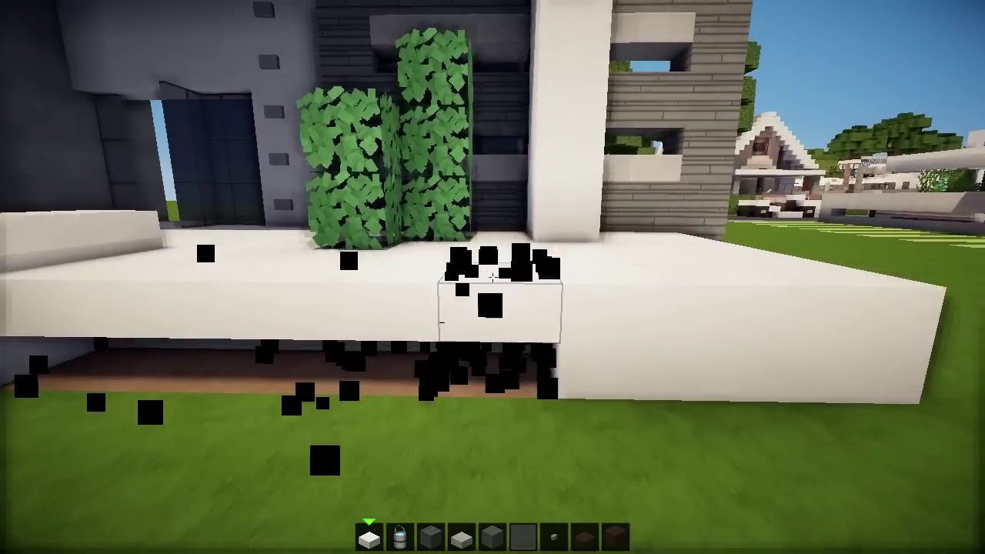
click(493, 277)
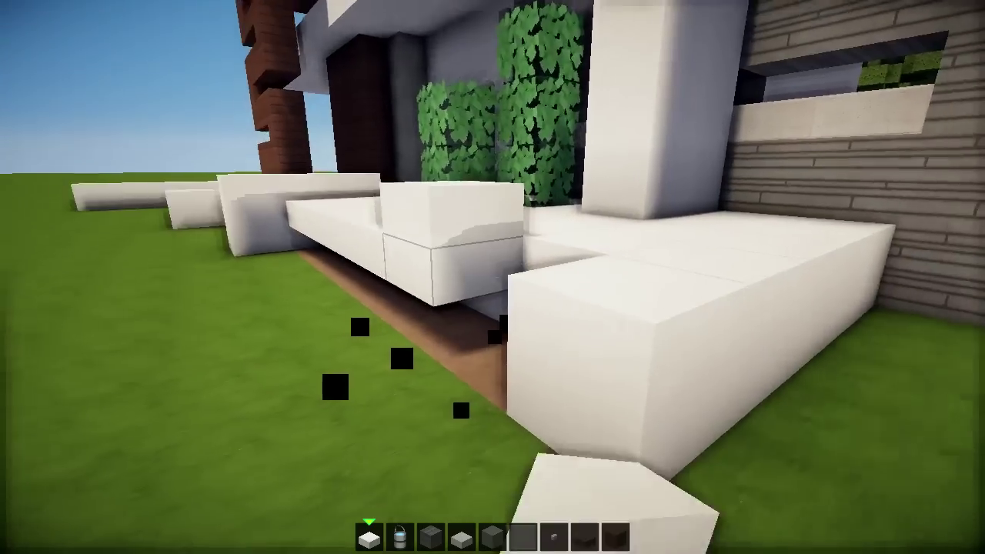
click(493, 277)
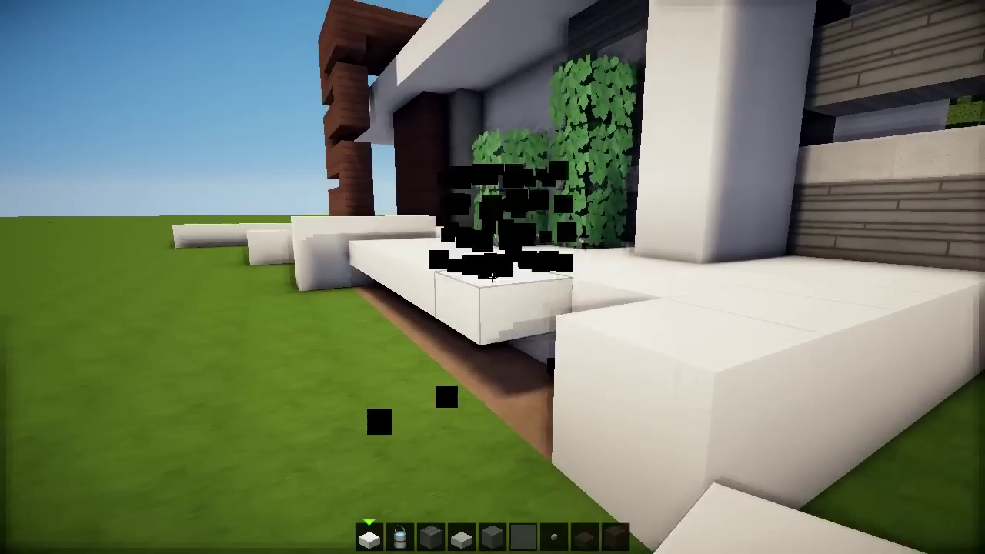
click(492, 277)
click(492, 277)
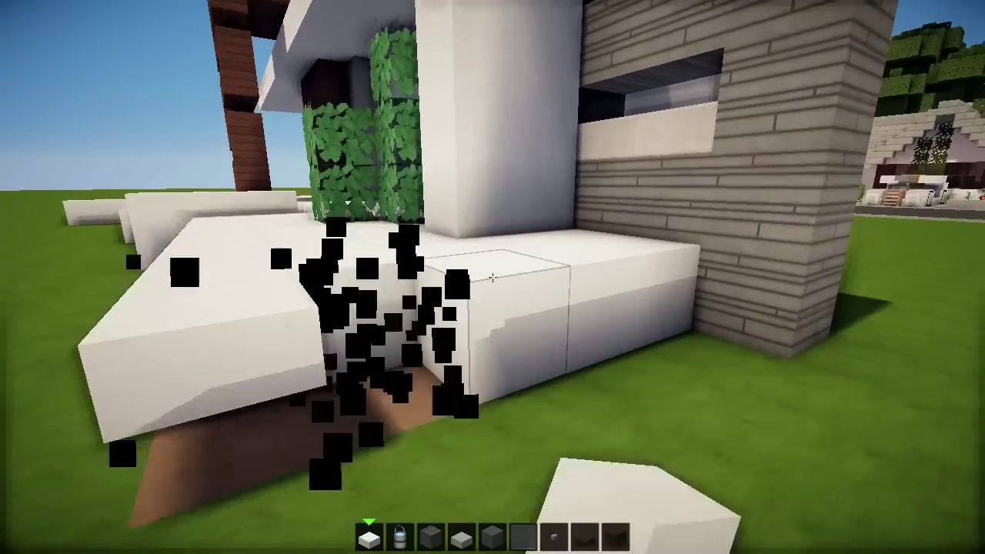
click(493, 277)
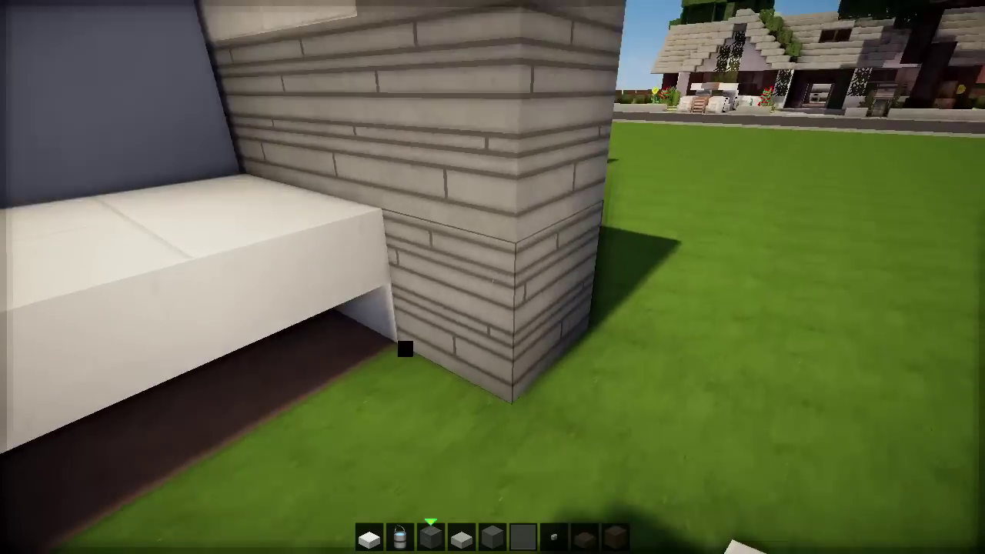
click(493, 277)
key(3)
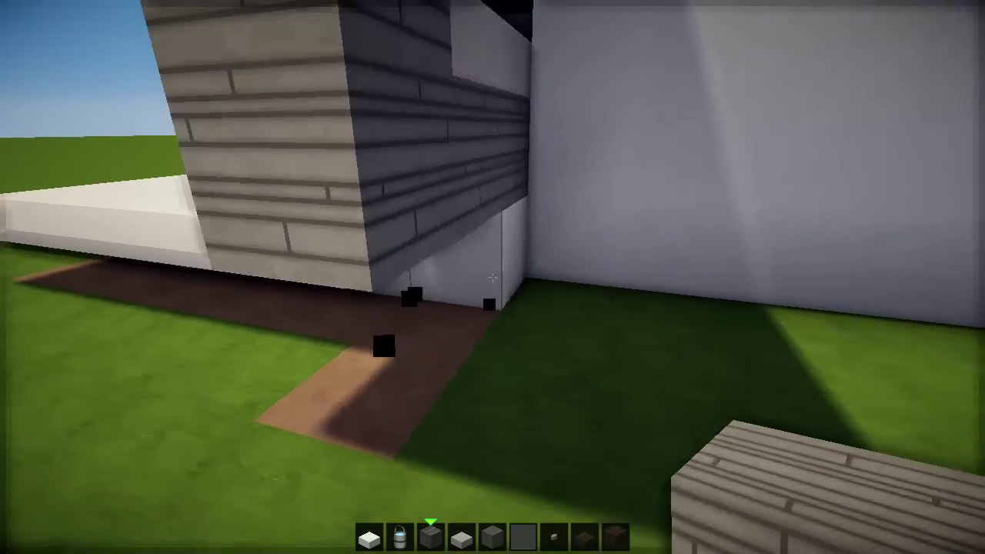
click(492, 277)
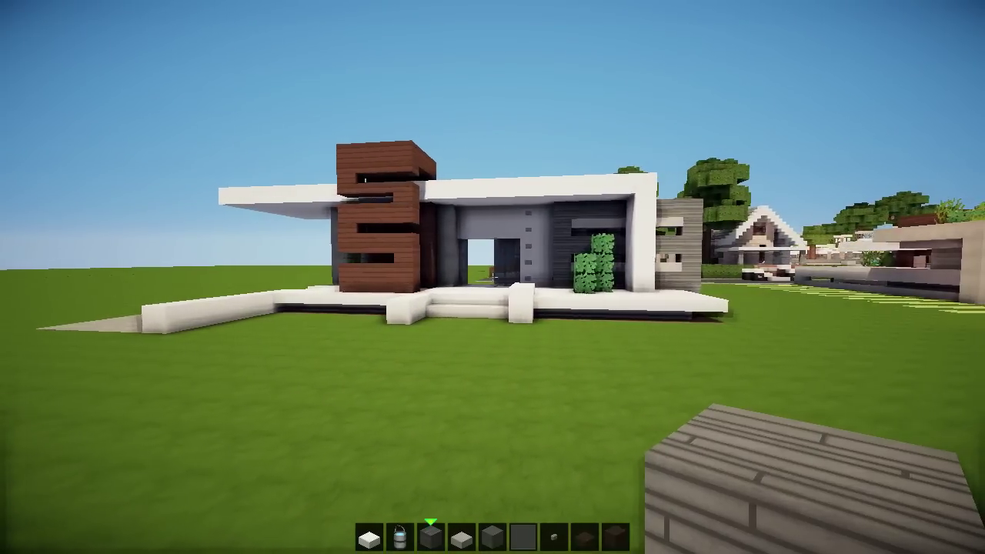
Step: Replace two front lawn blocks with stone
key(e)
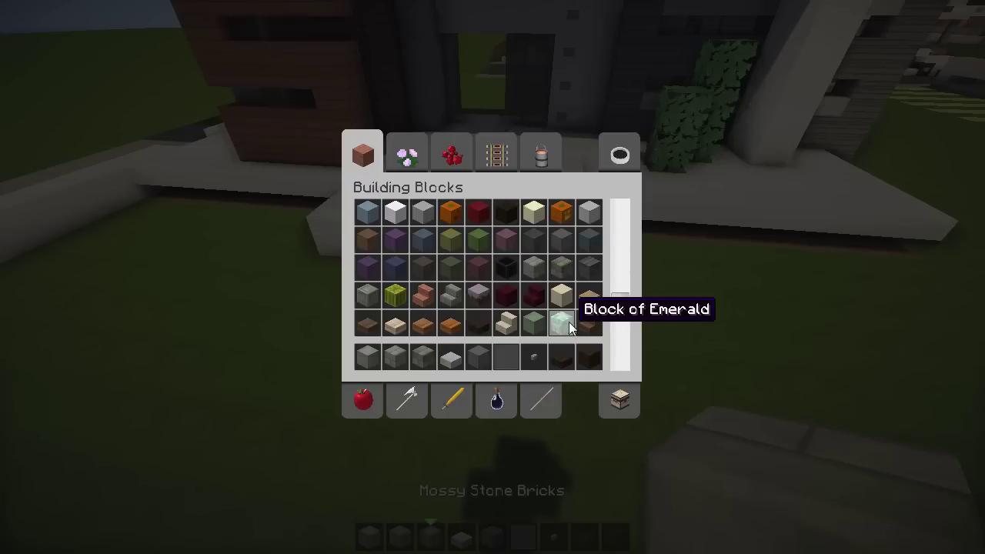
key(e)
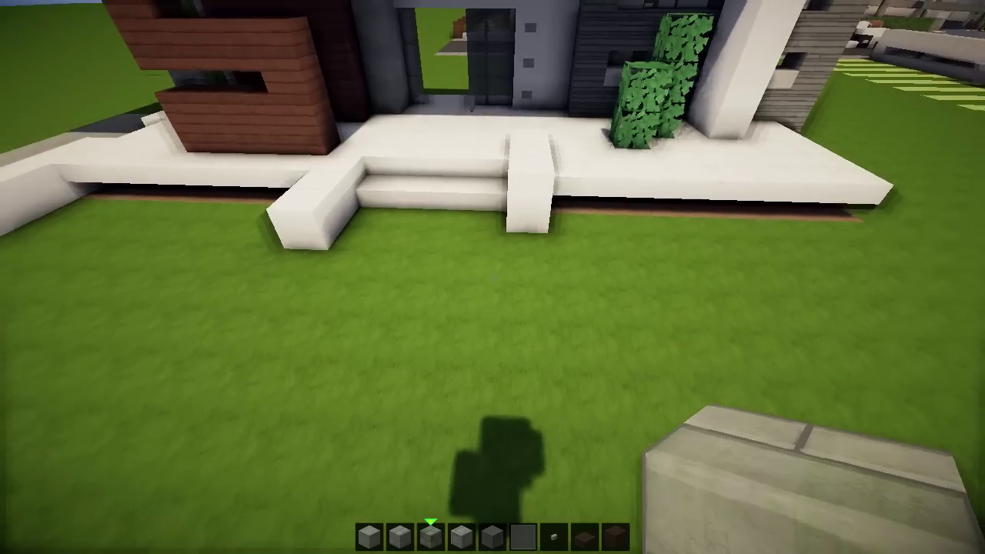
key(1)
click(493, 277)
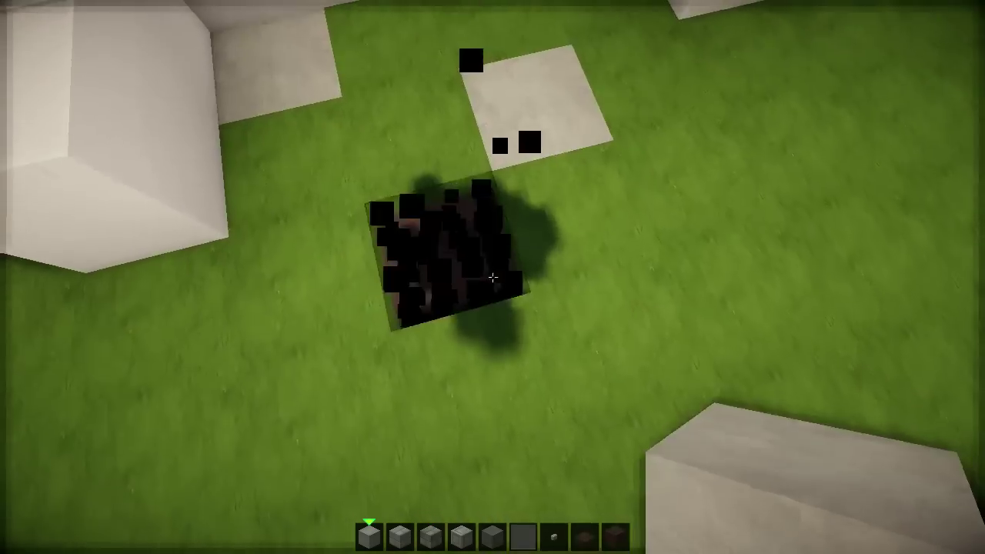
right_click(492, 277)
click(492, 277)
right_click(492, 277)
Step: Dig out more lawn blocks in front of the steps for the path
key(w)
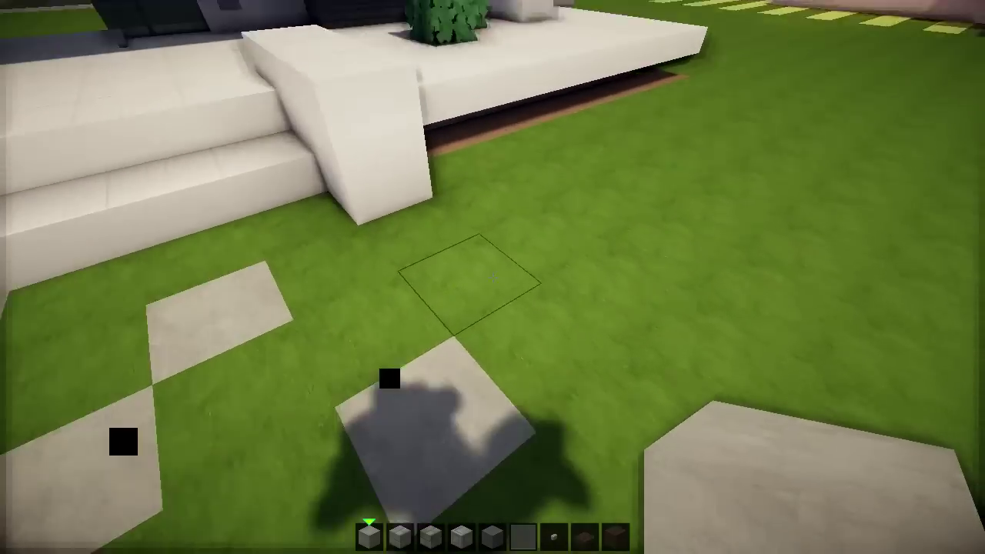
click(493, 277)
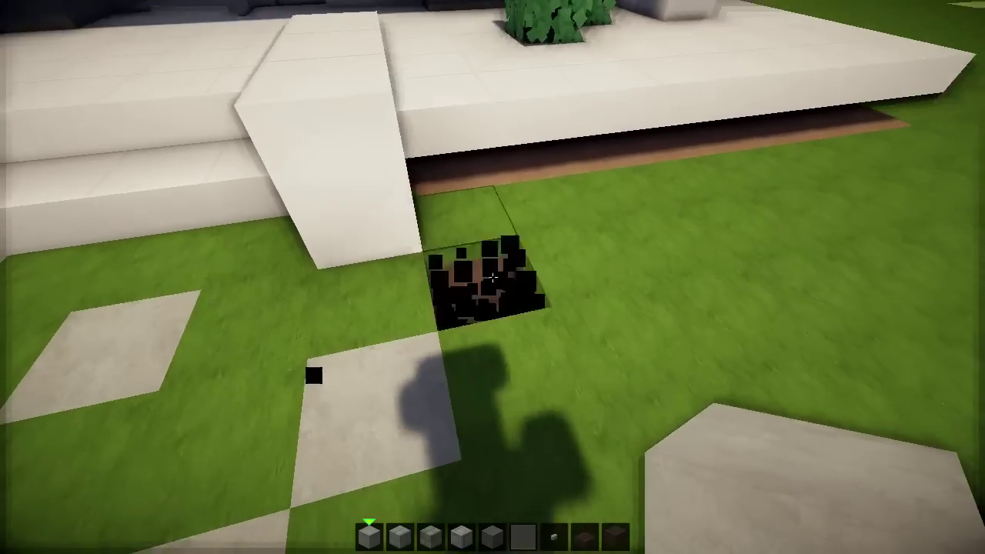
key(3)
click(492, 277)
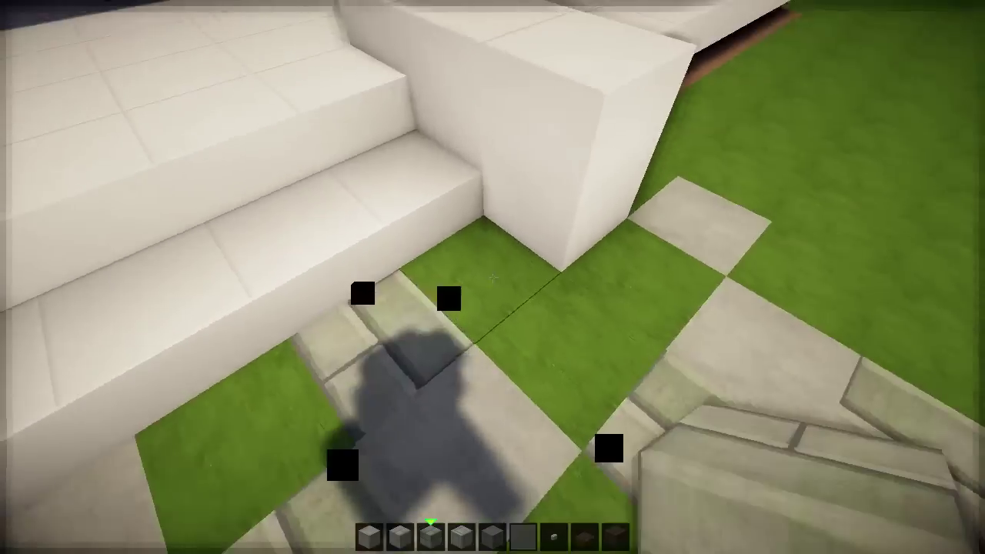
click(493, 278)
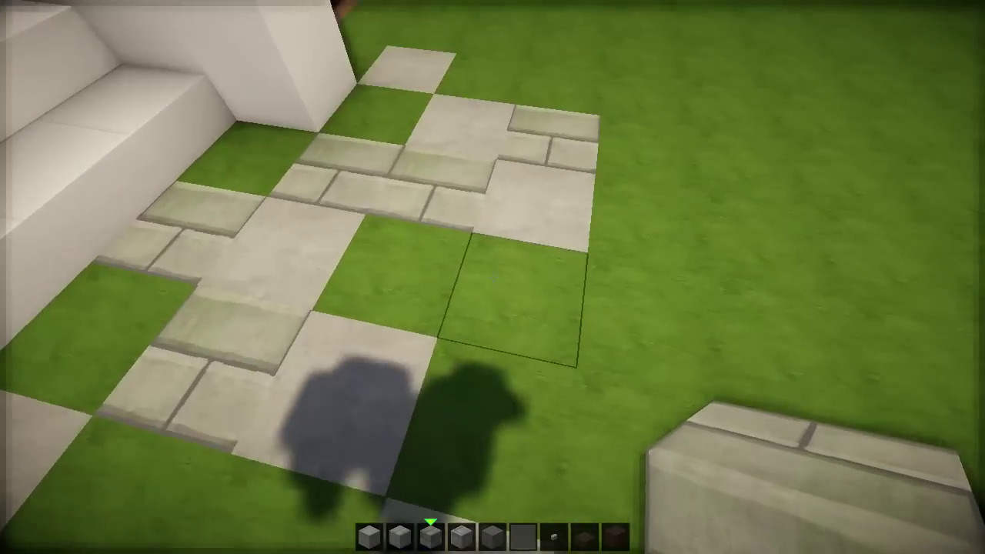
click(493, 278)
Step: Set three chiseled stone brick tiles into the path near the steps
key(4)
click(493, 277)
right_click(492, 277)
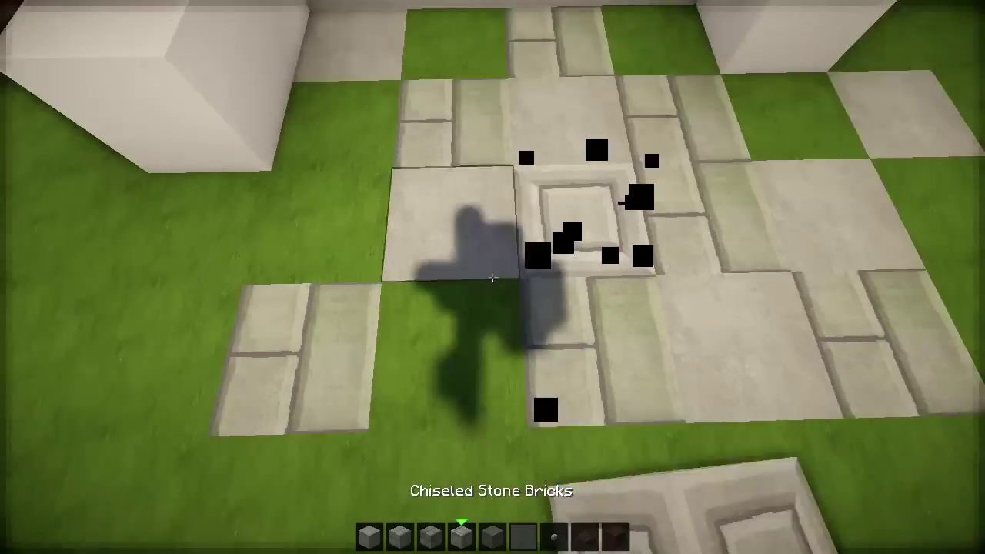
click(492, 277)
right_click(493, 277)
click(492, 277)
right_click(492, 277)
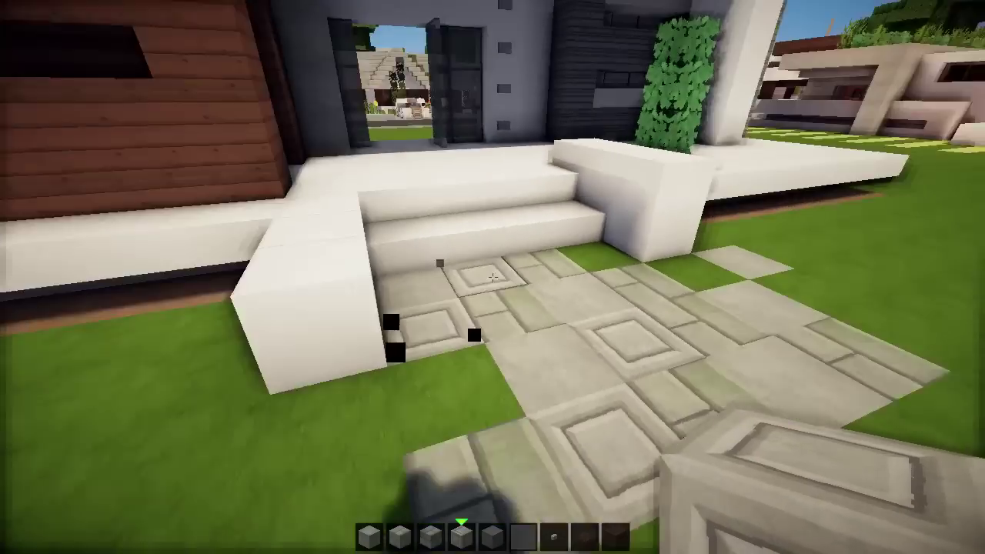
scroll(493, 277, up, 2)
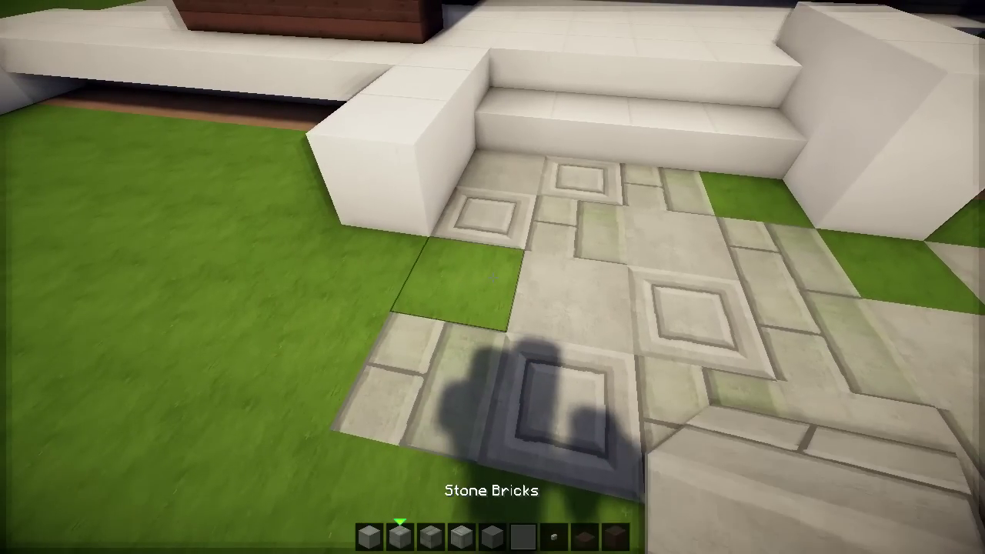
Step: Extend the path edge with stone brick blocks
click(493, 277)
right_click(493, 277)
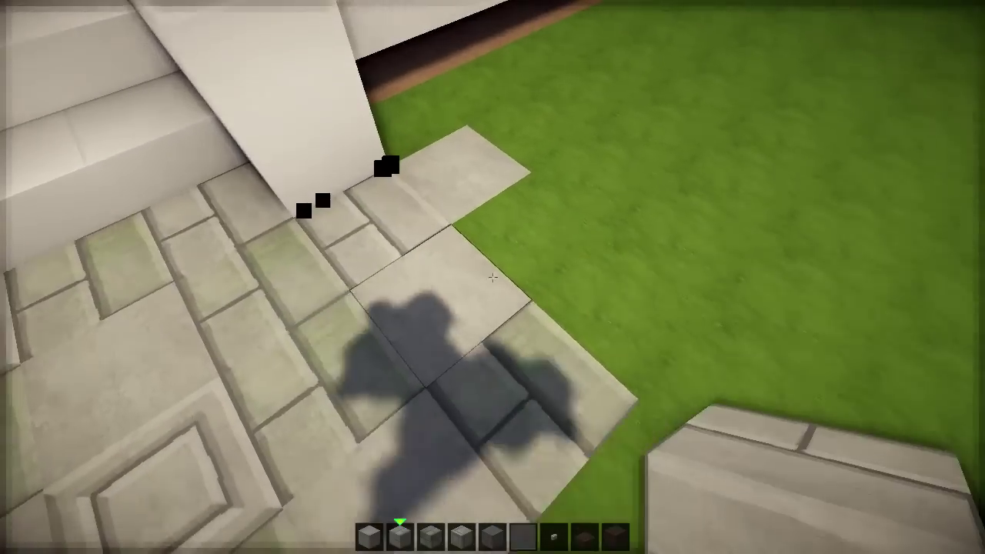
click(492, 277)
right_click(493, 278)
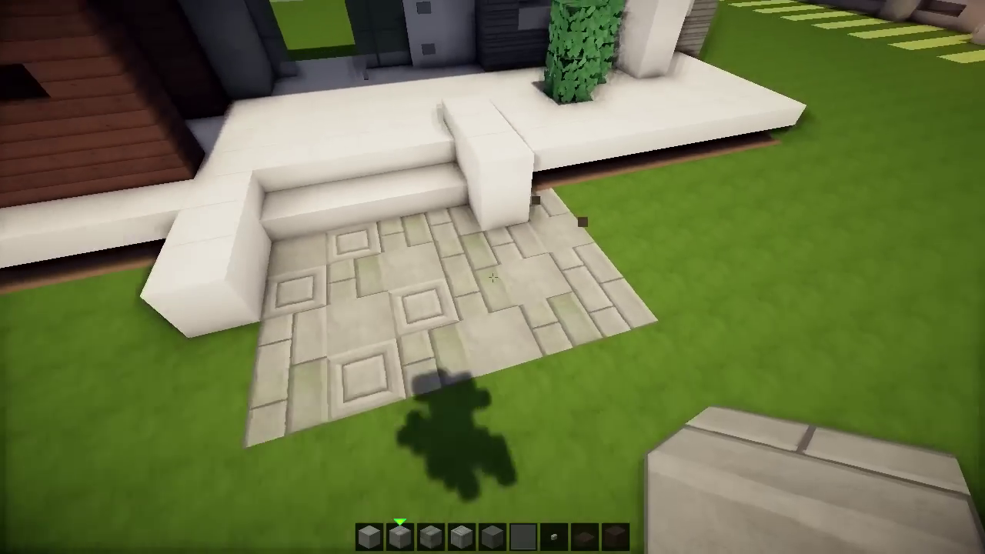
scroll(493, 277, up, 1)
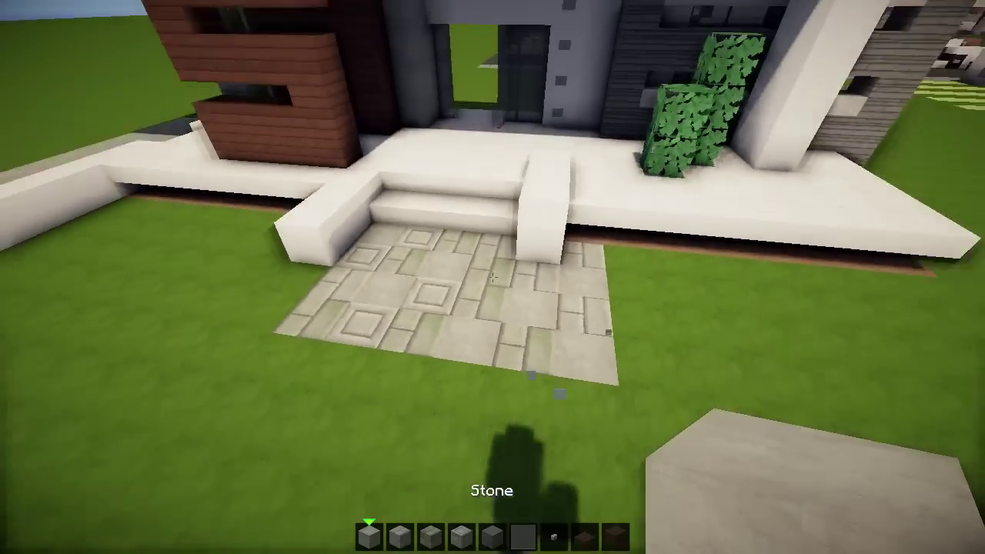
scroll(493, 277, down, 3)
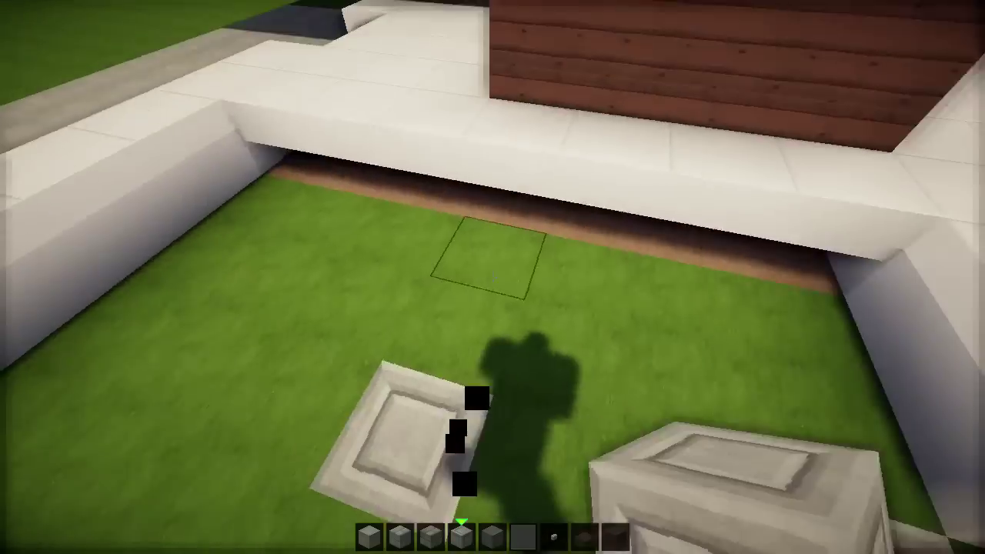
Step: Replace lawn blocks with flush stone and stone brick tiles
key(1)
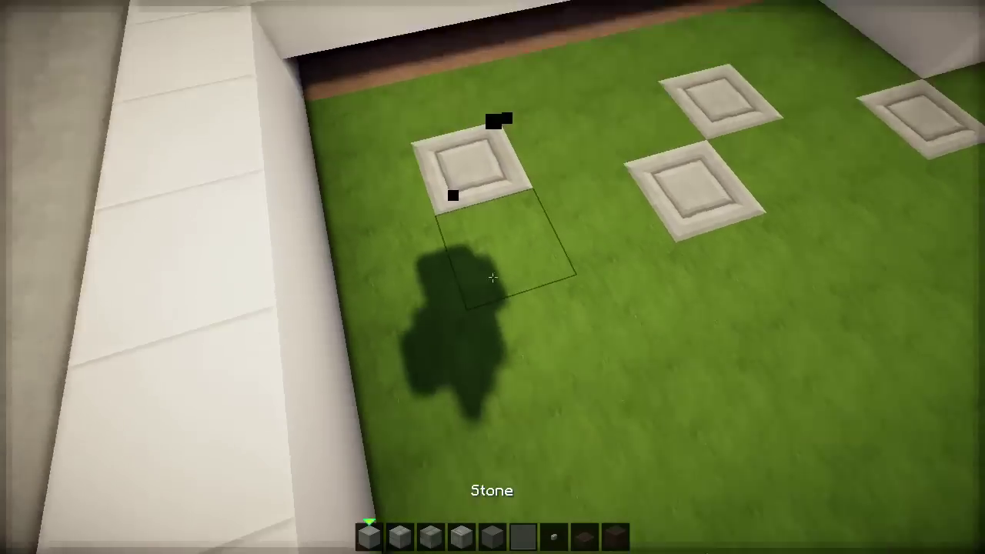
click(493, 277)
right_click(493, 278)
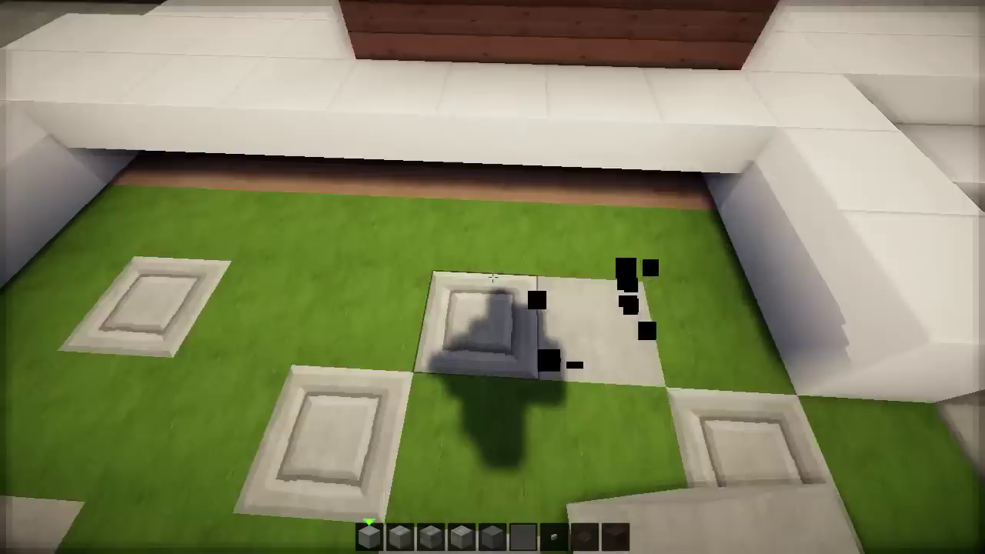
click(493, 277)
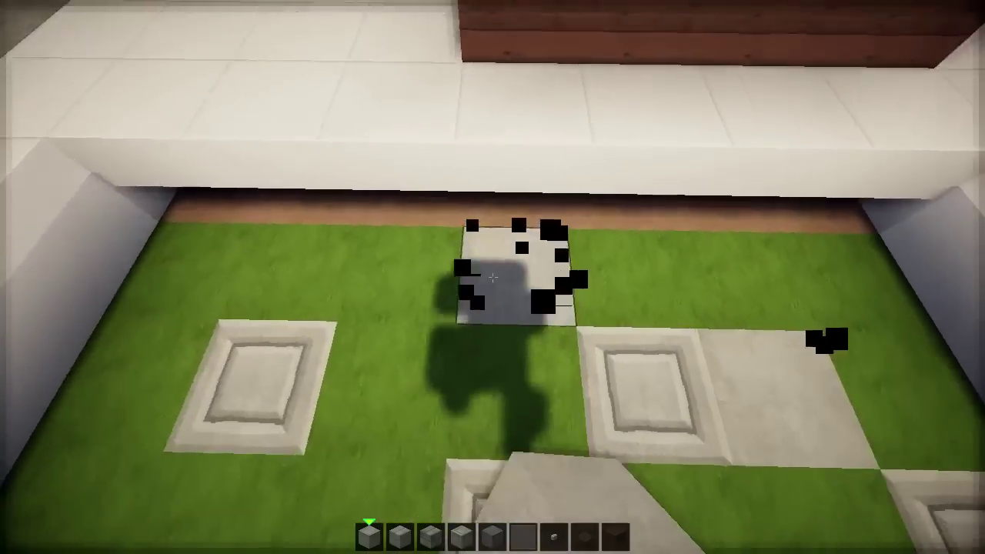
click(492, 277)
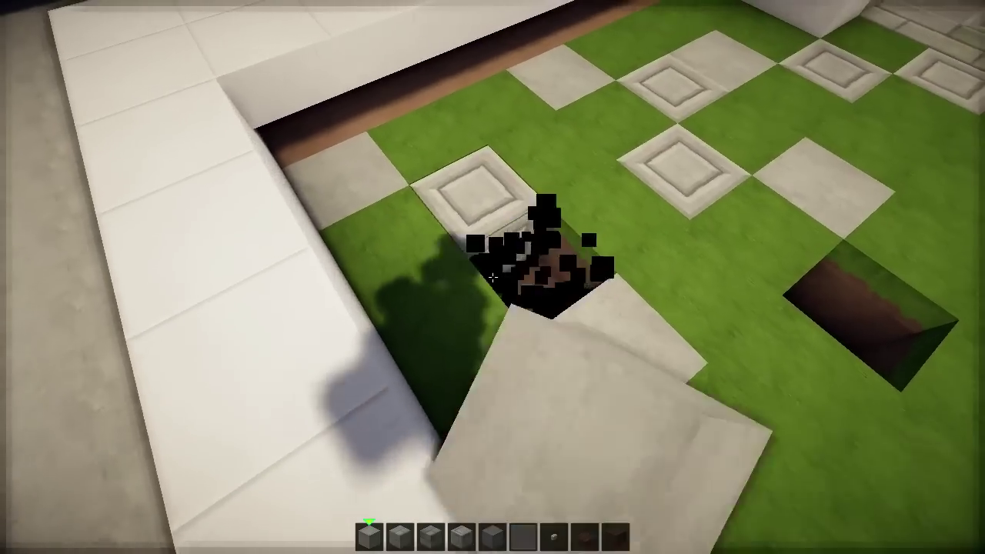
right_click(492, 277)
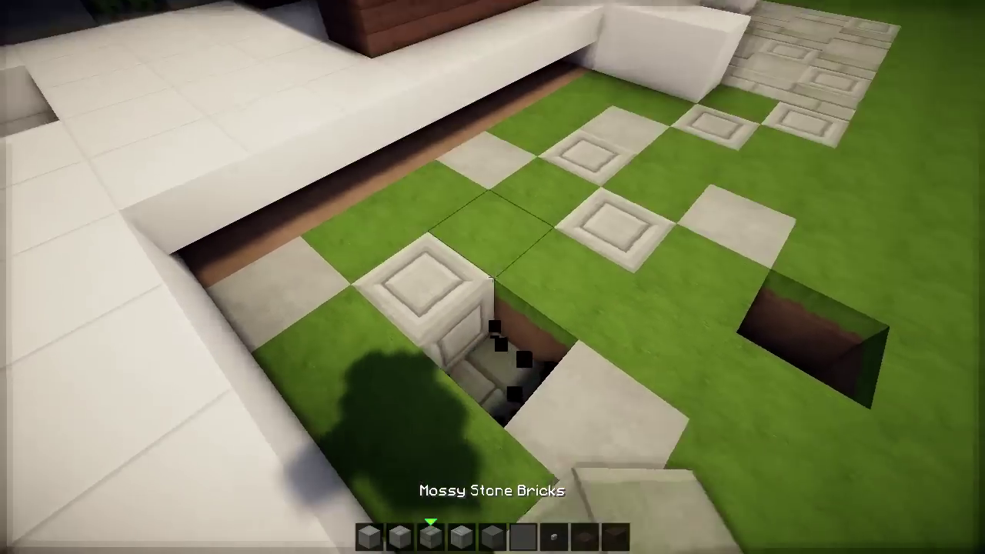
right_click(493, 277)
click(492, 277)
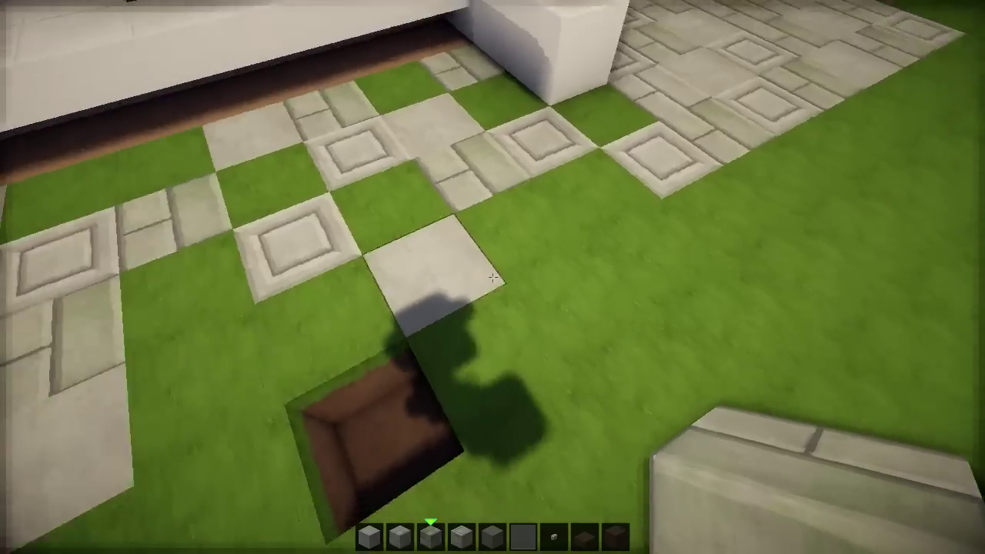
click(493, 277)
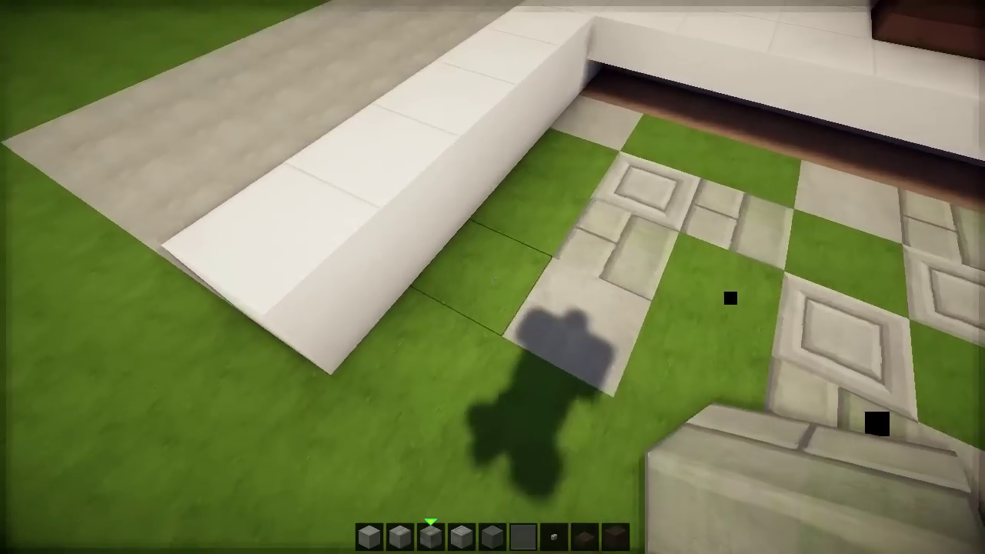
right_click(493, 277)
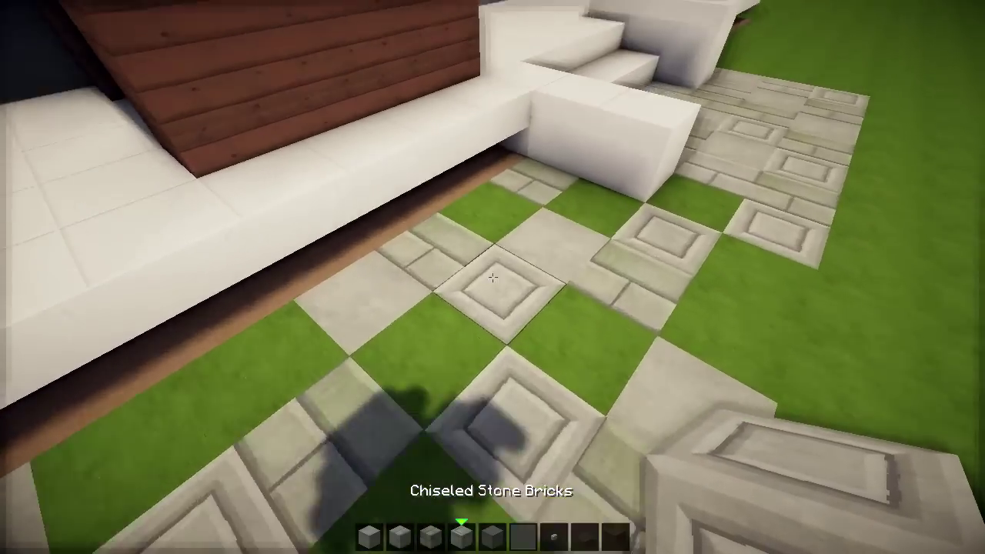
scroll(492, 277, up, 3)
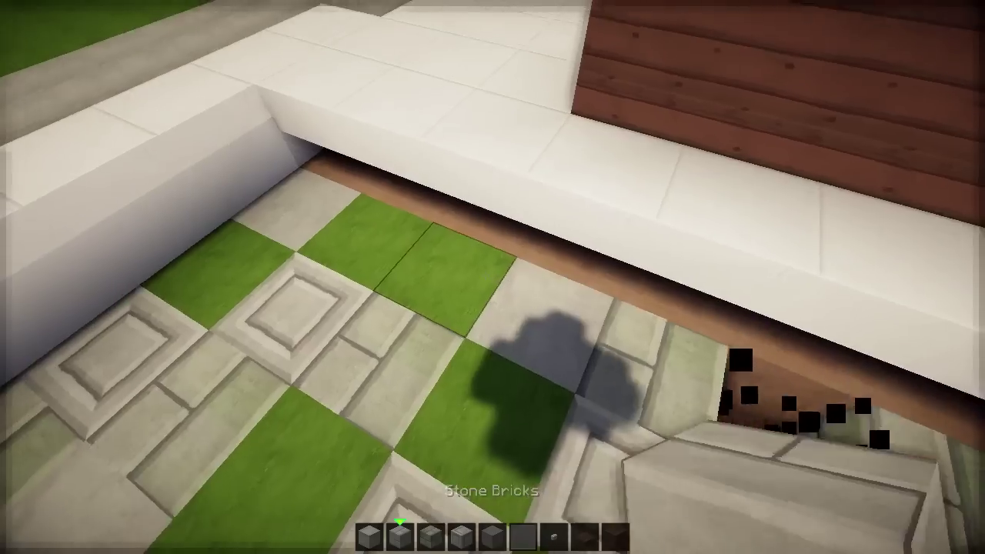
Step: Pave near the ledge with chiseled, regular and mossy stone brick tiles
click(493, 277)
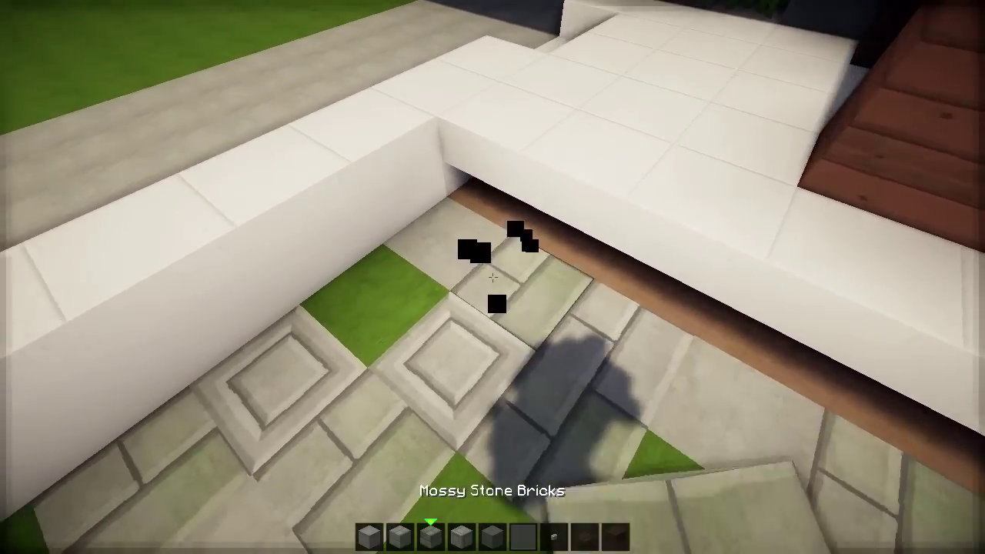
click(493, 277)
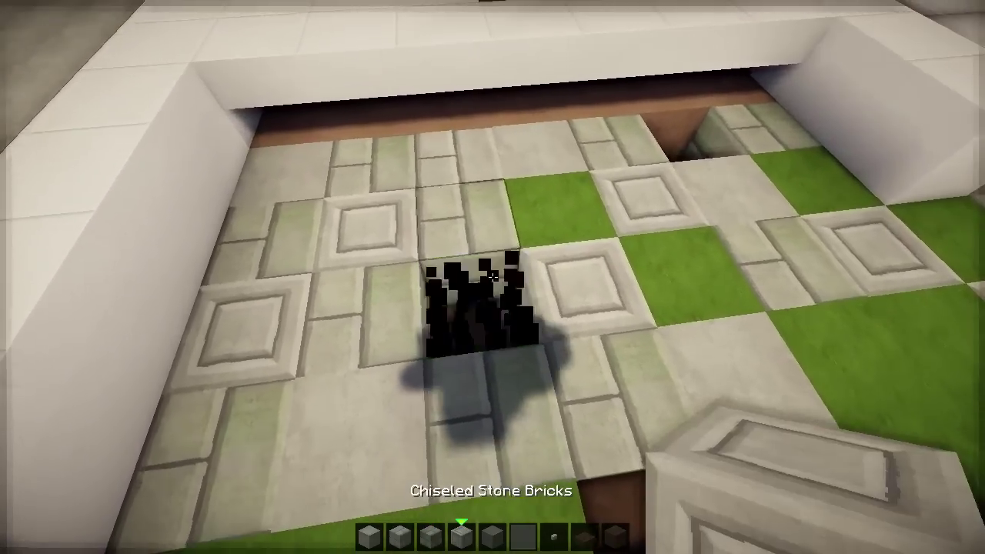
right_click(492, 277)
key(1)
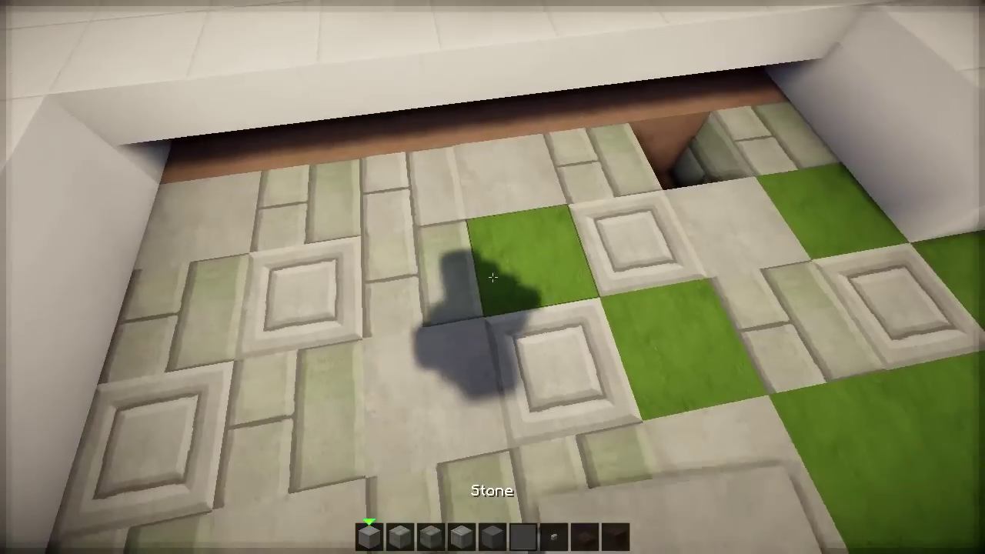
click(492, 278)
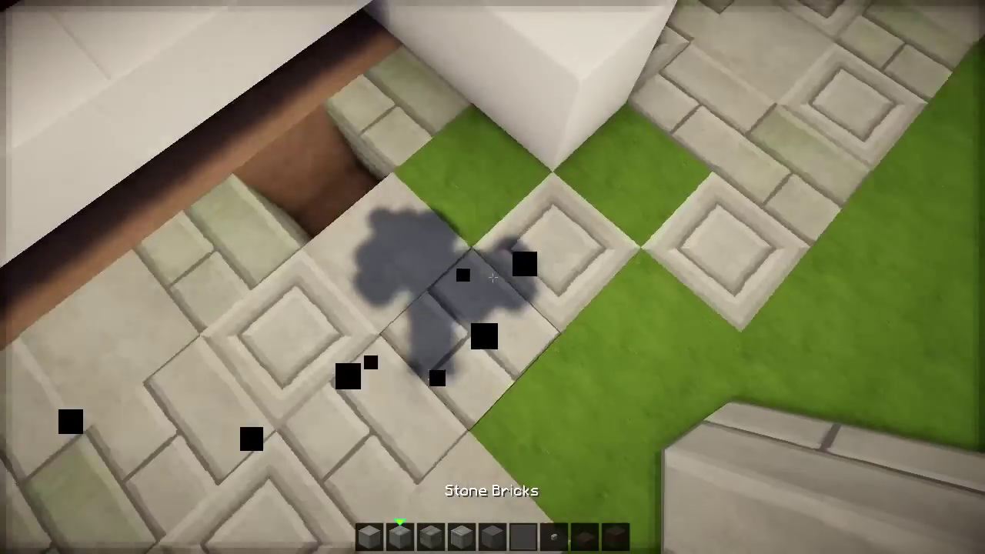
click(492, 277)
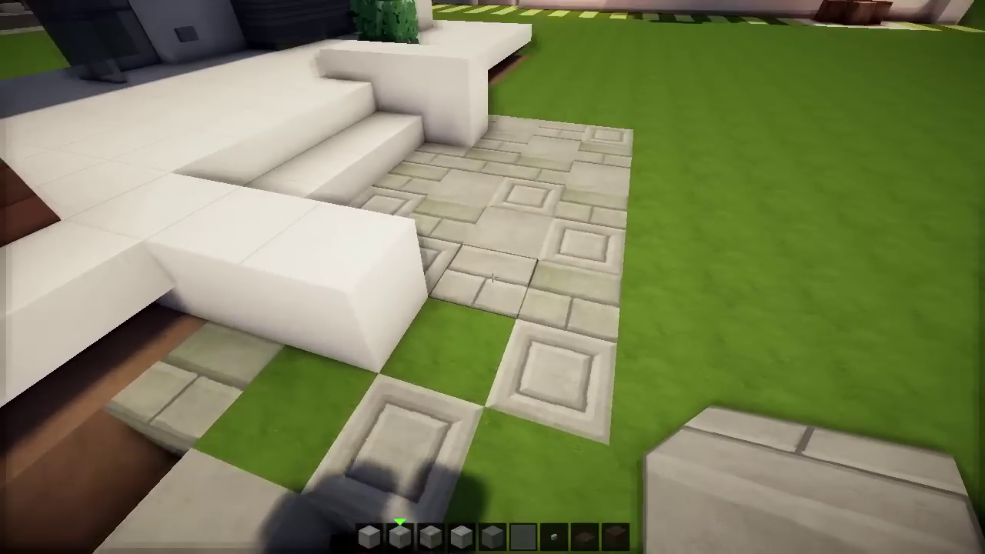
key(3)
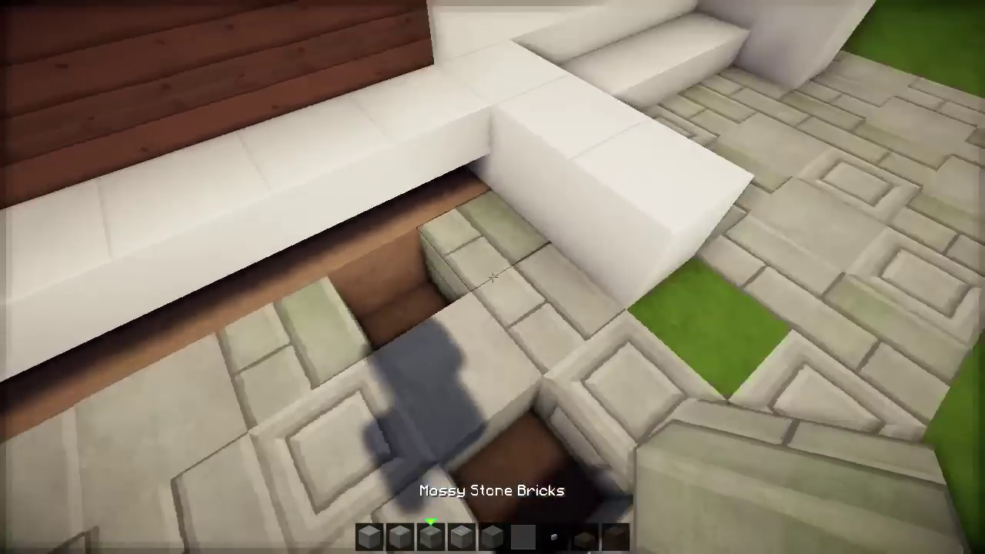
key(2)
right_click(492, 277)
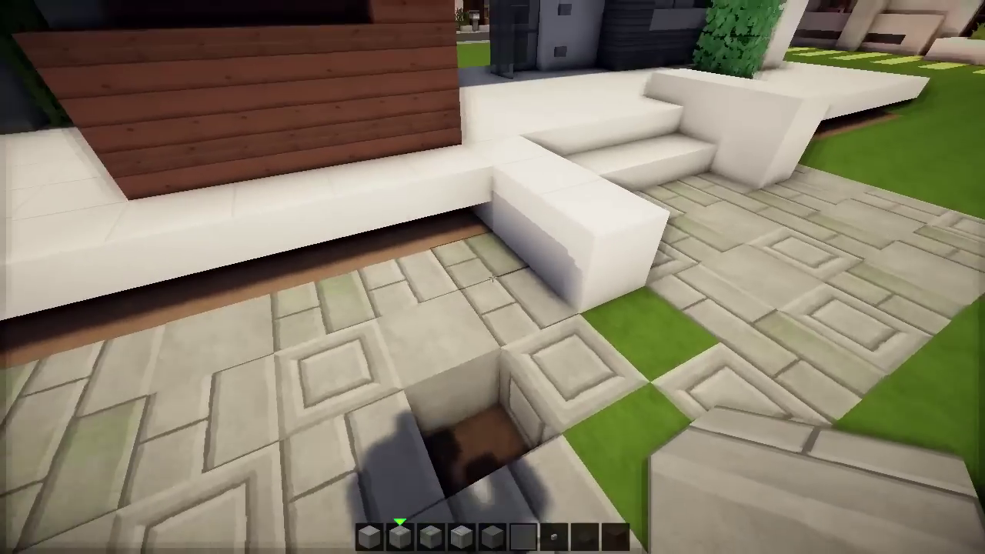
key(3)
right_click(492, 277)
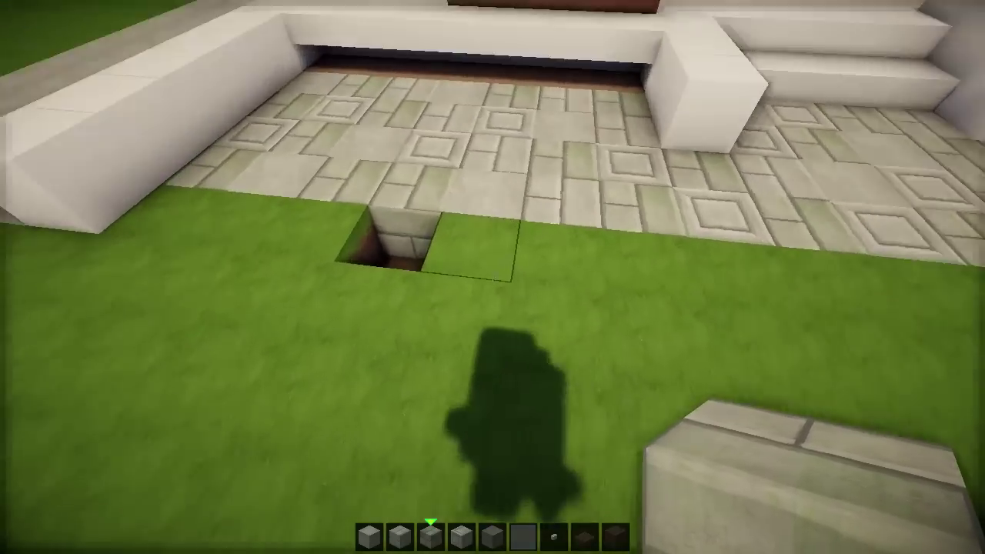
Step: Clear the remaining blocks beneath the white ledge
middle_click(493, 277)
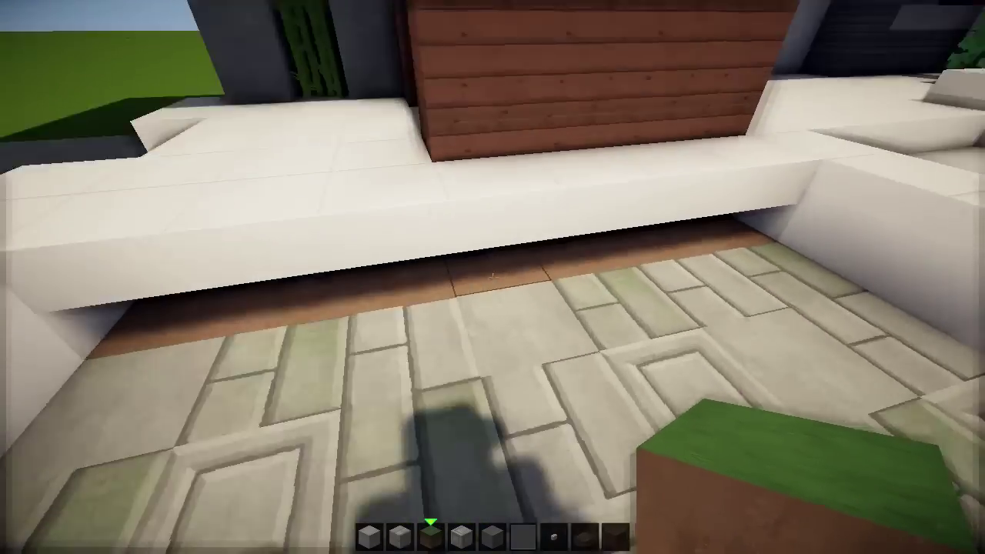
click(493, 277)
key(2)
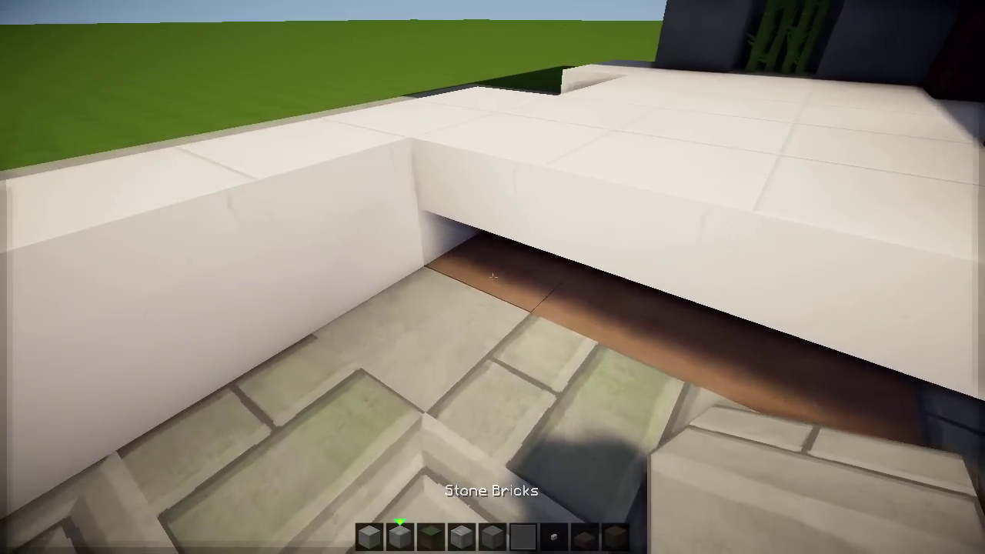
click(493, 277)
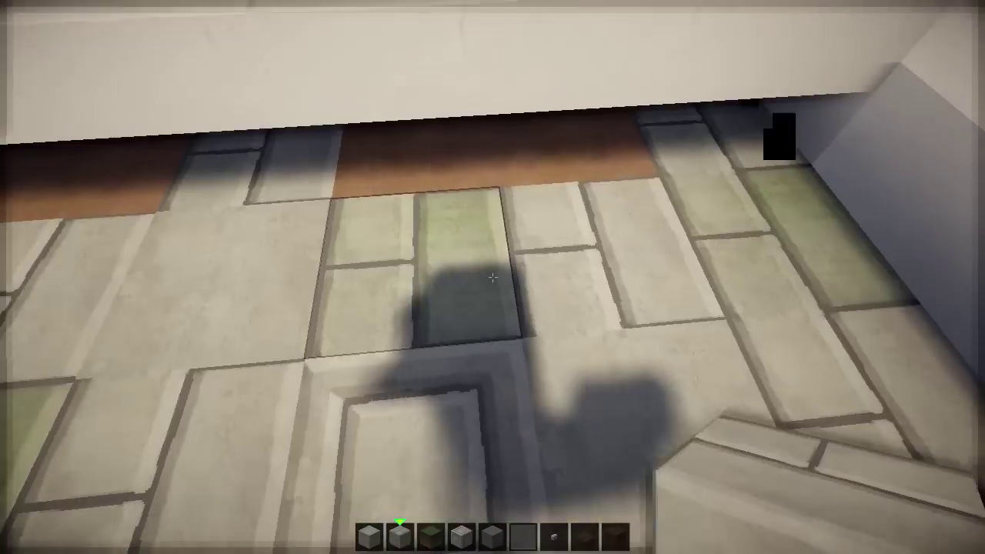
scroll(492, 277, down, 1)
click(493, 277)
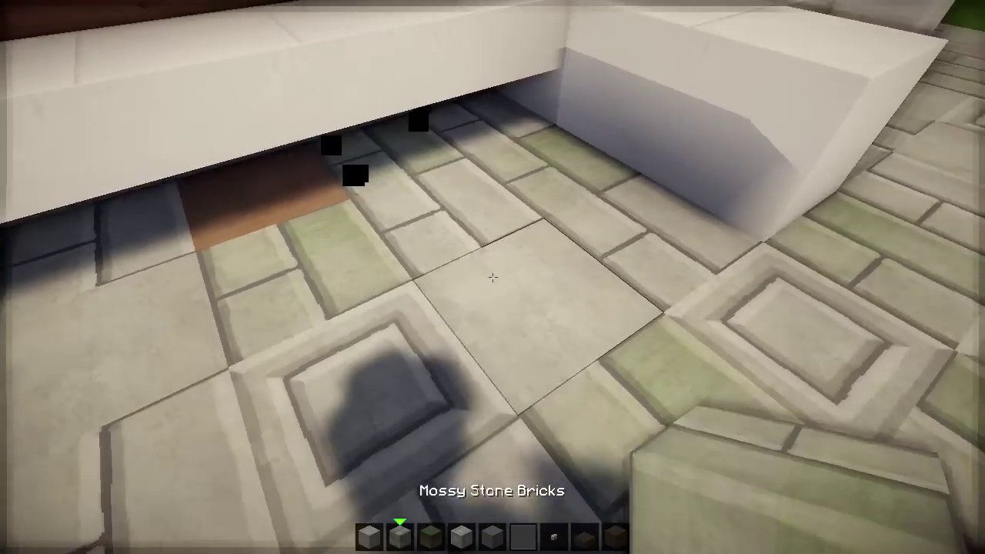
scroll(492, 277, up, 2)
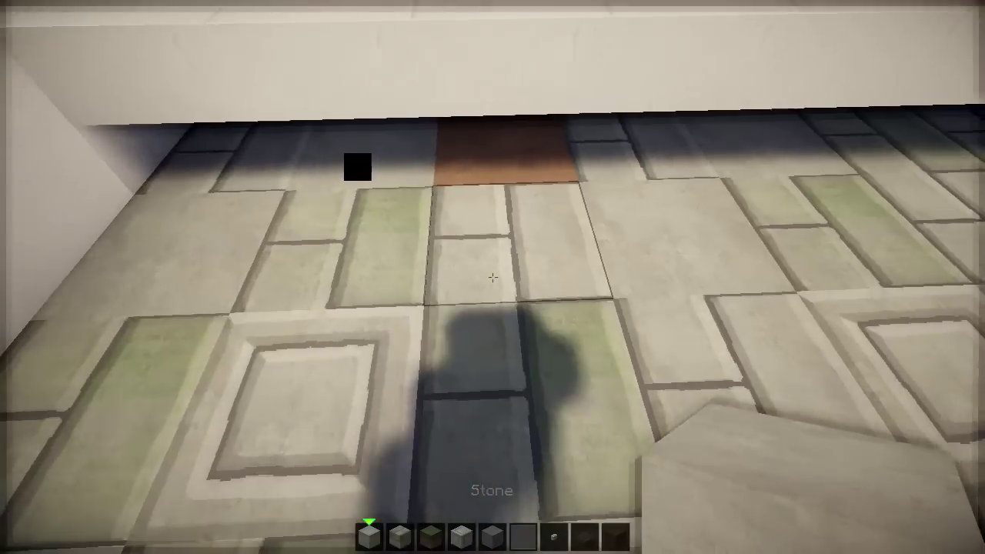
scroll(493, 277, down, 3)
key(s)
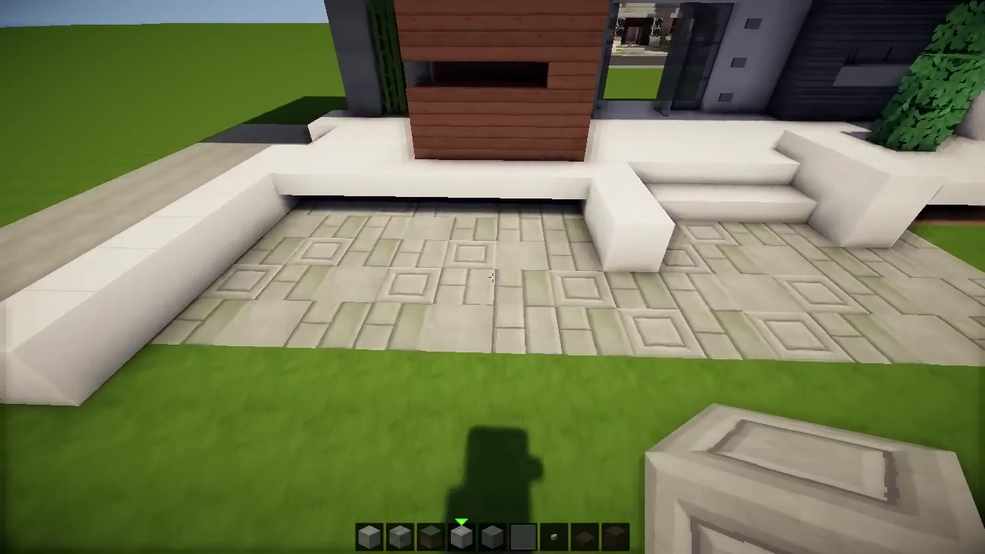
Step: Replace four stone-brick patio tiles with grass blocks from hotbar slot 3
key(e)
key(e)
key(3)
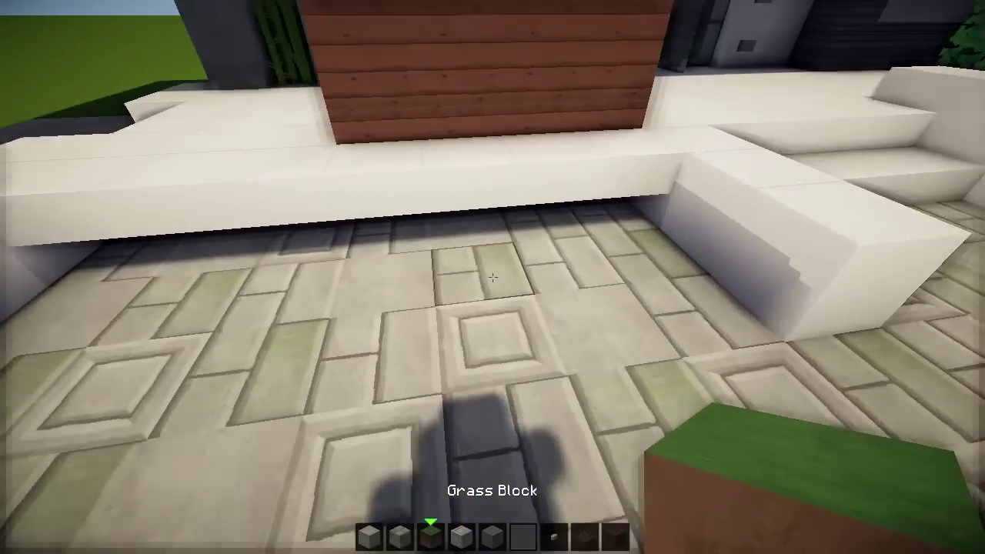
right_click(493, 277)
right_click(492, 277)
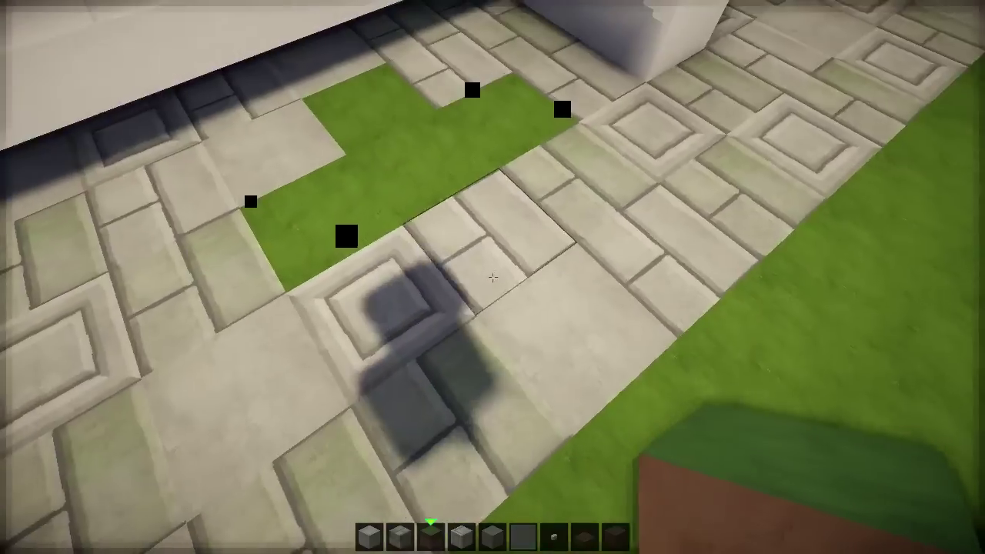
right_click(493, 277)
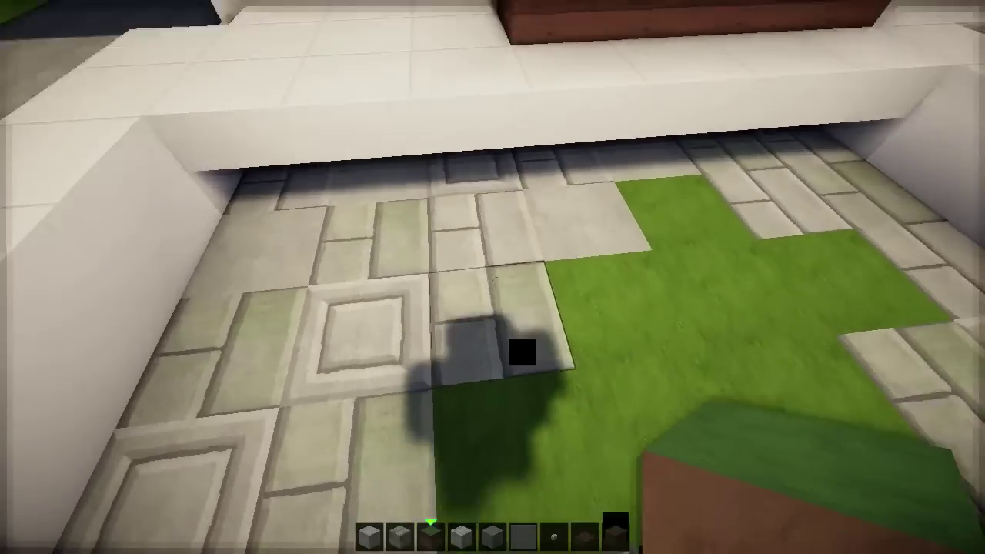
right_click(493, 277)
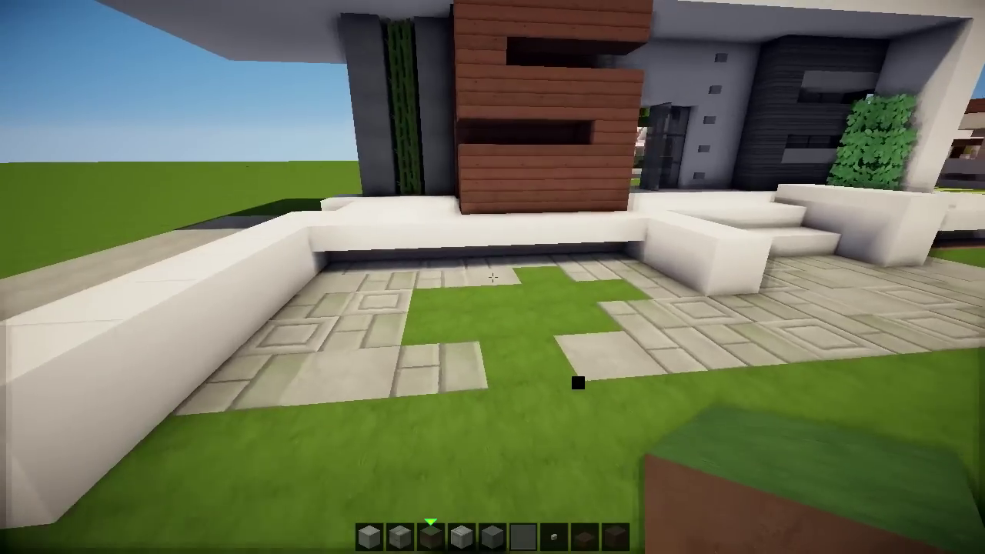
scroll(493, 277, up, 2)
Step: Rework the patch by swapping tiles between stone brick and grass into a cross shape
right_click(493, 277)
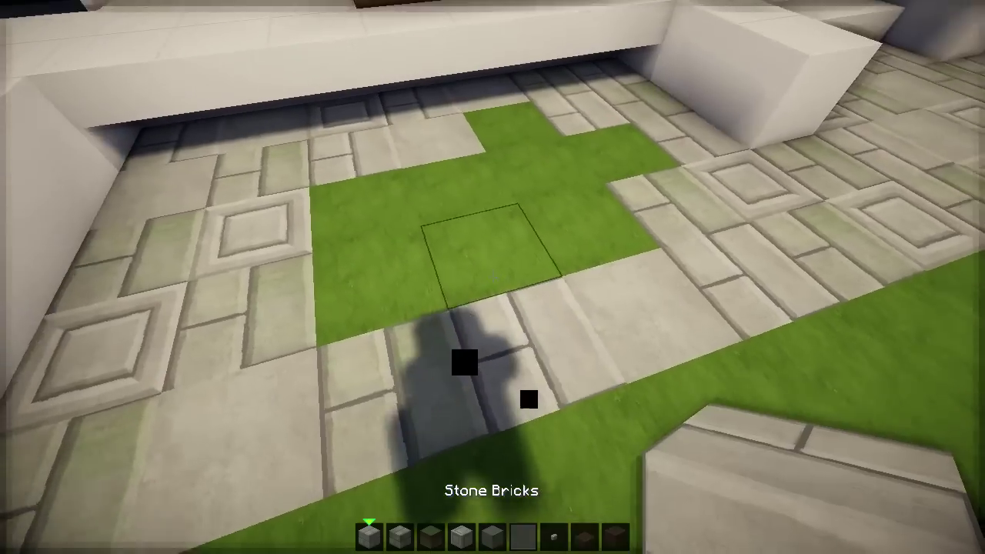
right_click(493, 277)
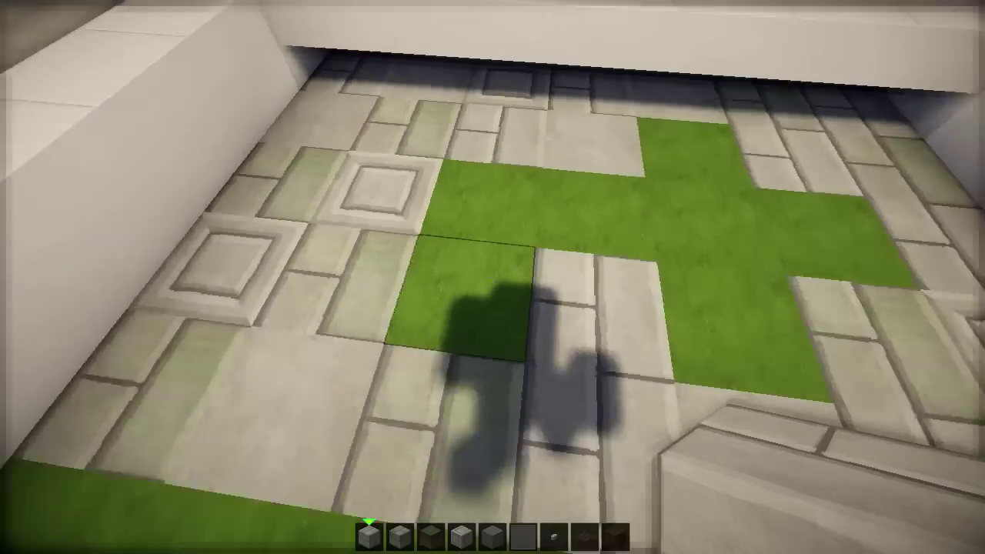
scroll(493, 277, down, 2)
right_click(492, 277)
right_click(492, 277)
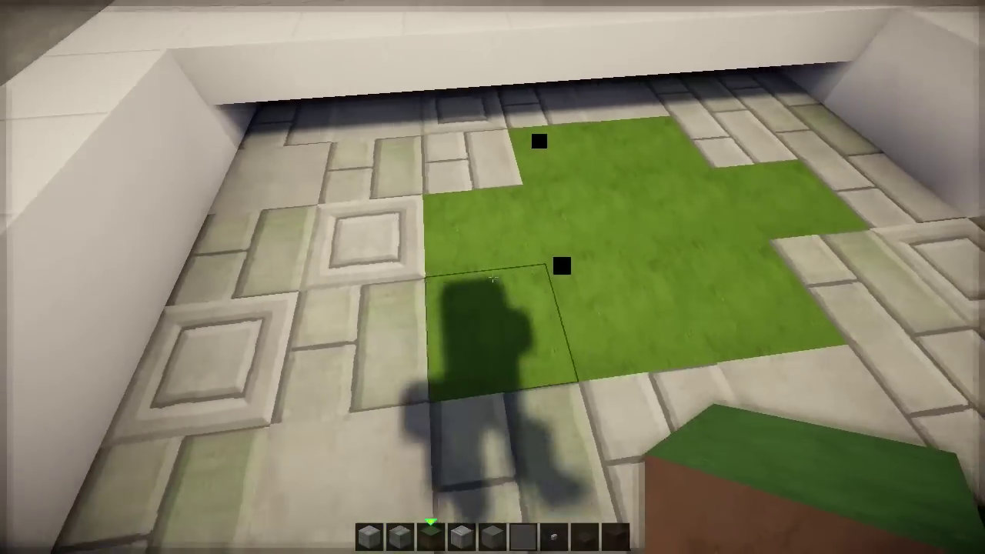
click(493, 277)
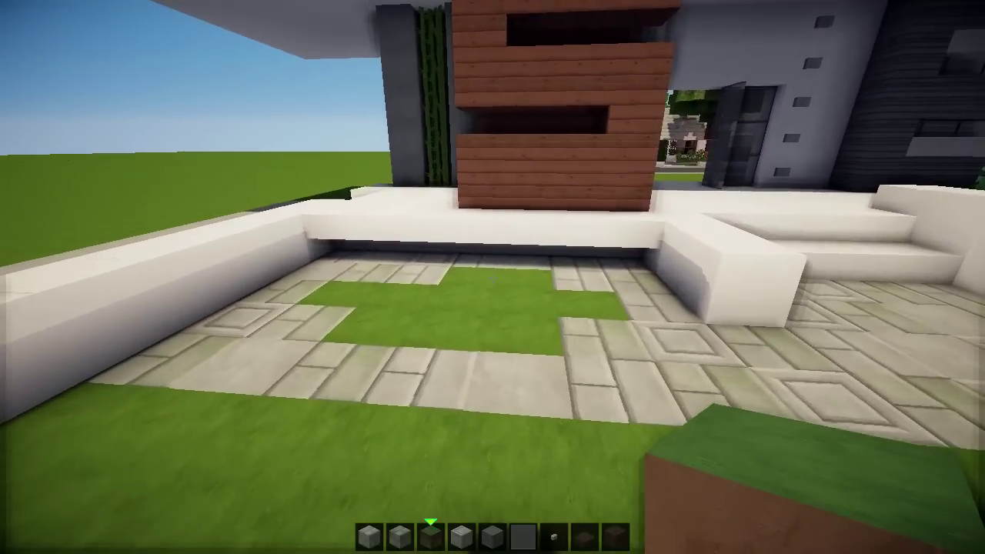
Step: Place two Spruce Leaves bushes in the grass bed
key(e)
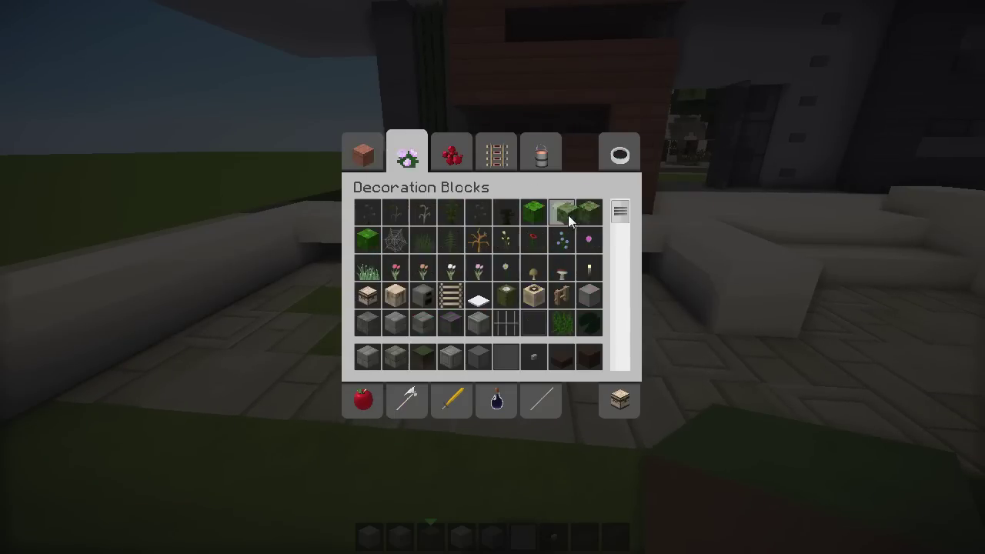
click(367, 356)
key(e)
right_click(492, 277)
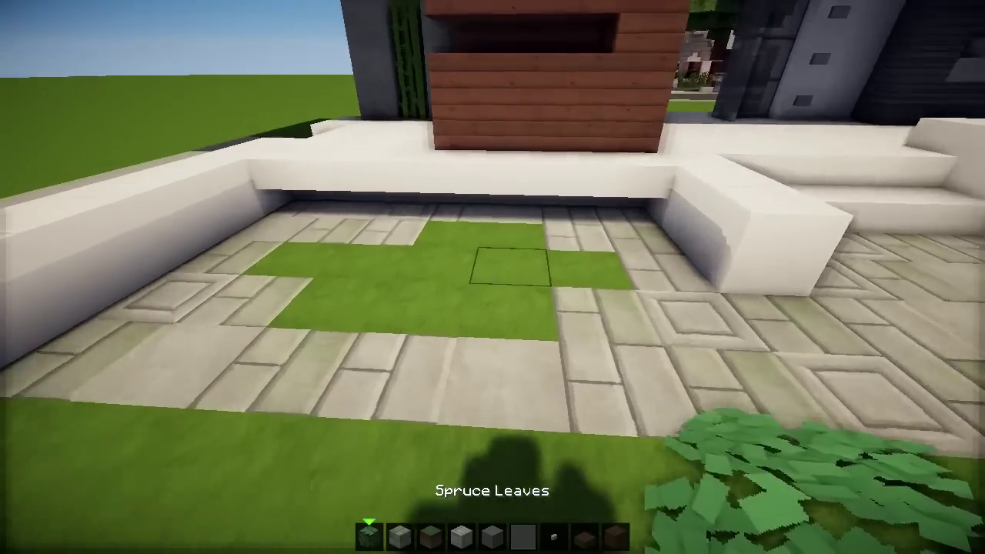
right_click(493, 277)
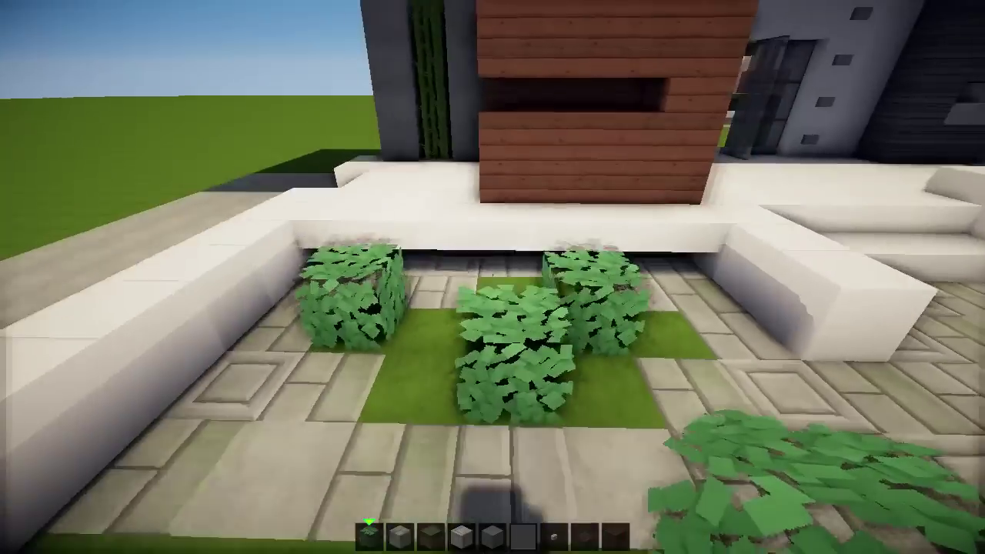
Step: Plant a red Rose Bush beside the leaf bushes and Double Tallgrass between them
key(e)
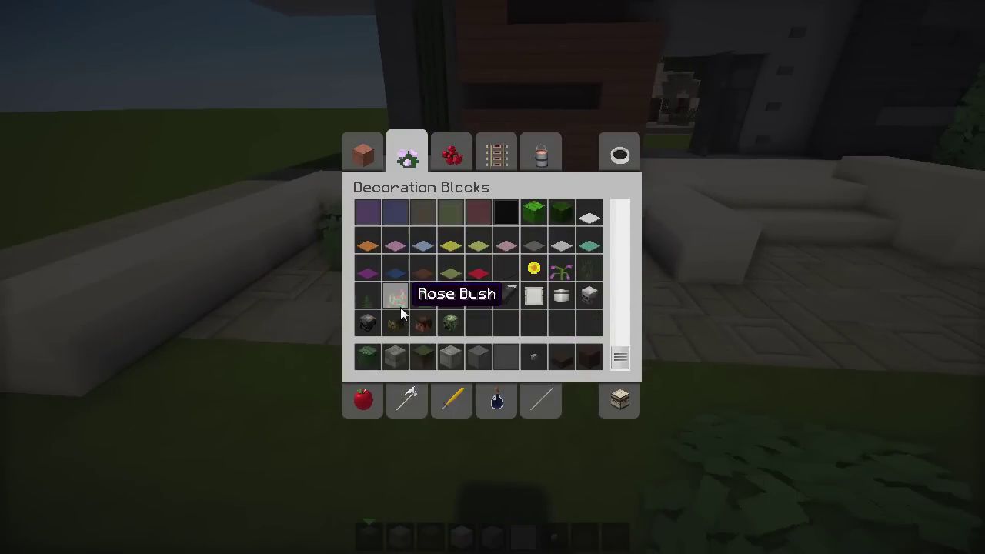
key(e)
right_click(493, 277)
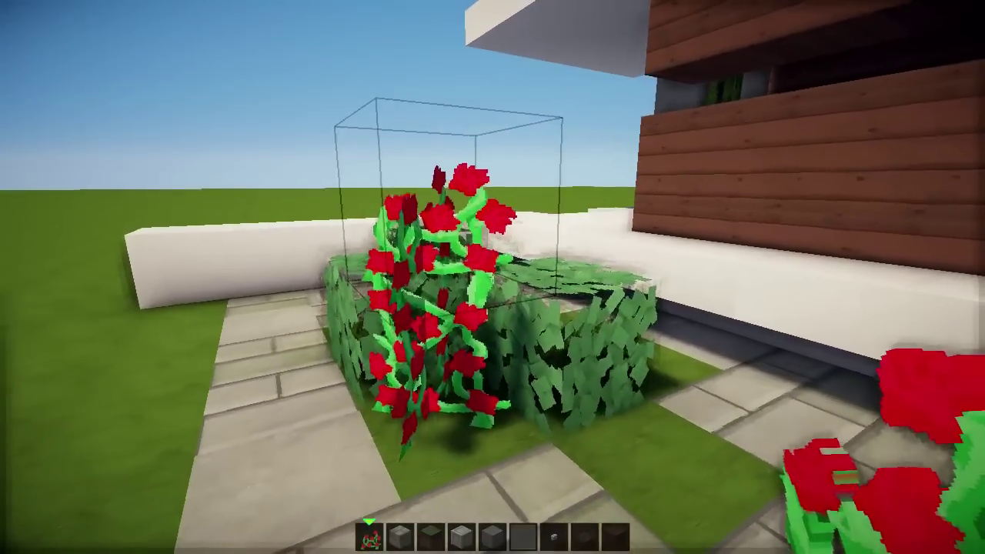
key(e)
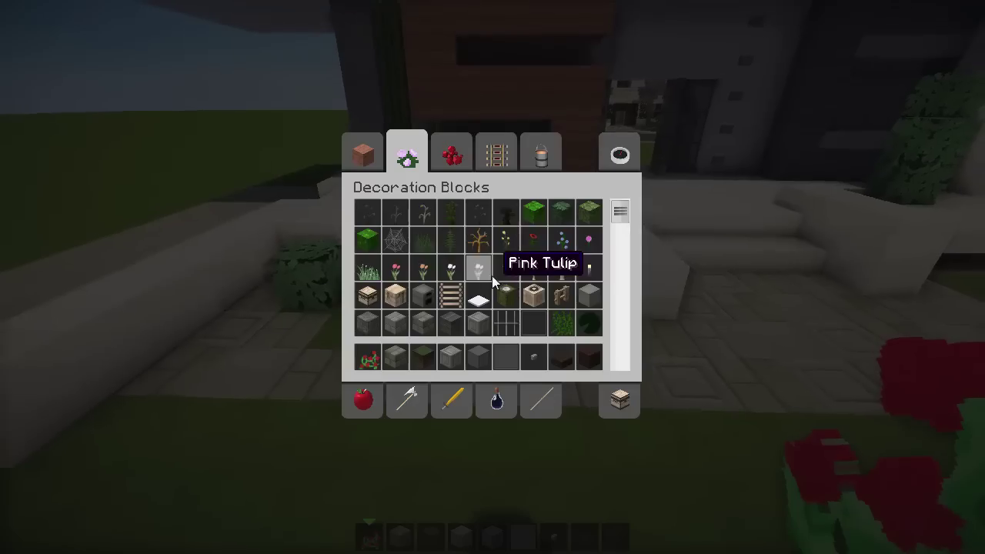
scroll(539, 265, down, 1)
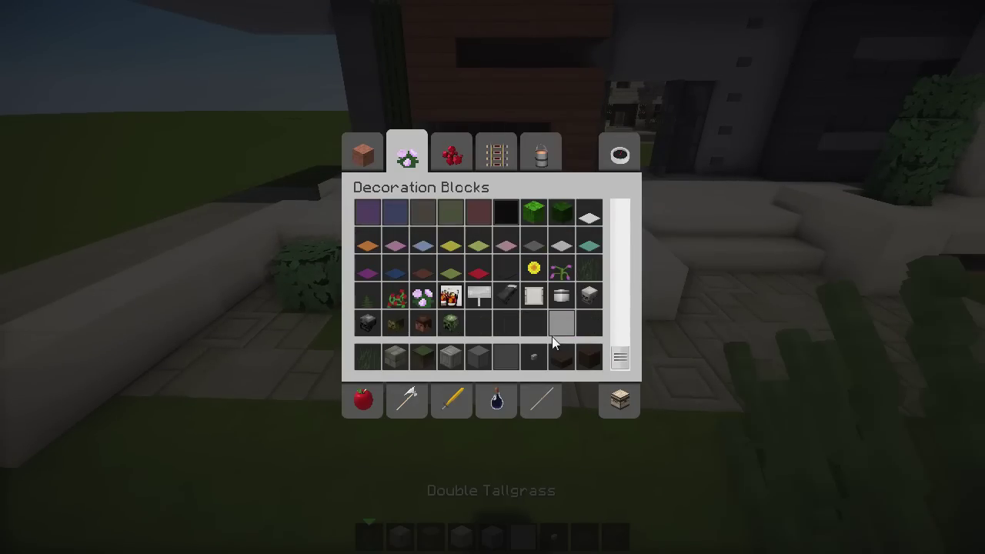
key(e)
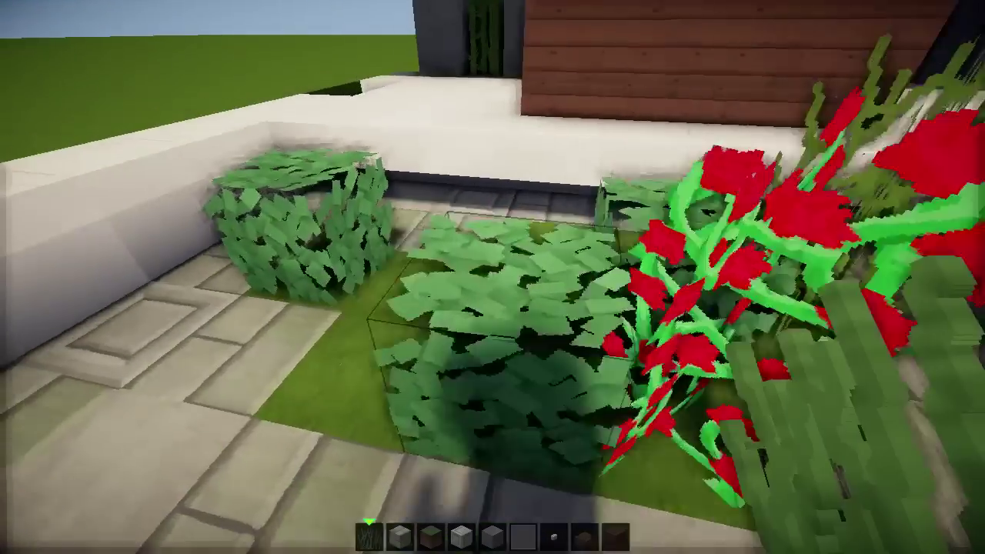
right_click(493, 277)
Step: Plant a Large Fern and add another Spruce Leaves bush to the bed
key(e)
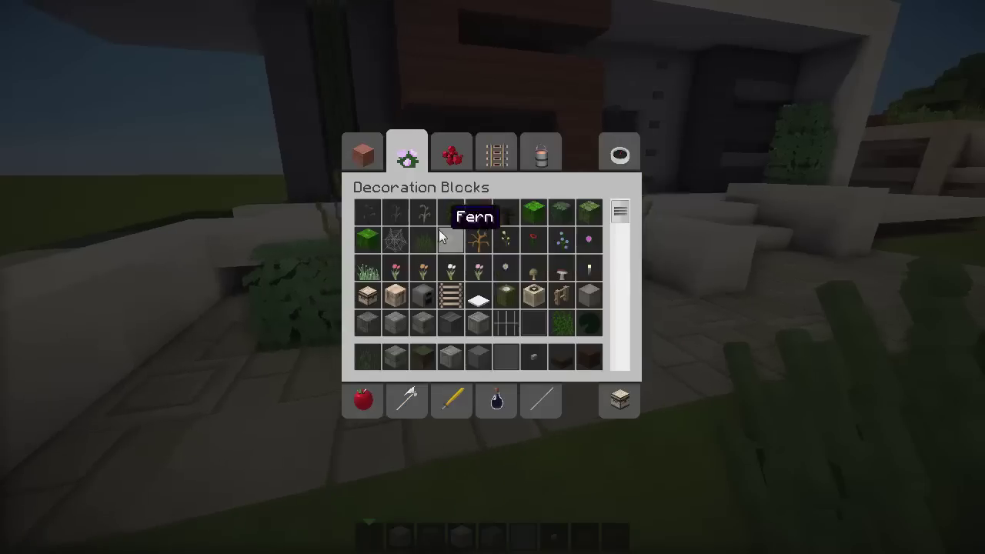
scroll(493, 266, down, 10)
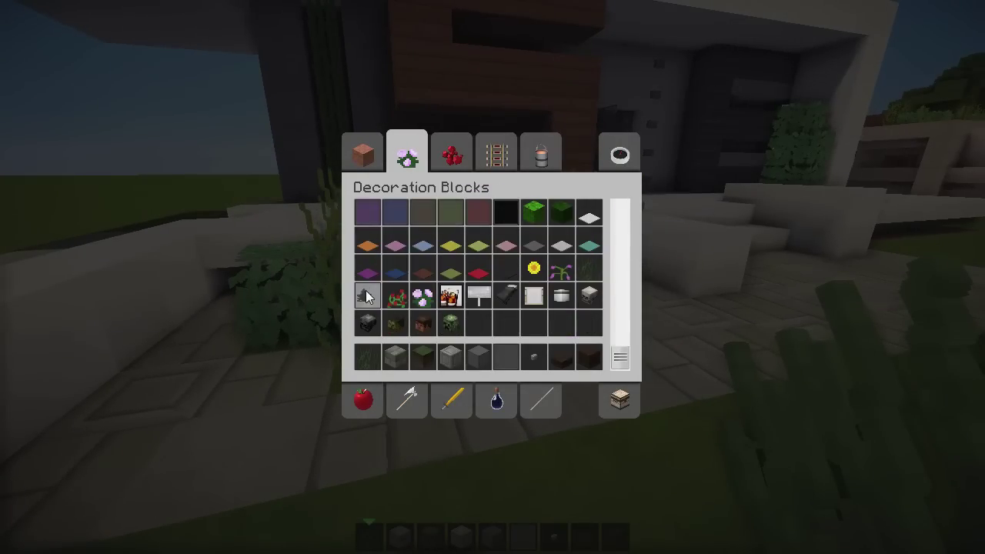
key(e)
key(2)
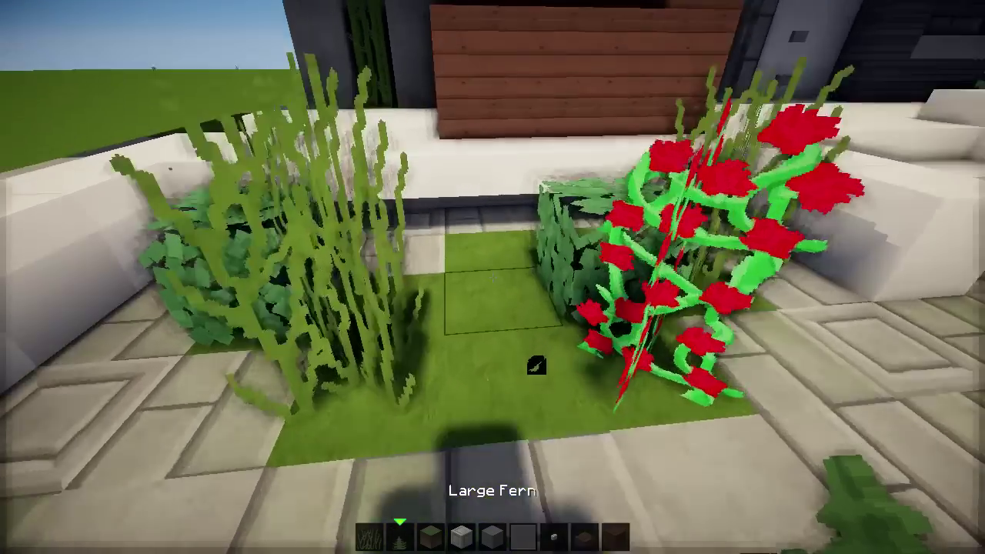
right_click(493, 277)
middle_click(493, 277)
right_click(492, 277)
Step: With grass ready, back away and walk past the flower bed toward the house steps
key(e)
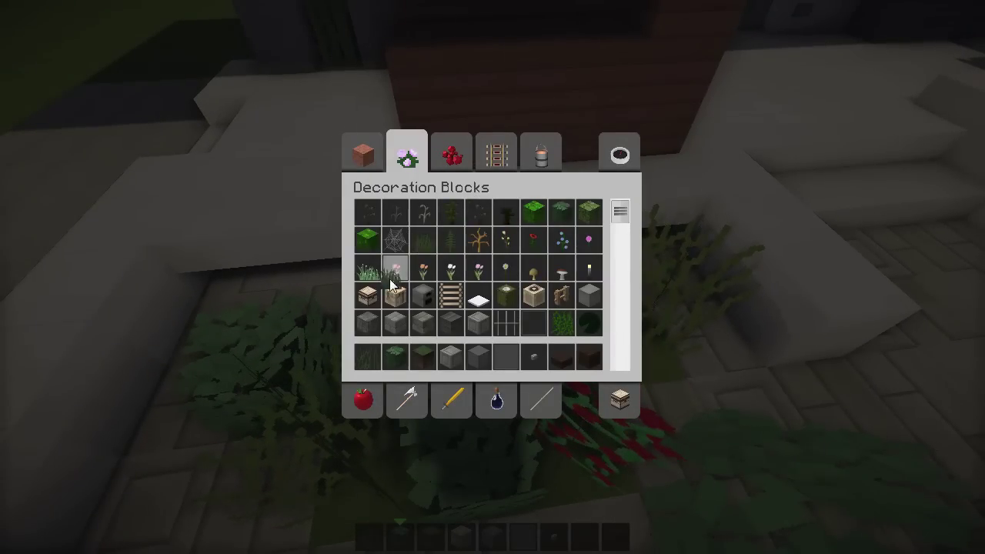
key(e)
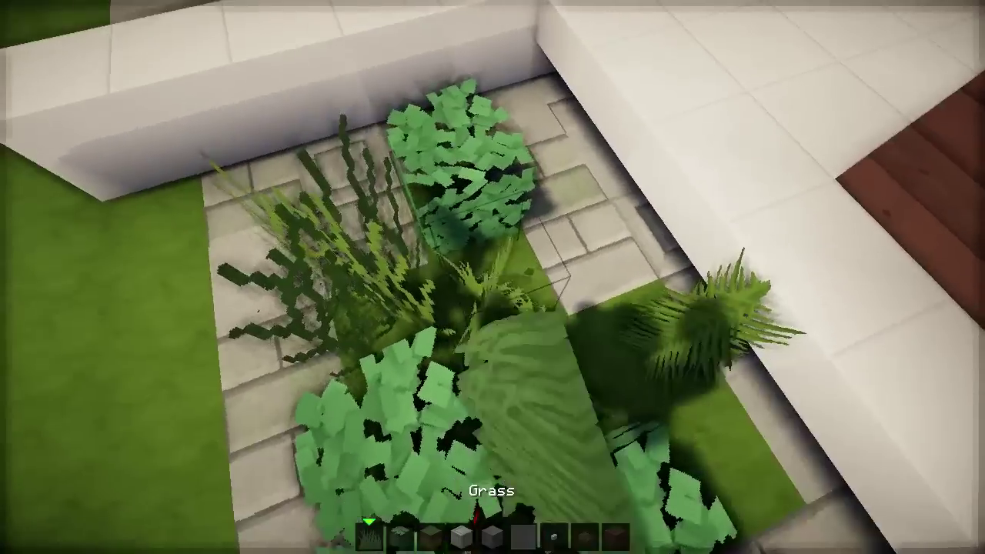
key(s)
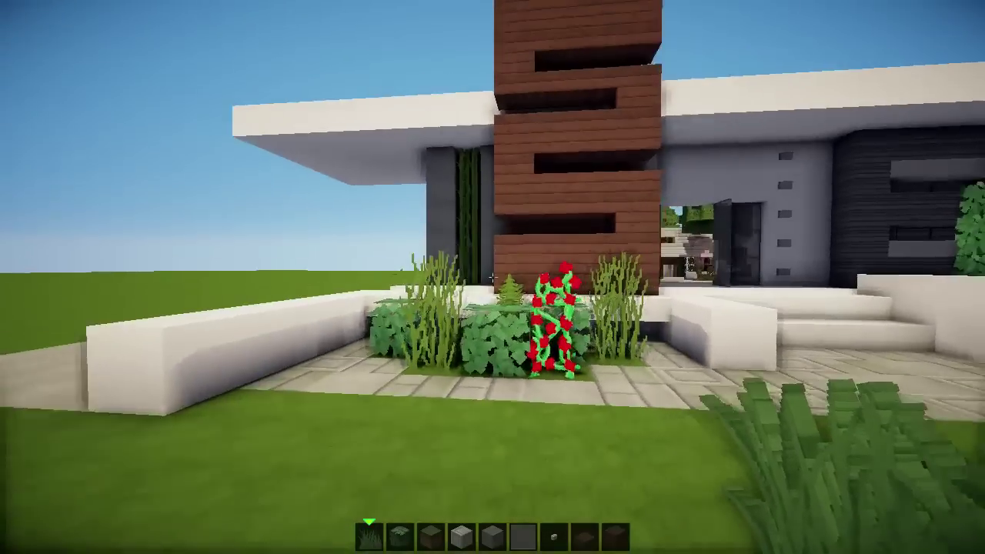
key(d)
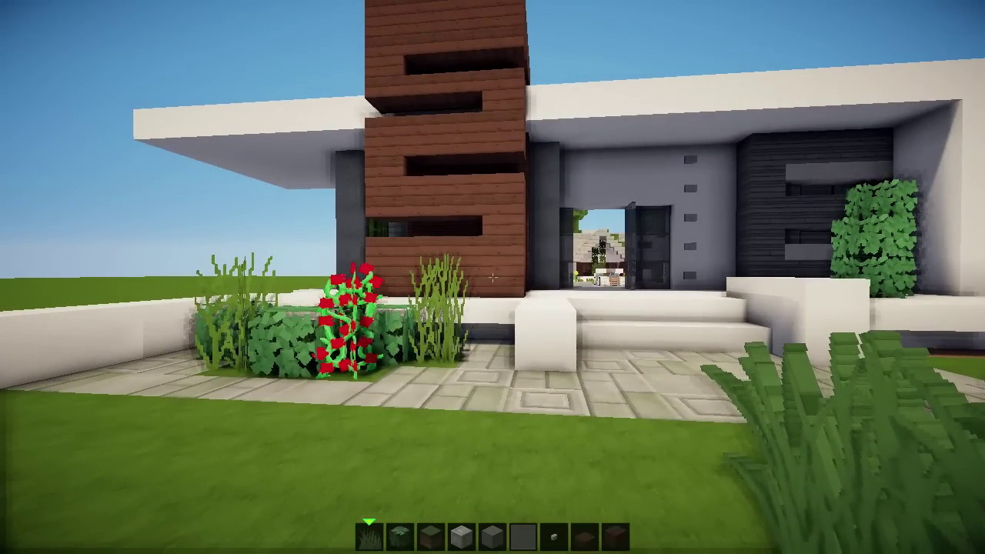
key(d)
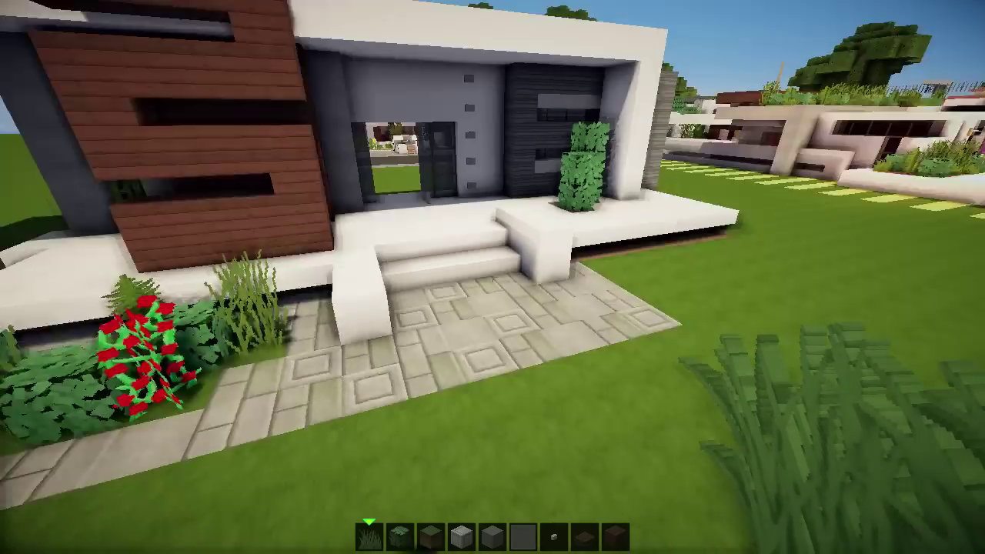
key(w)
key(e)
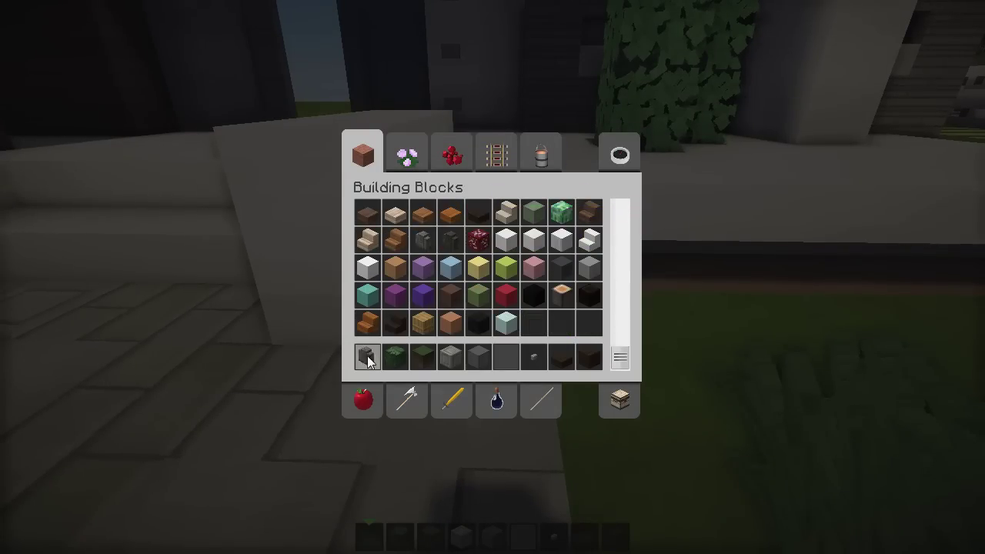
Step: Set a chest on a cobblestone wall post beside the front steps as a mailbox
click(367, 356)
key(e)
key(e)
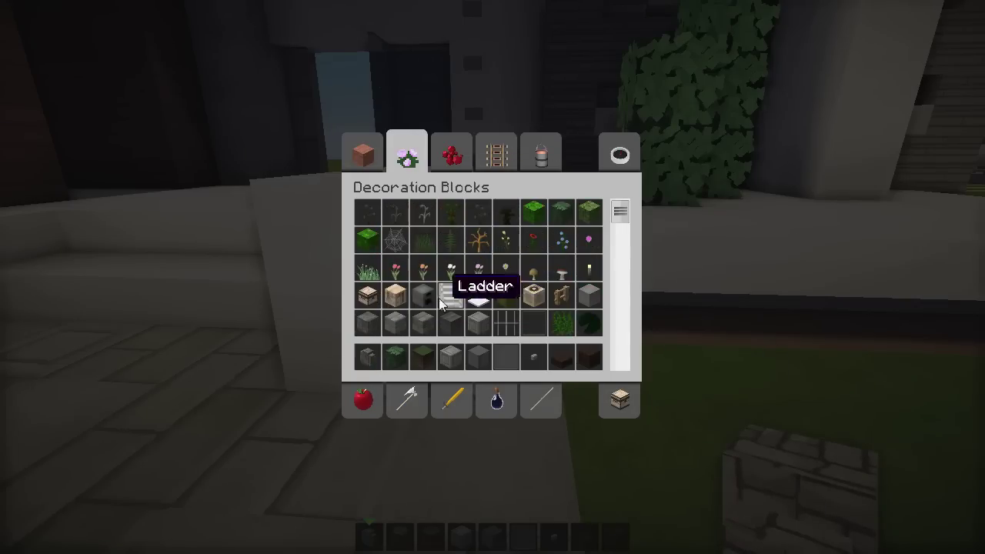
key(e)
right_click(493, 277)
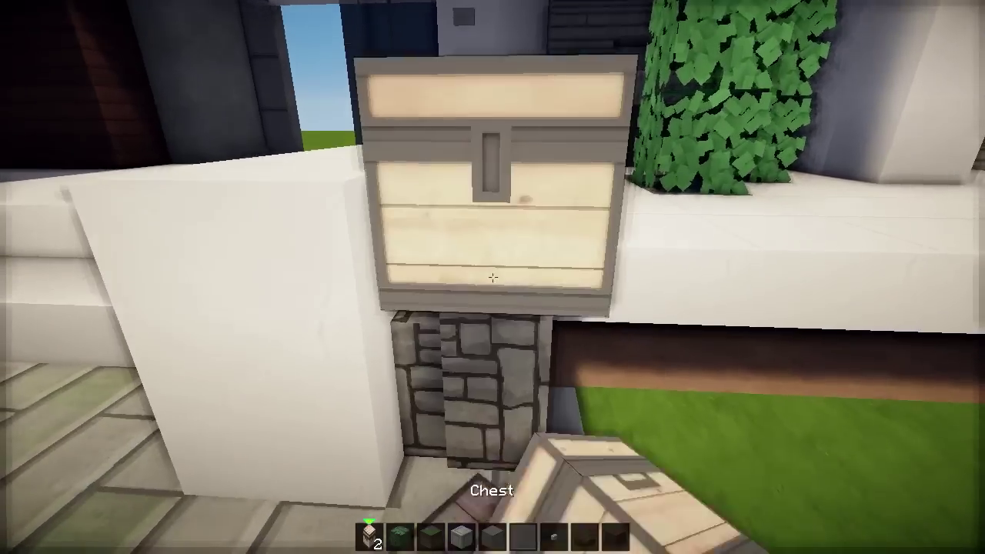
key(s)
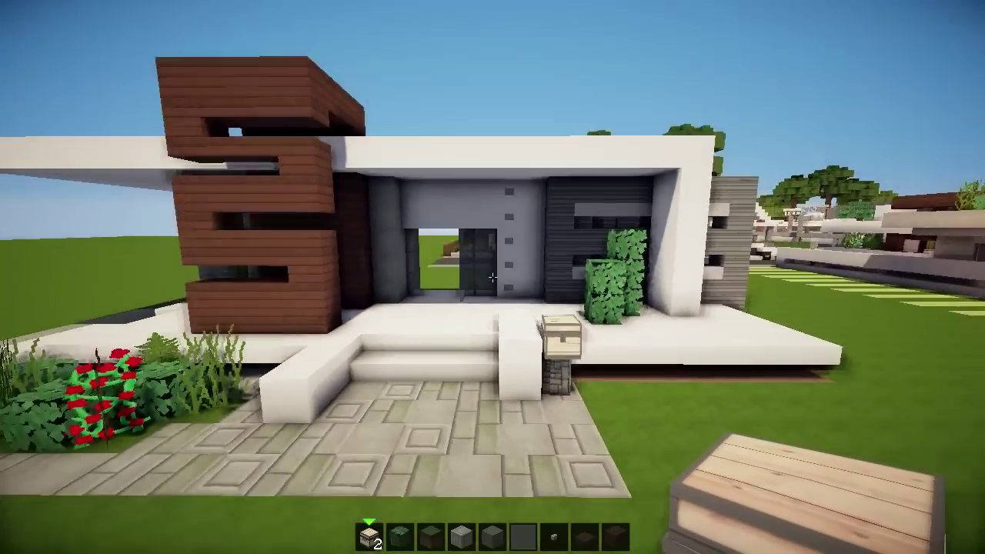
key(a)
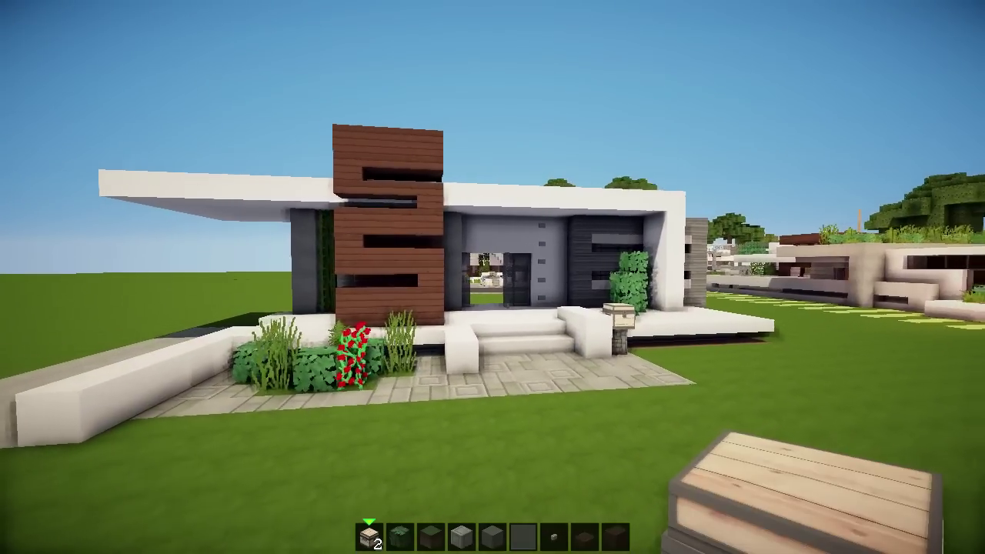
key(s)
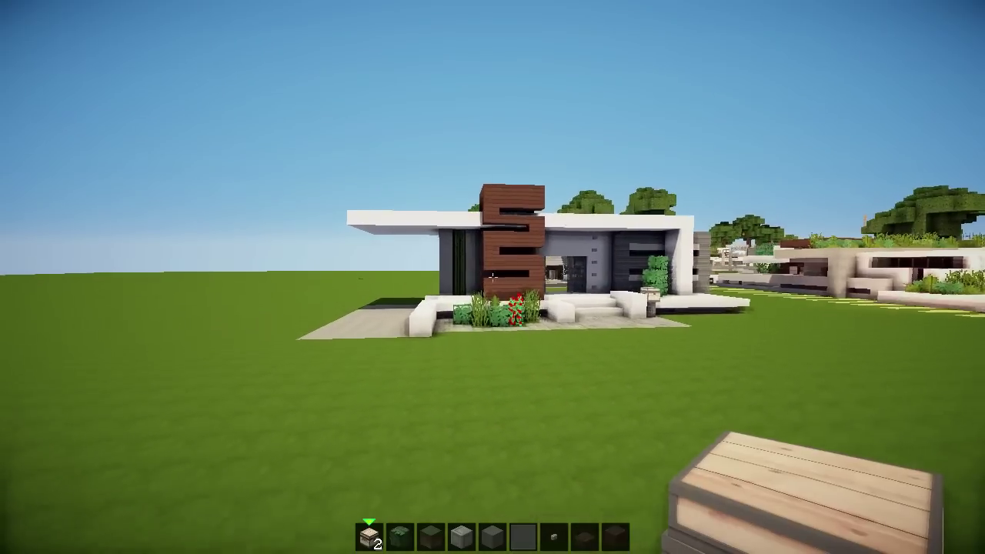
key(w)
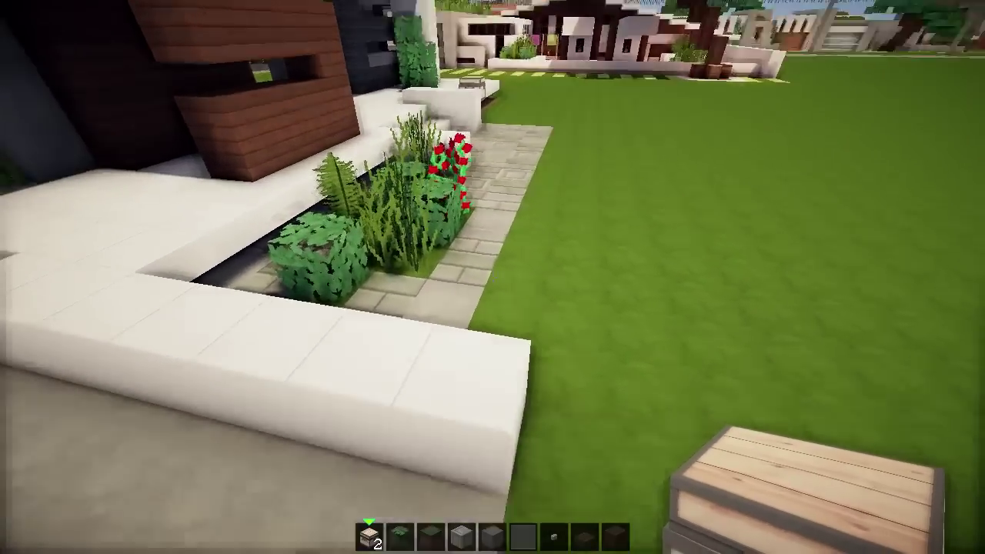
Step: Break three grass blocks along the paving edge, then back away from the house
click(493, 277)
click(492, 277)
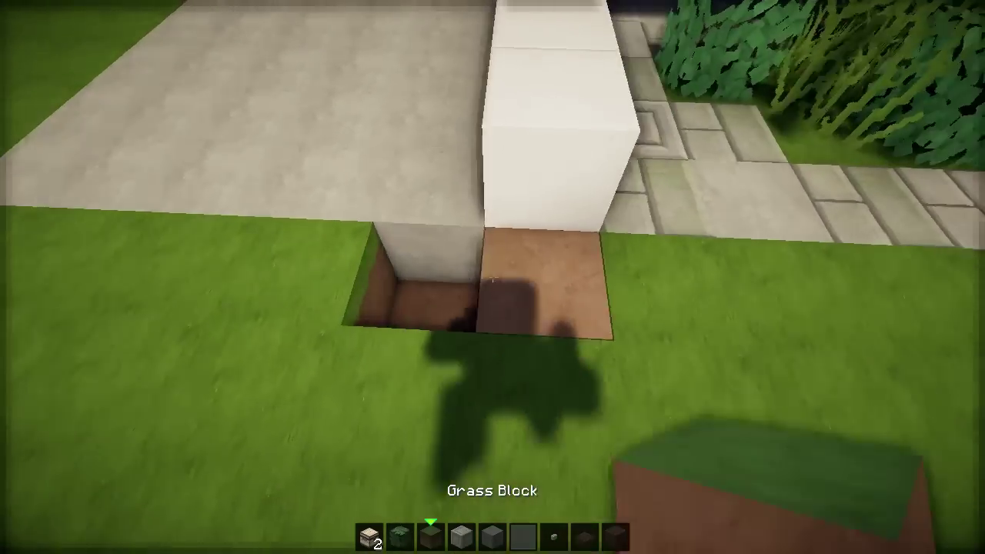
click(493, 277)
key(s)
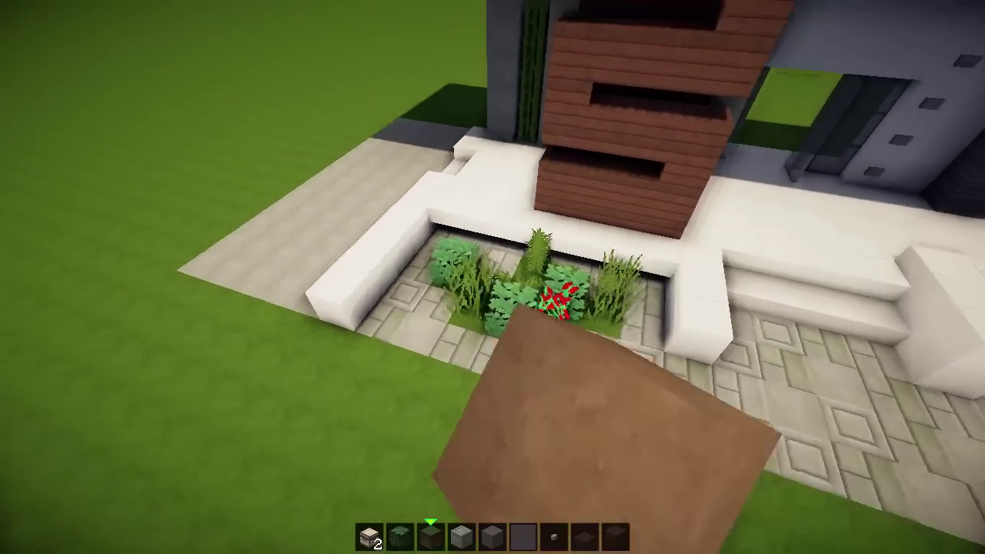
key(s)
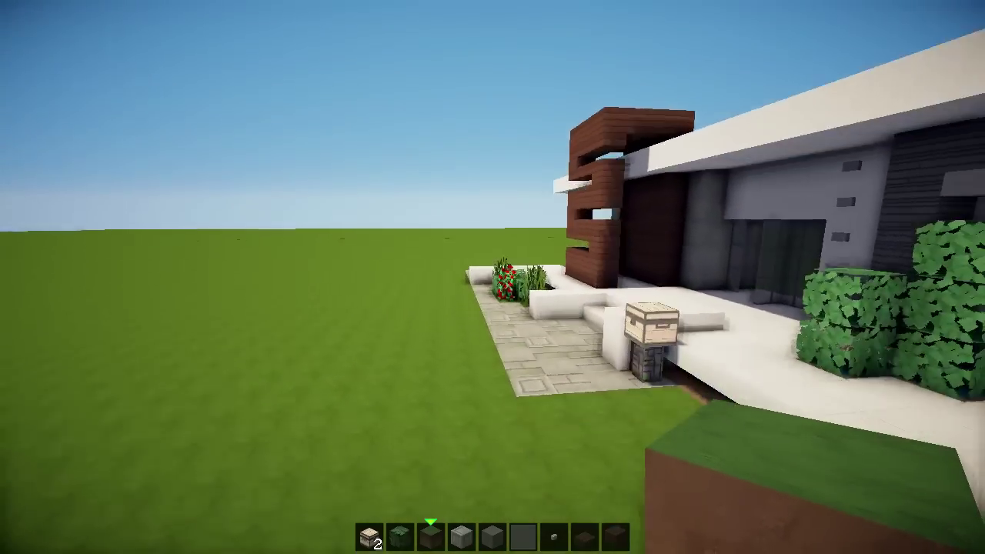
key(e)
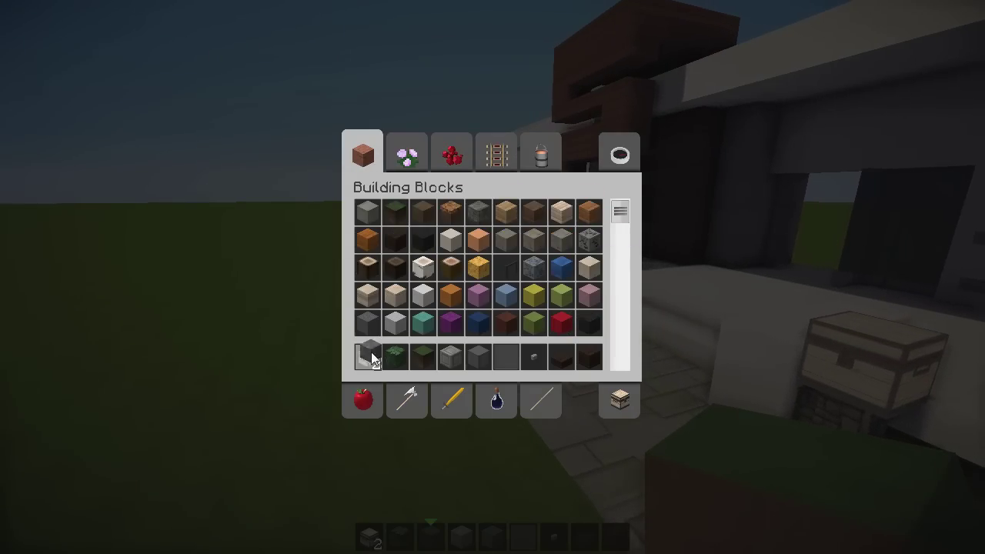
Step: Fill the dug hole with stone brick and lay a second one along the trench
key(e)
key(1)
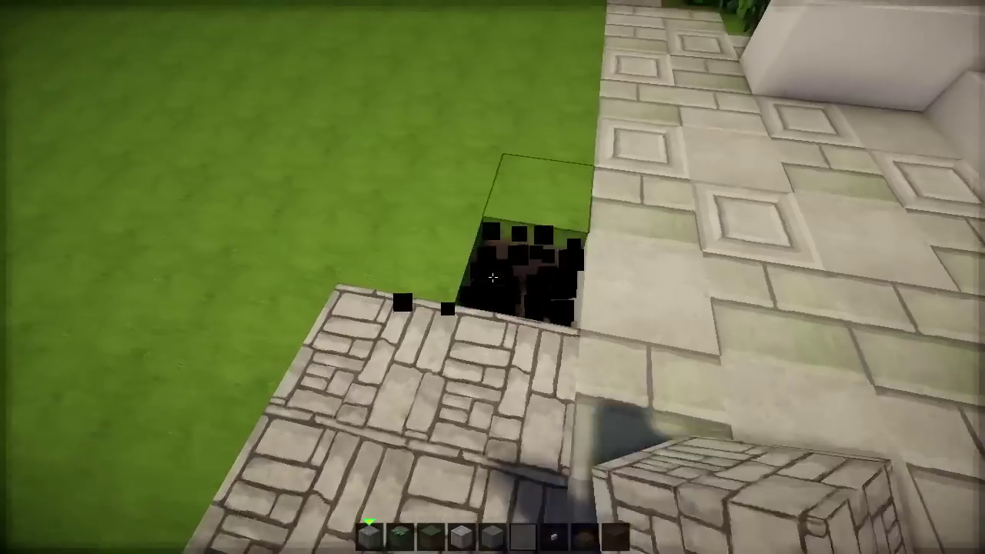
right_click(493, 277)
click(492, 278)
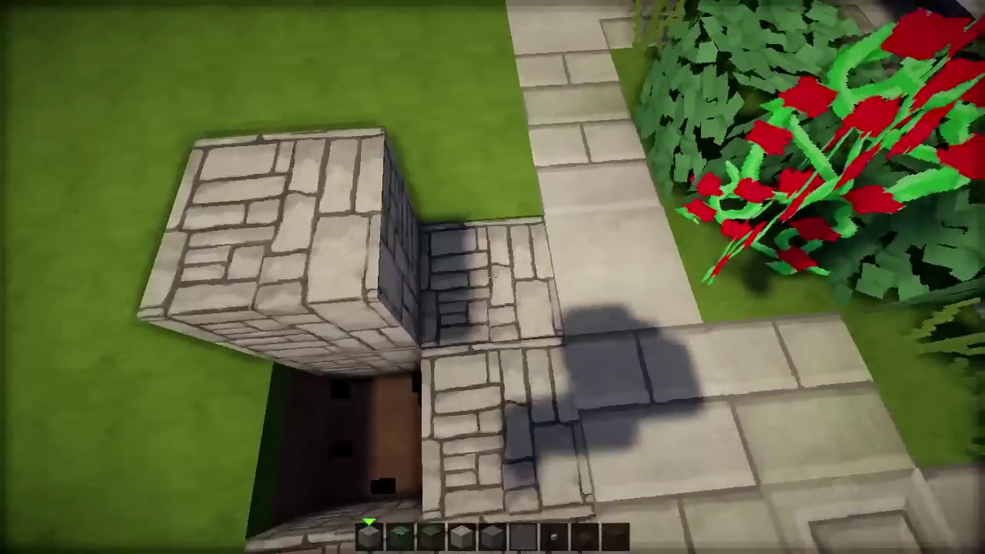
click(492, 277)
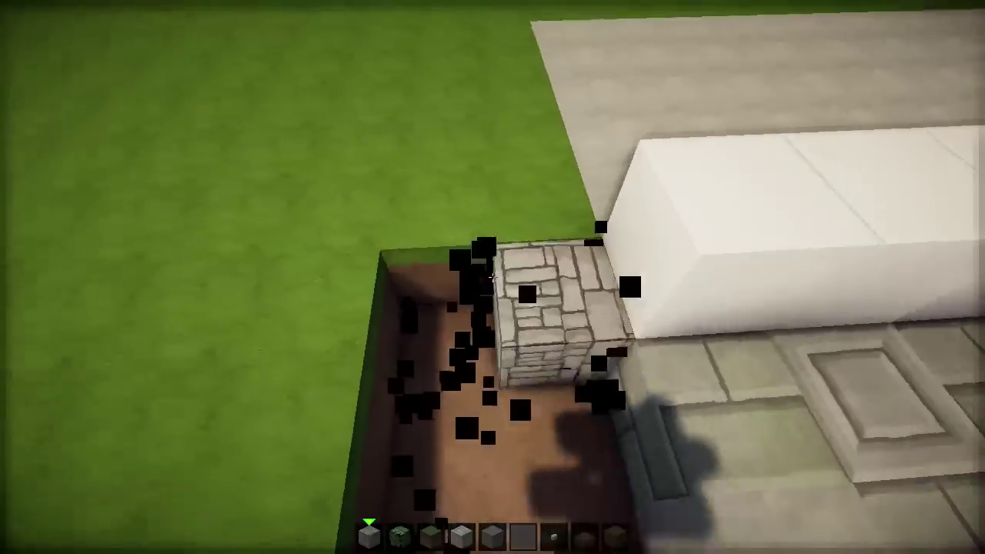
right_click(493, 277)
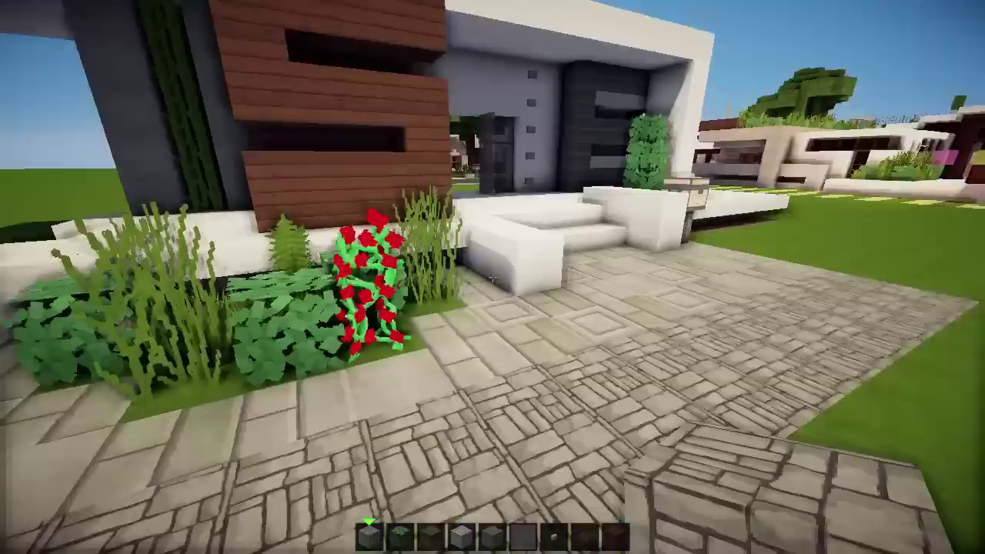
Step: Extend the patio edge with stone bricks, clearing grass blocks up to the driveway
key(s)
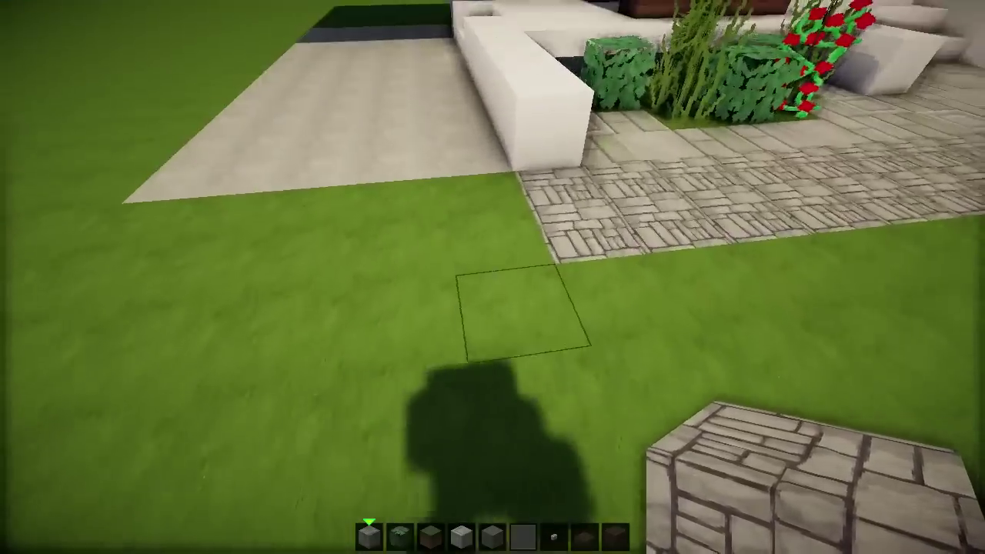
click(493, 277)
right_click(493, 277)
click(493, 277)
right_click(492, 277)
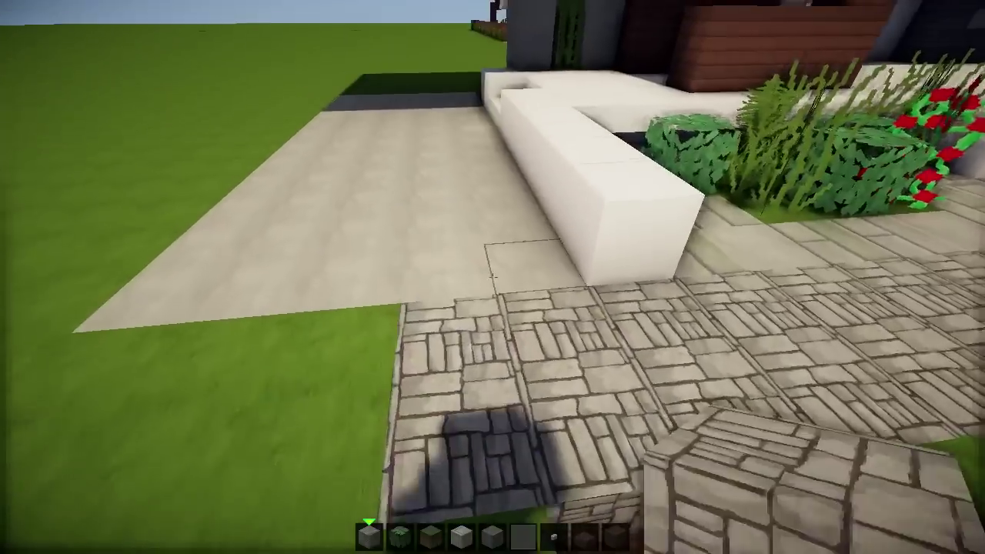
click(493, 277)
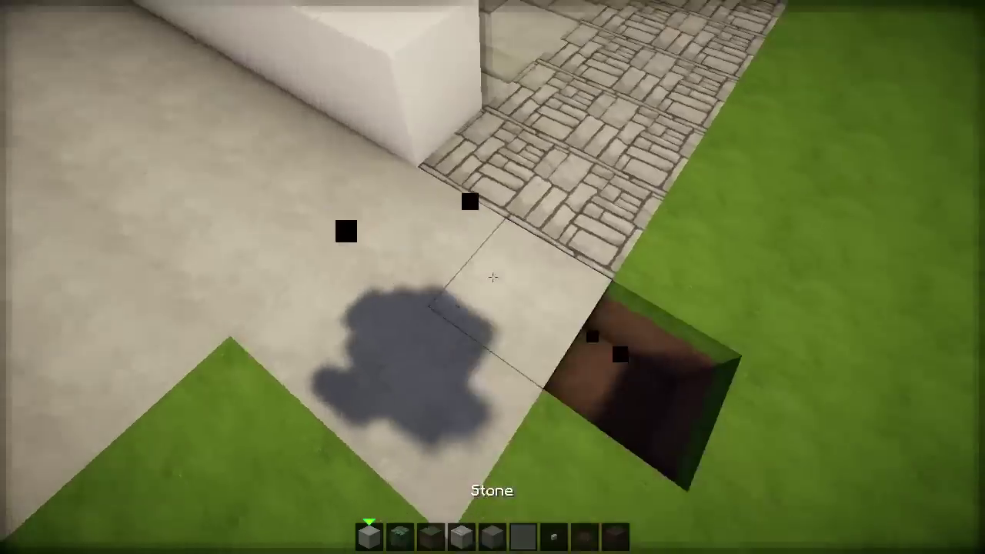
click(493, 277)
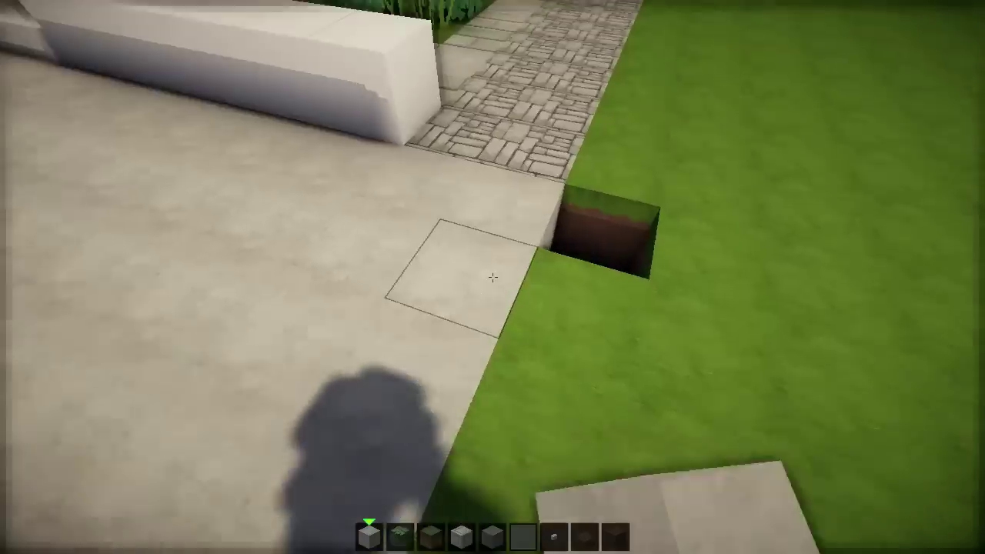
key(3)
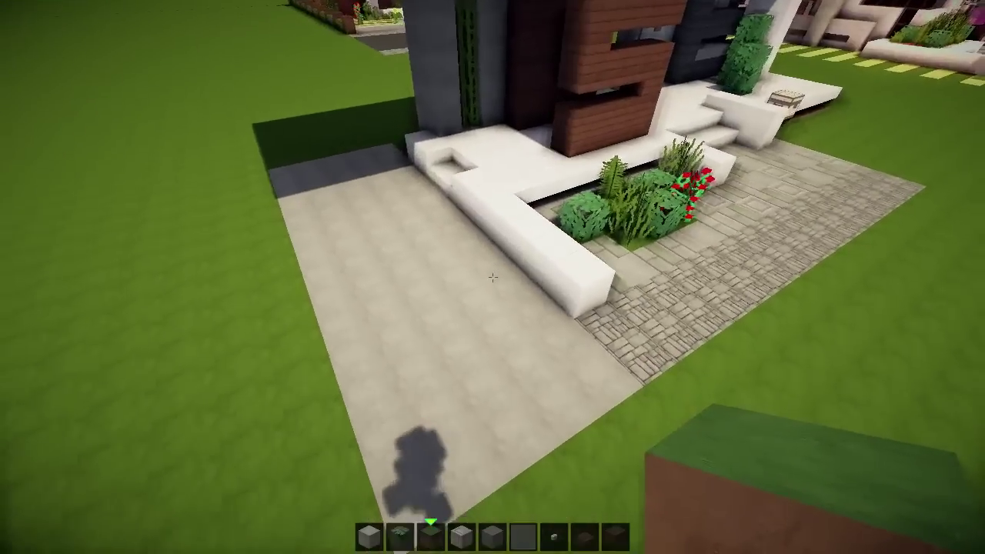
Step: Put Coal Ore in hotbar slot 1 and break two blocks at the driveway's end
key(e)
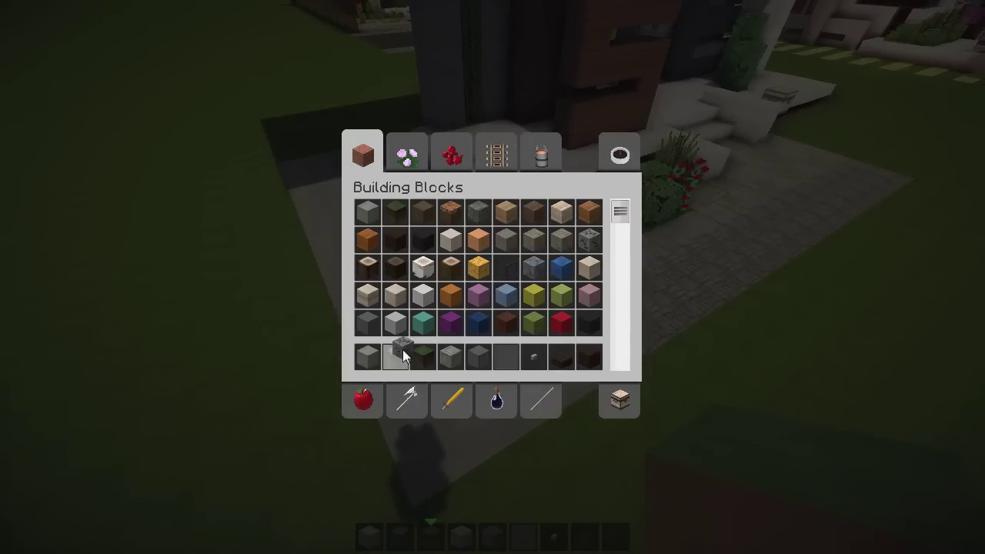
click(368, 355)
key(e)
key(1)
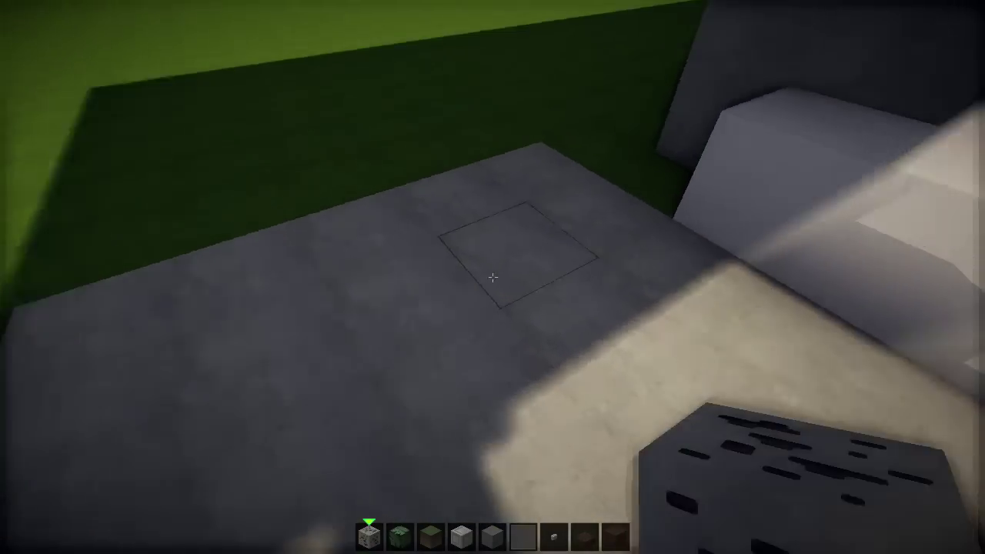
click(492, 277)
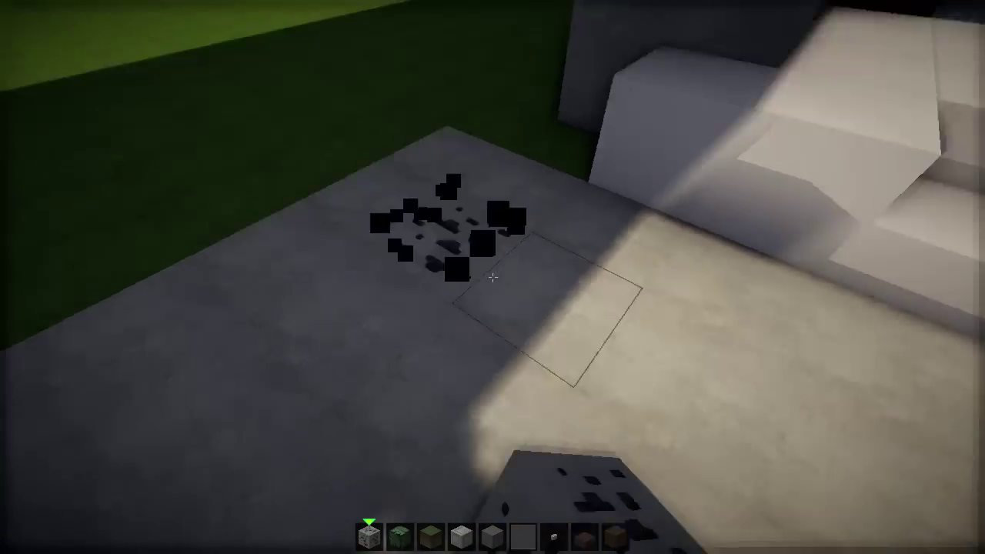
click(493, 277)
key(s)
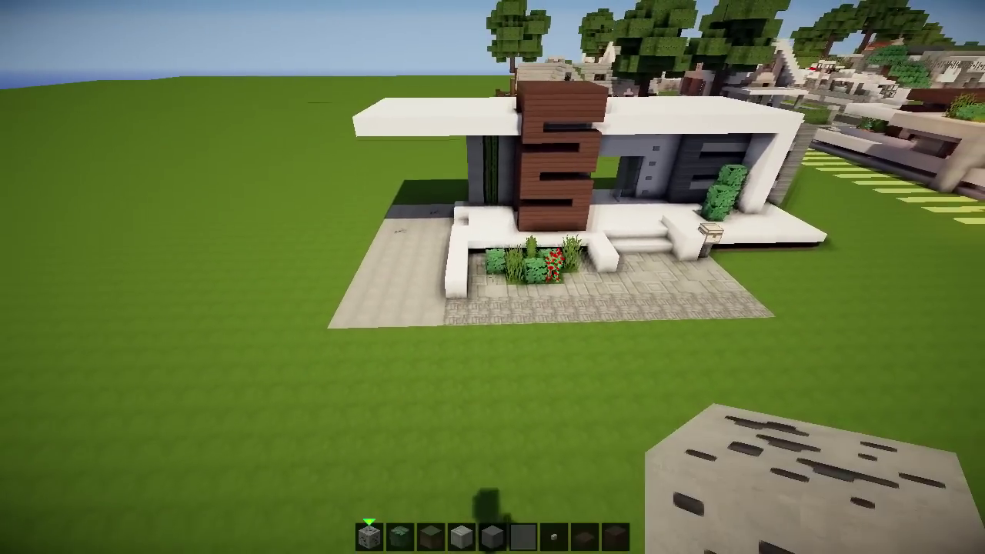
key(shift)
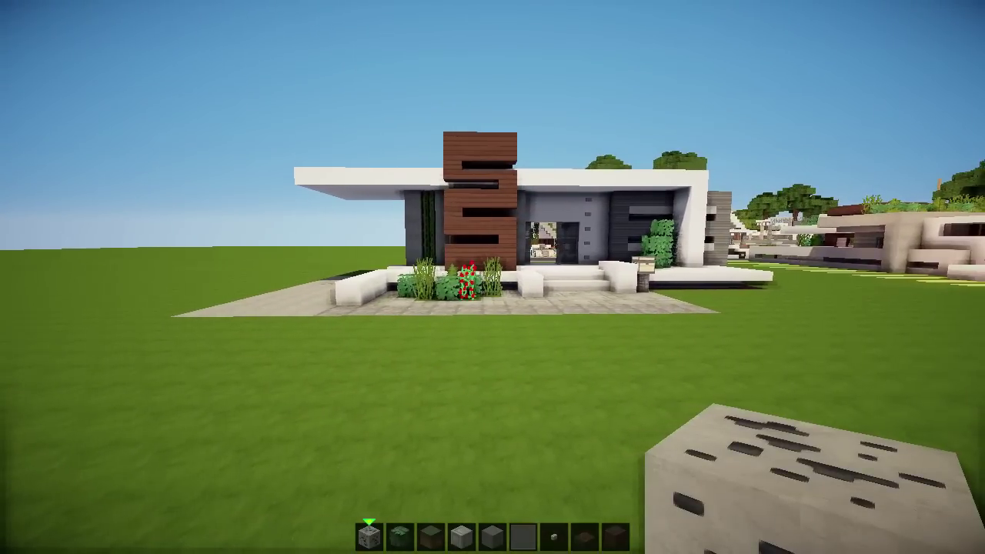
key(w)
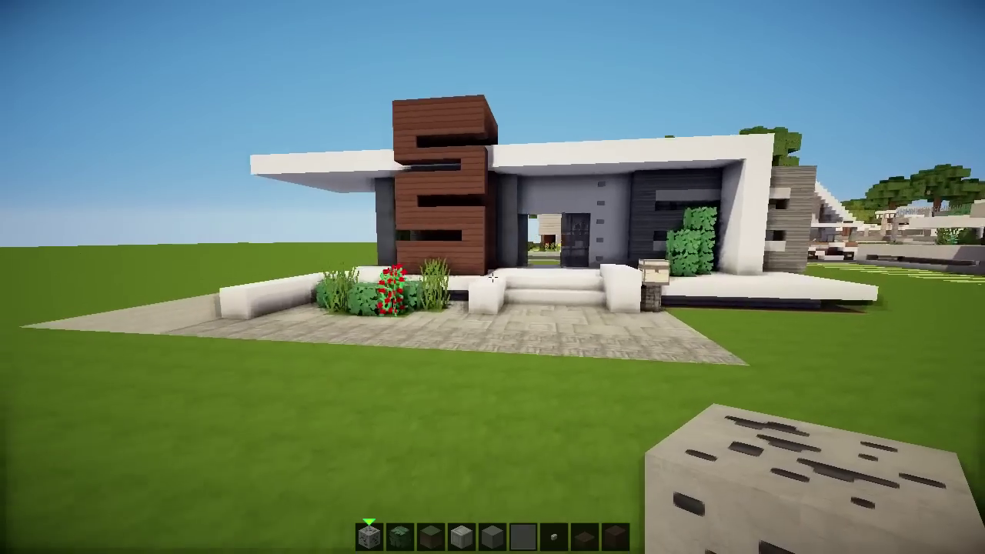
key(a)
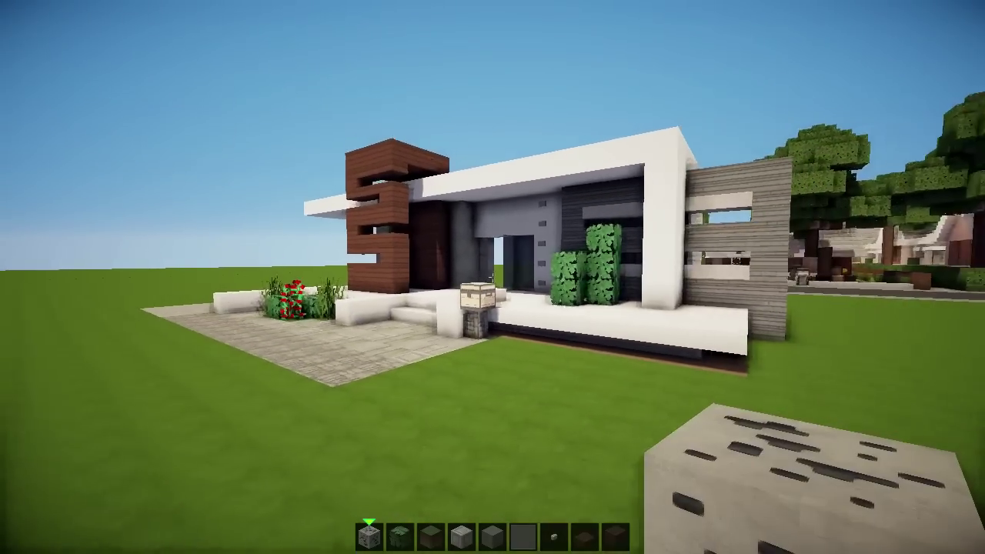
key(w)
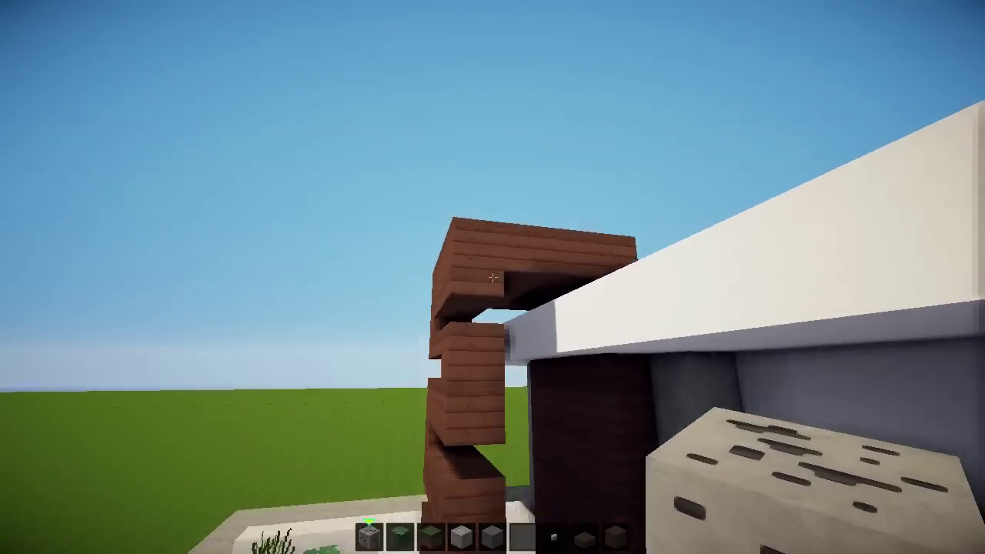
key(w)
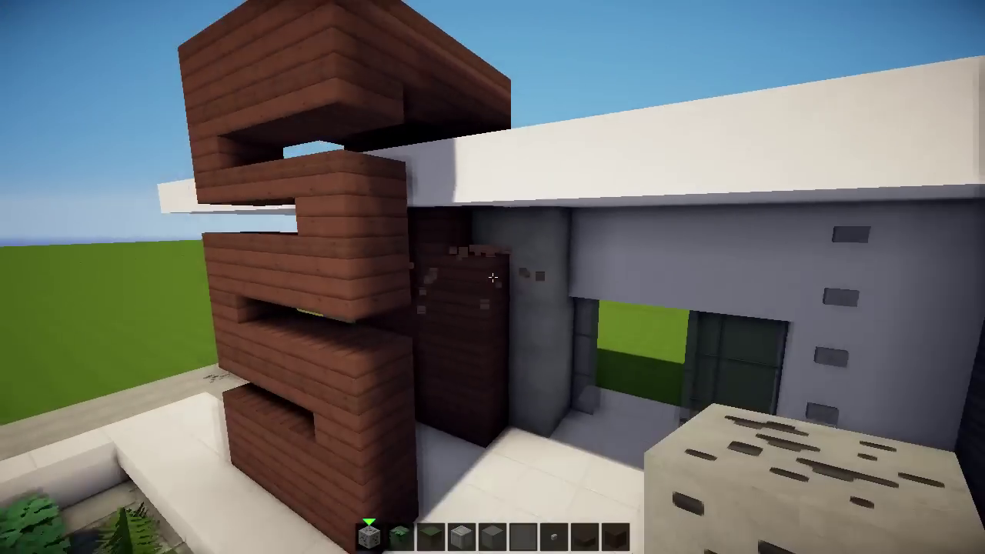
key(w)
scroll(493, 277, up, 1)
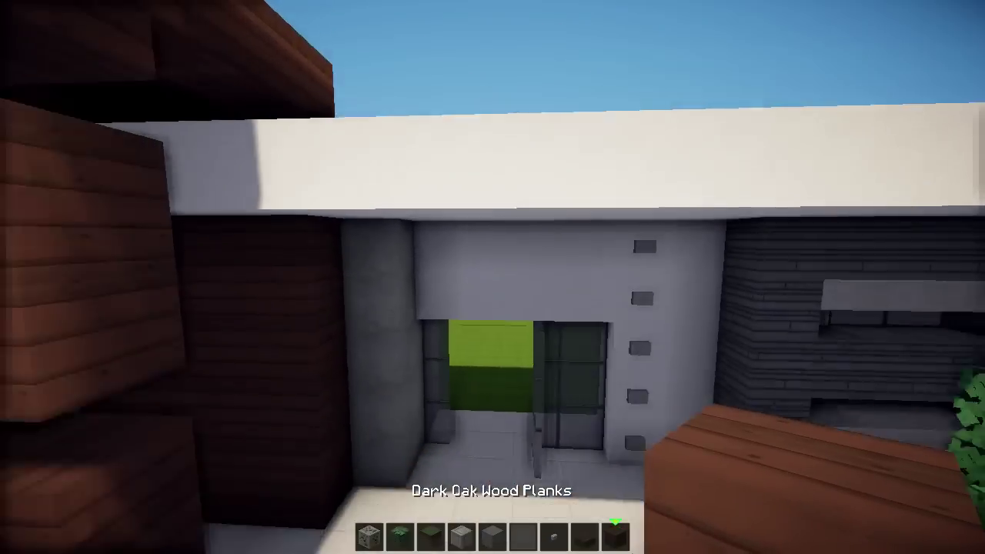
scroll(493, 277, down, 1)
key(s)
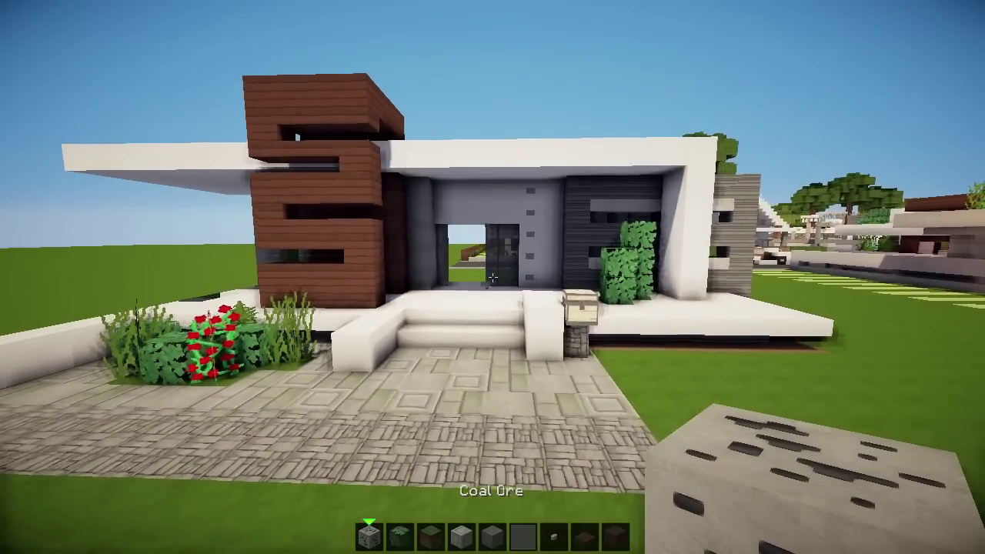
Step: Walk into the entrance, fly over the roof, and drop back down facing the house
key(w)
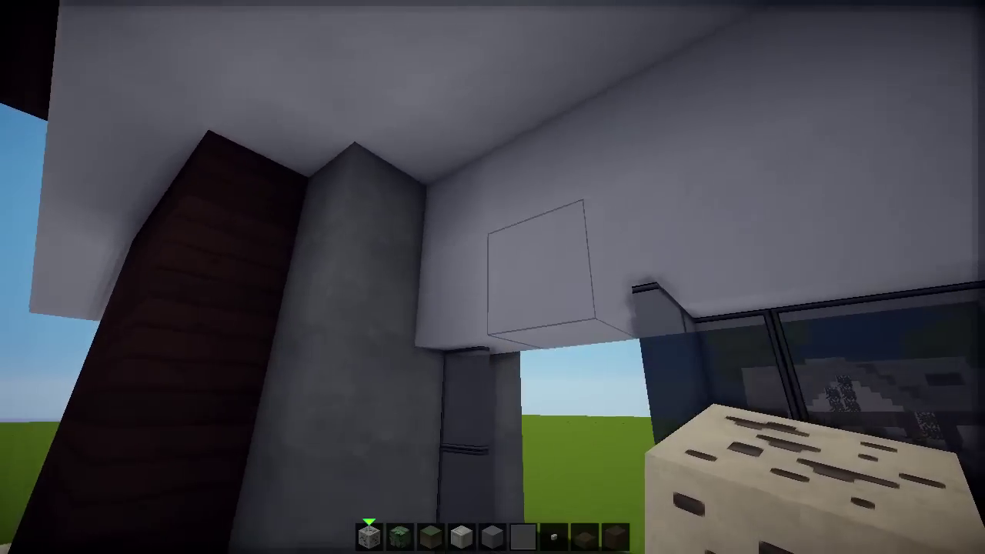
key(w)
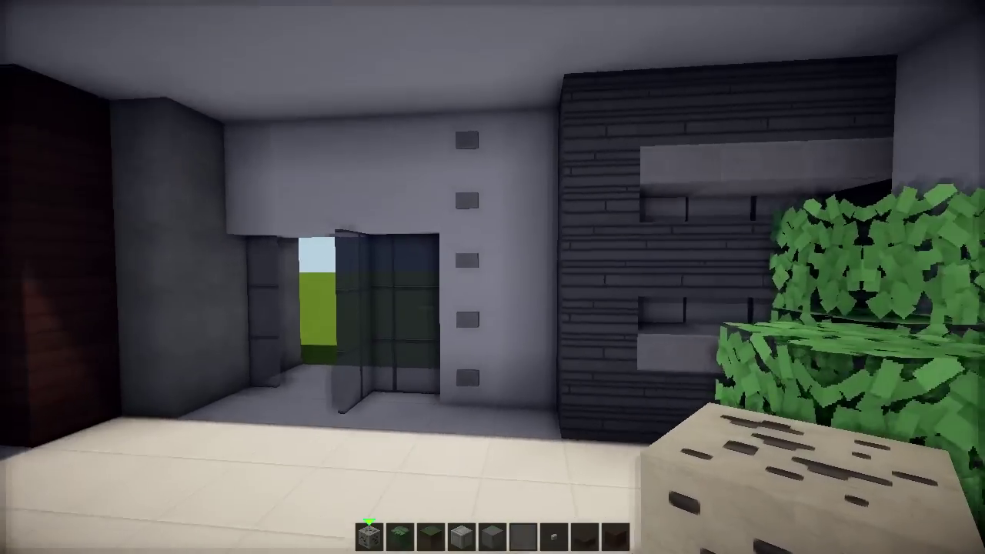
key(s)
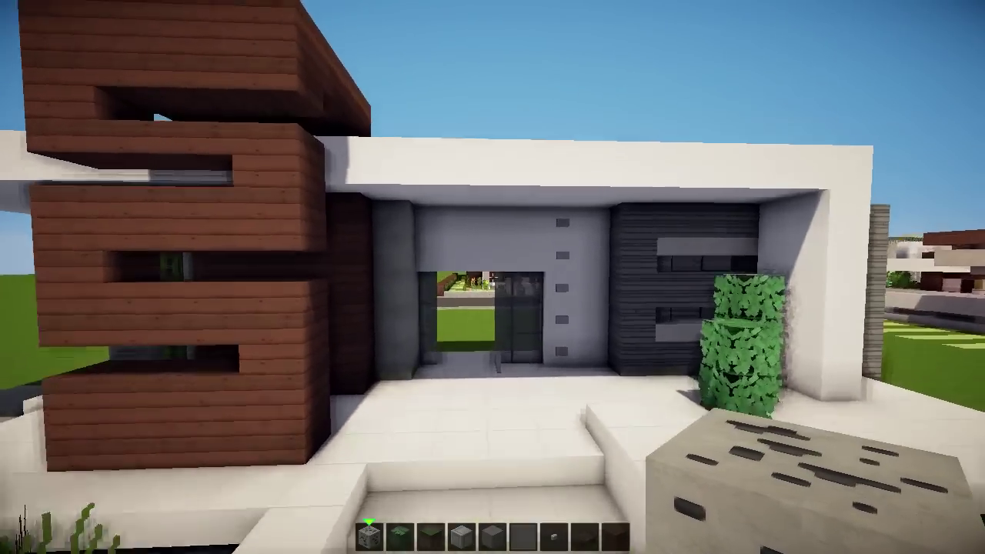
key(space)
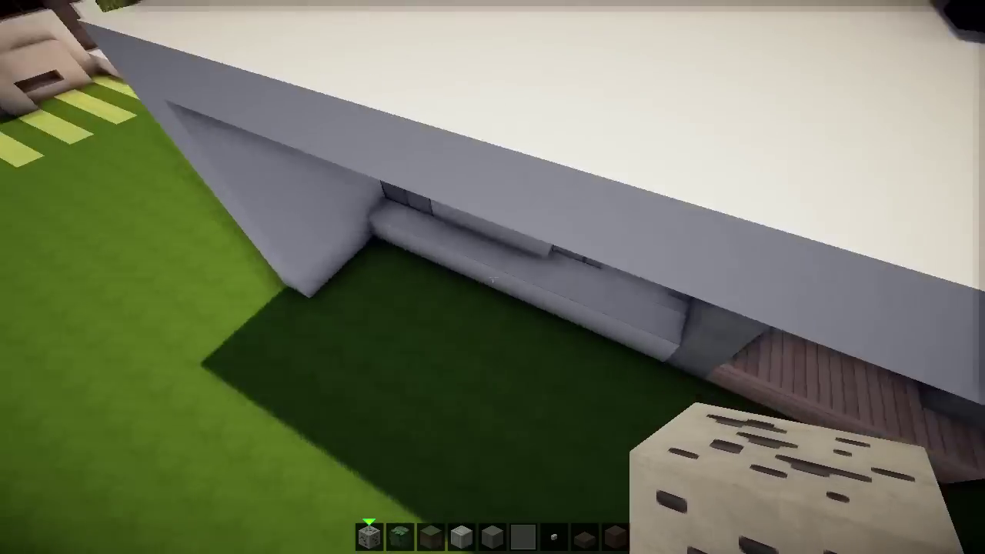
key(shift)
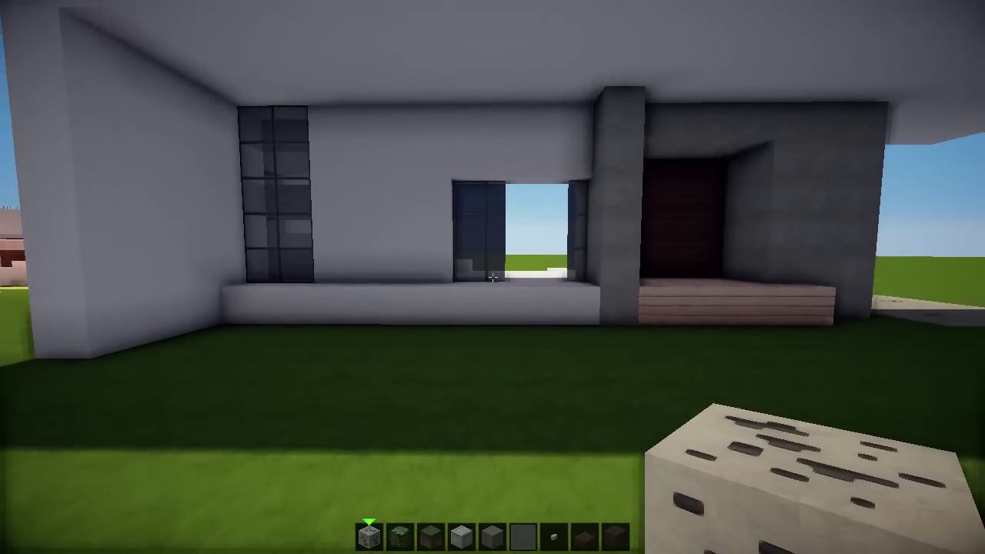
key(s)
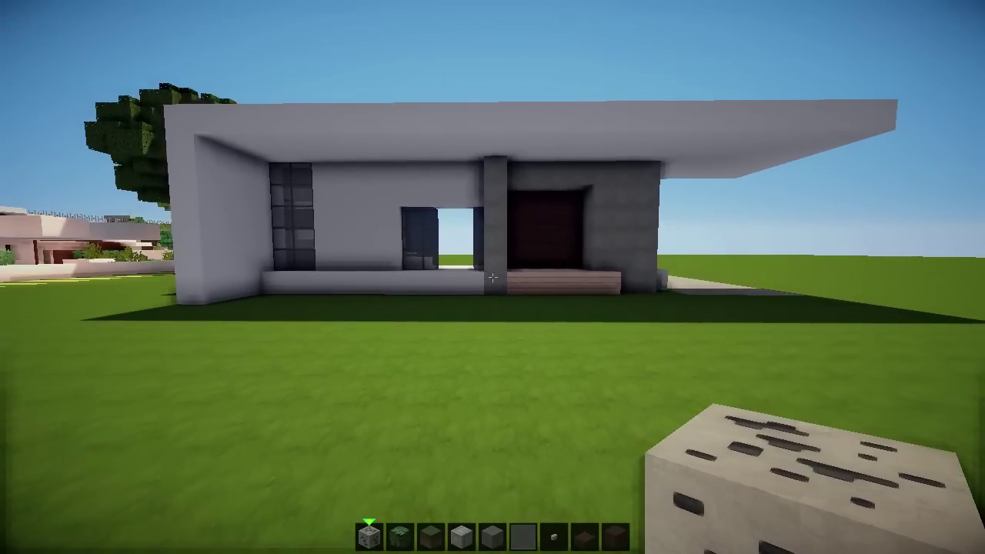
Step: Walk through the windowed side, pick a Block of Quartz, and return to the front entrance
key(w)
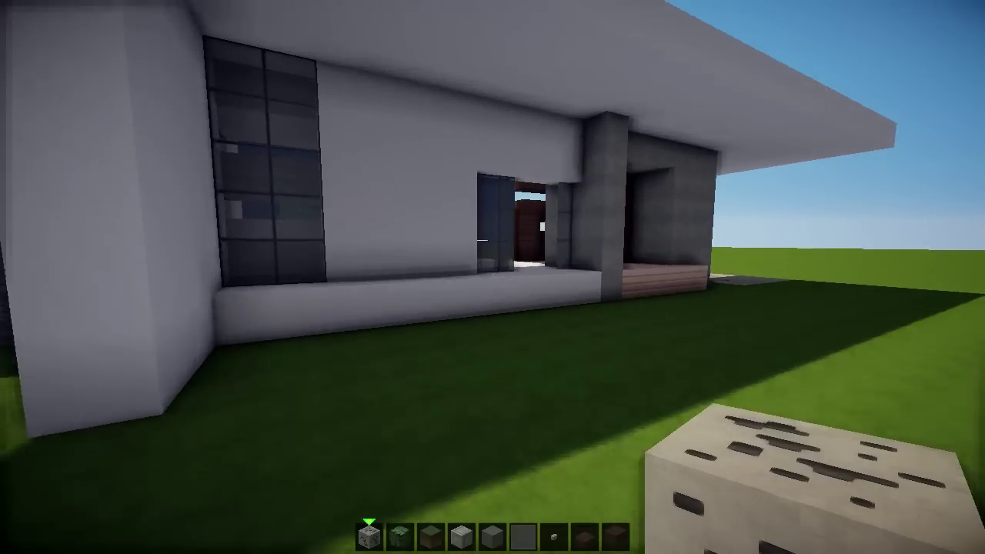
key(w)
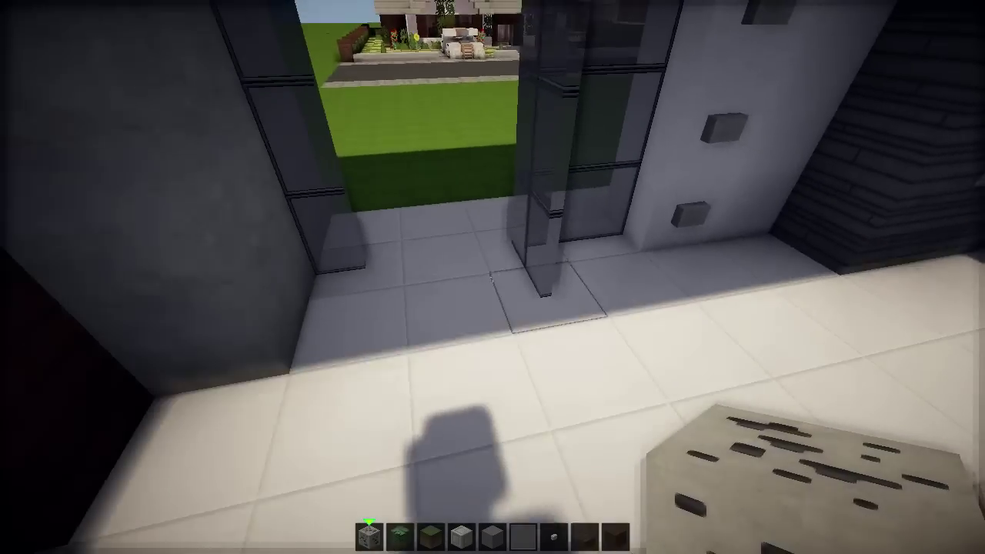
key(w)
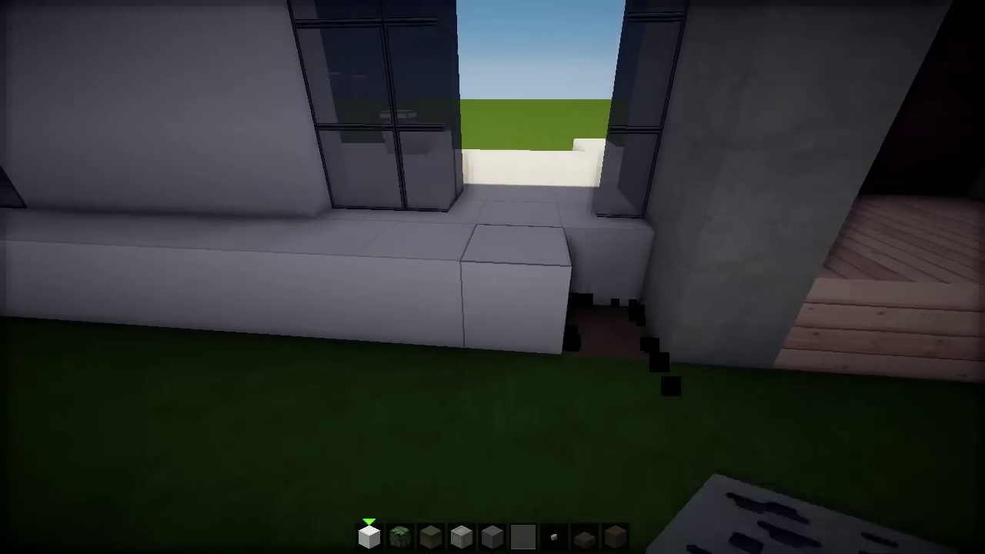
middle_click(493, 277)
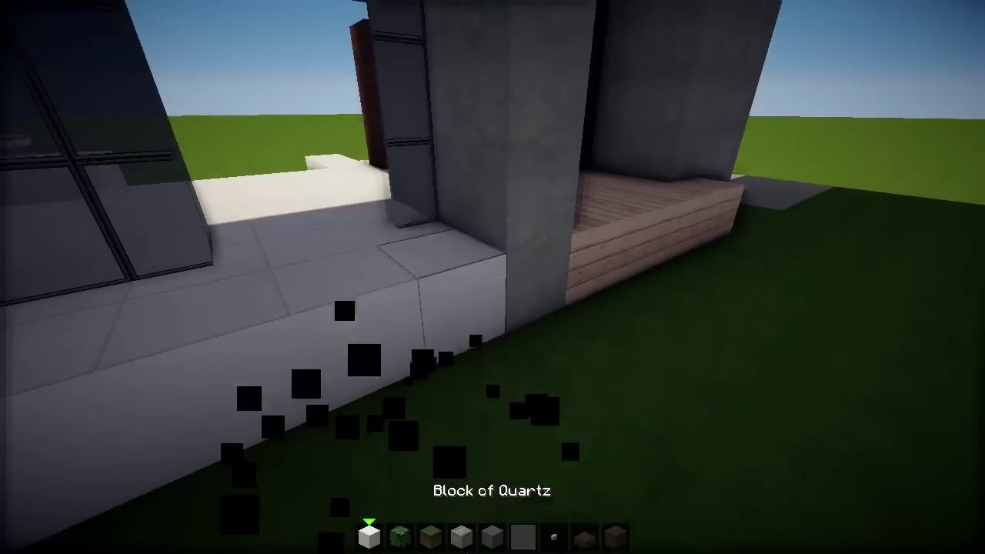
key(w)
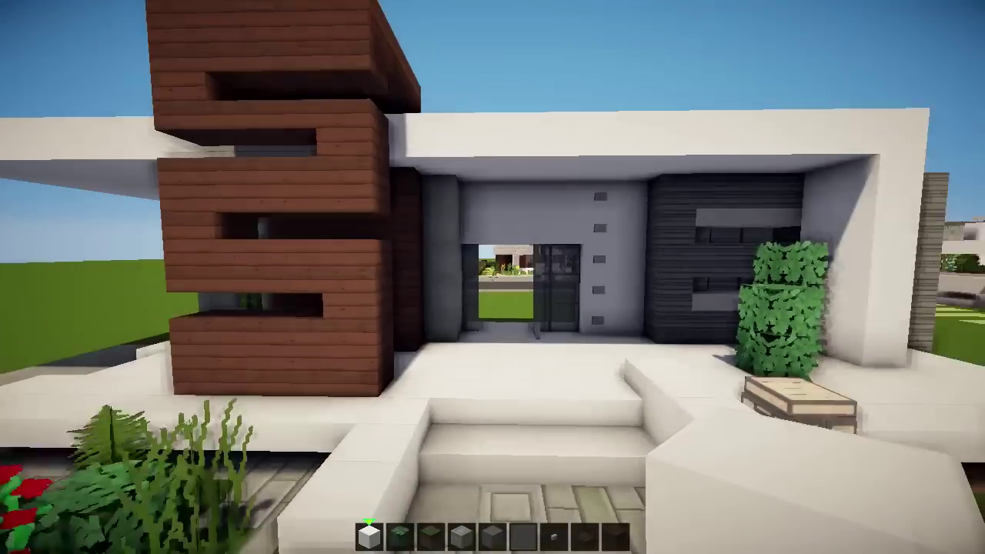
Step: Hide the HUD with F1 and drift across the house front for a showcase view
key(s)
key(F1)
key(s)
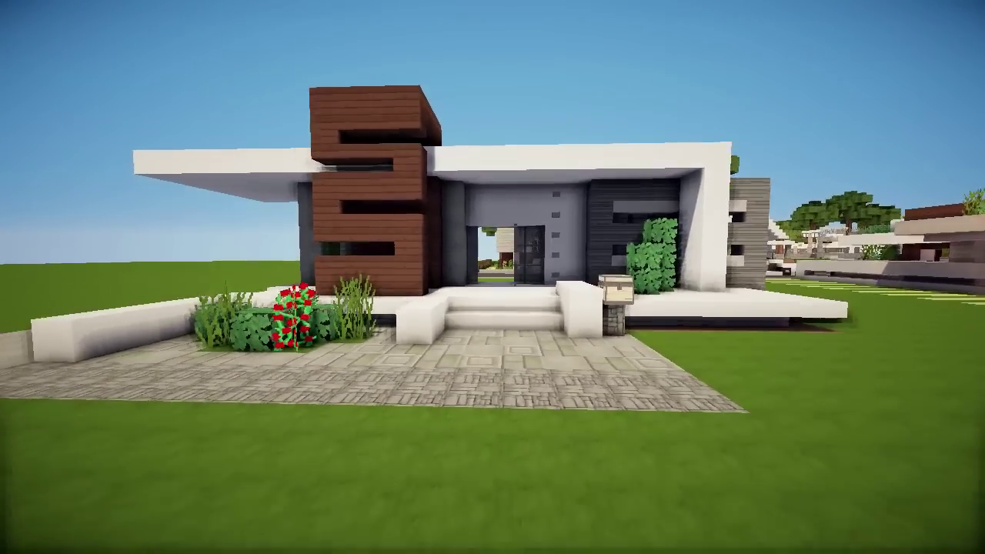
key(w)
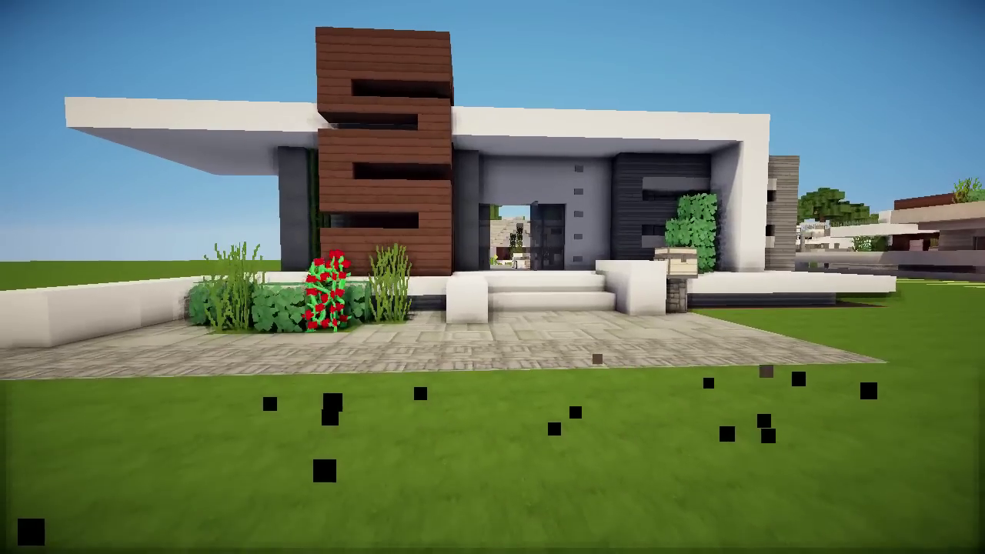
key(w)
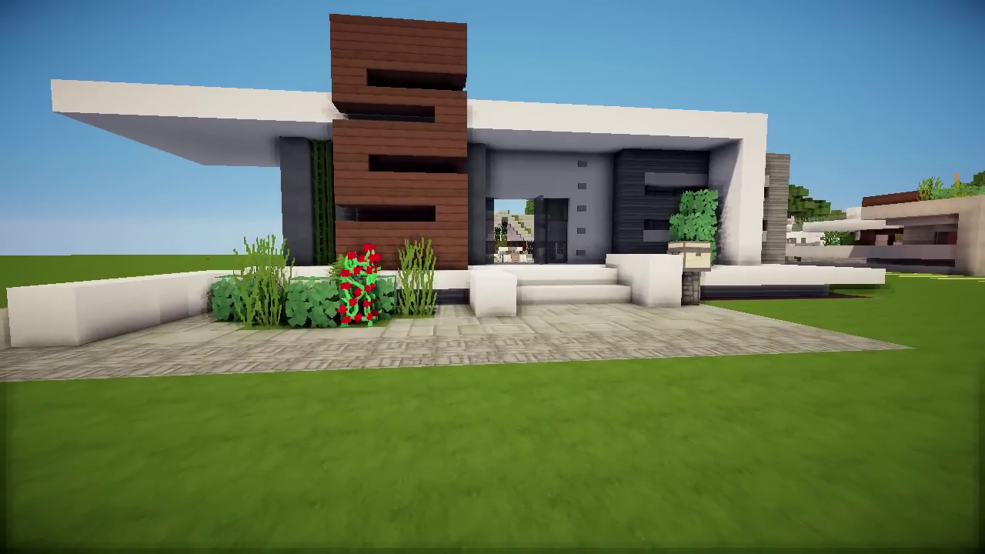
key(a)
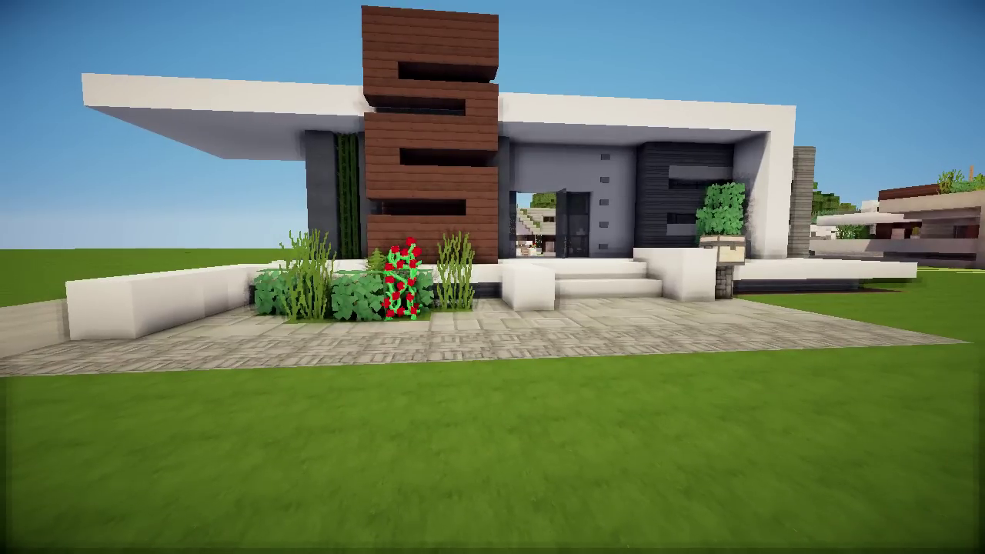